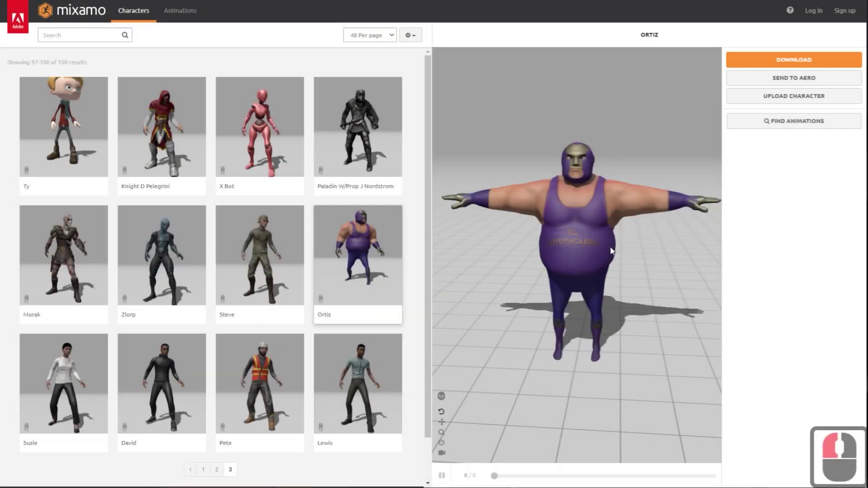
- Rotate Ortiz in the preview, then download it as FBX Binary in T-pose named Ortiz_Test
mouse_move(617, 248)
left_mouse_down()
mouse_move(551, 251)
mouse_move(677, 244)
mouse_move(619, 247)
left_mouse_up()
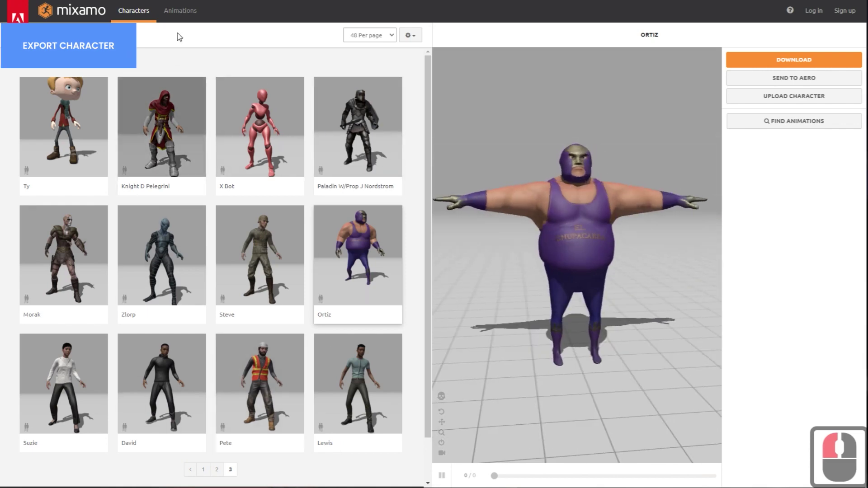
mouse_move(558, 222)
left_mouse_down()
mouse_move(606, 228)
mouse_move(570, 220)
left_mouse_up()
left_click(786, 61)
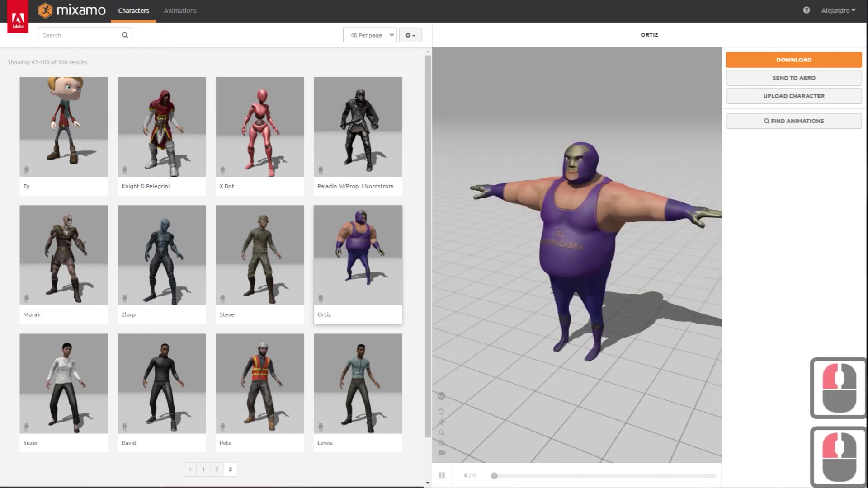
left_click(804, 60)
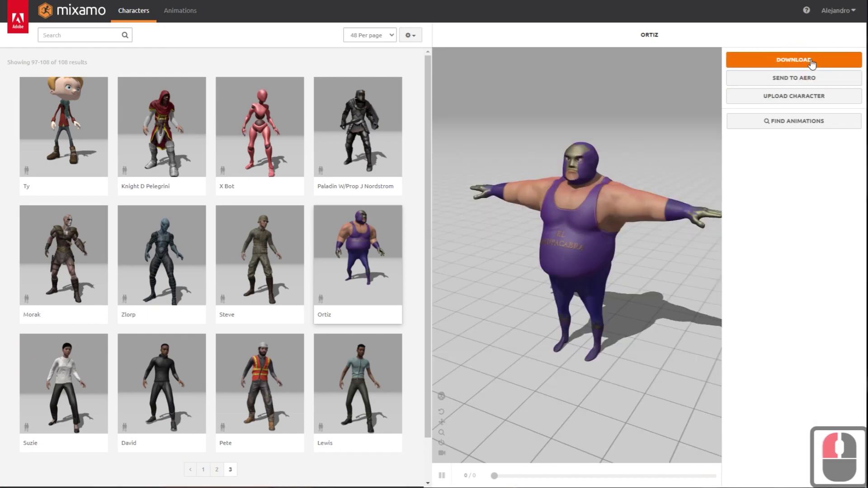
left_click(811, 62)
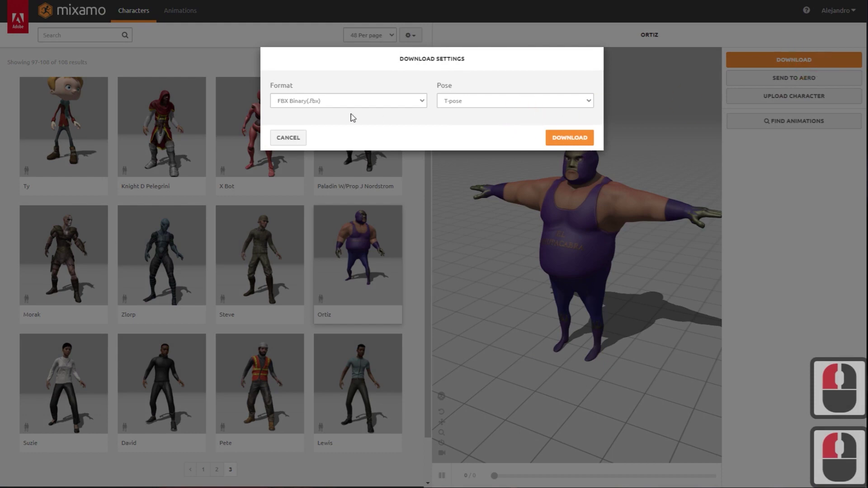
left_click(384, 101)
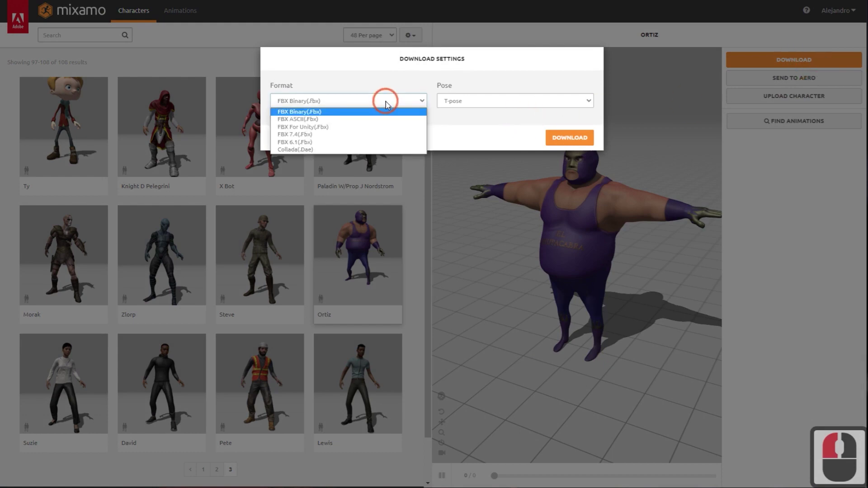
left_click(336, 111)
left_click(590, 144)
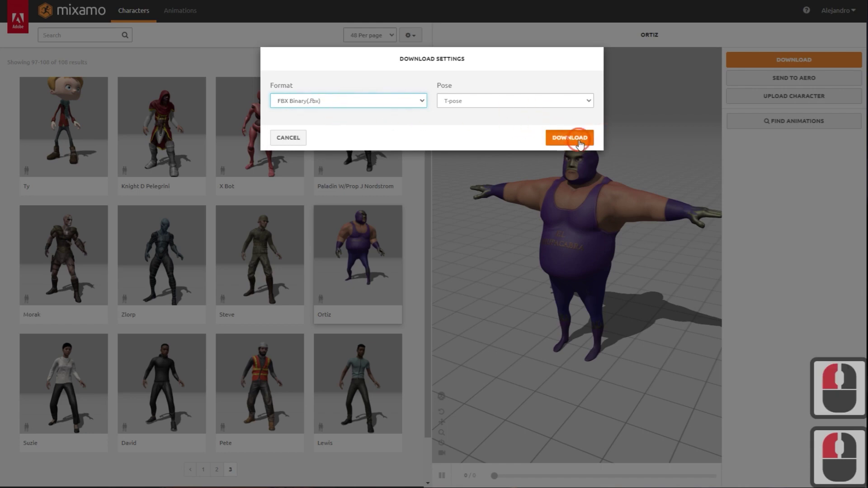
type("Ortiz_Test")
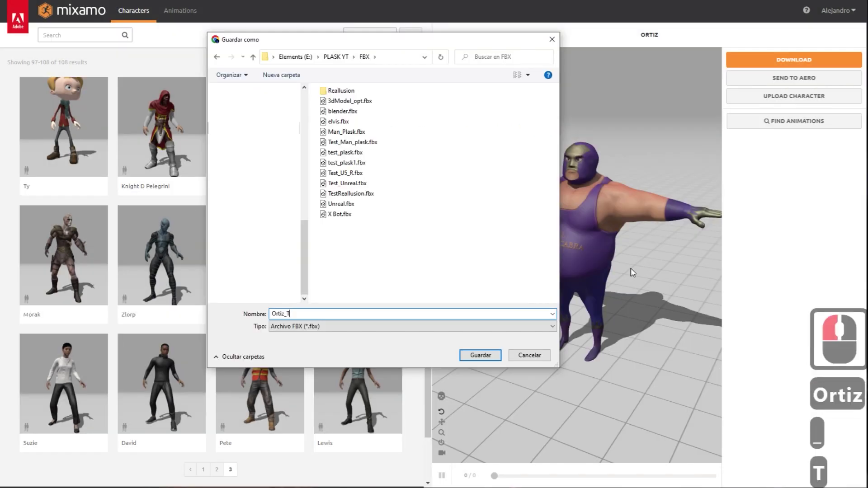
- Save Ortiz_Test.fbx, then download a Collada (.dae) copy into a new Ortiz_Dae folder
left_click(486, 355)
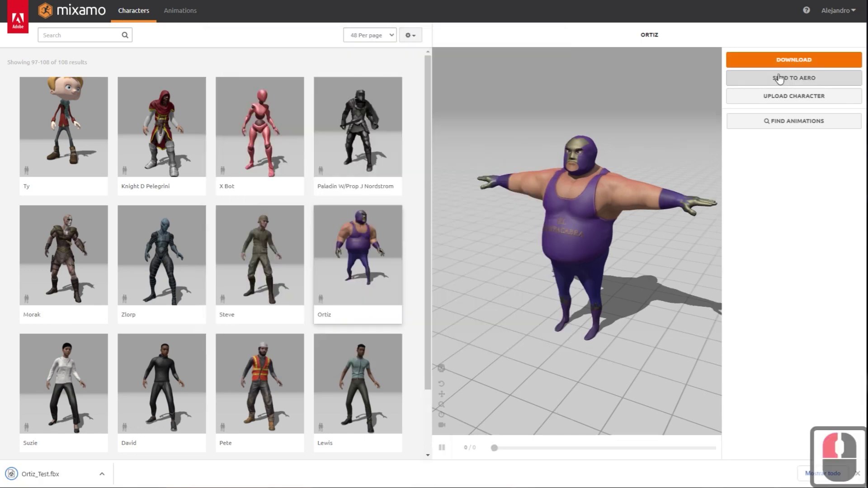
left_click(791, 60)
left_click(436, 120)
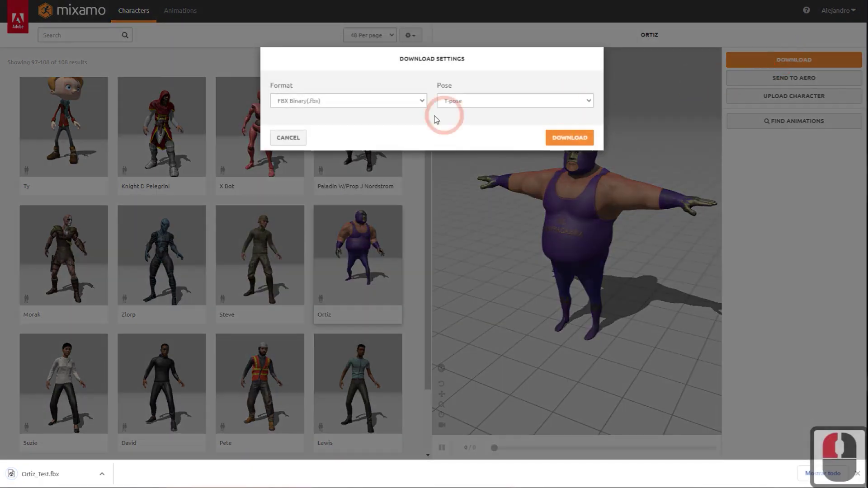
left_click(384, 106)
left_click(319, 150)
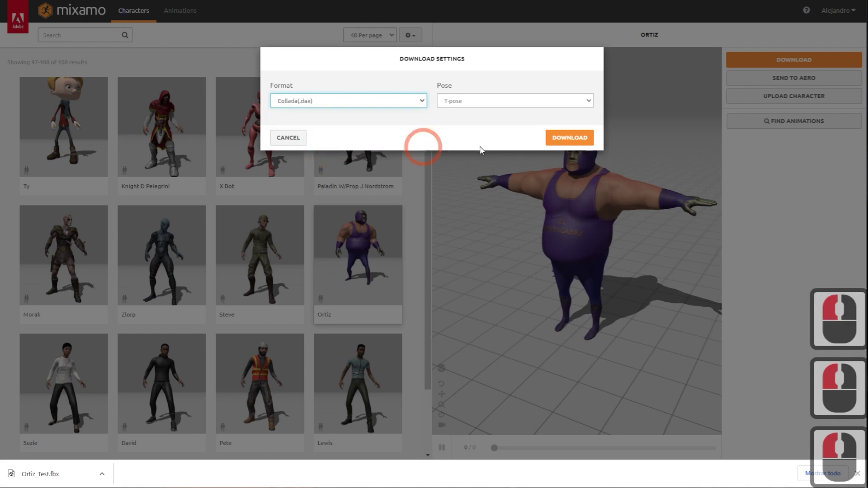
left_click(570, 138)
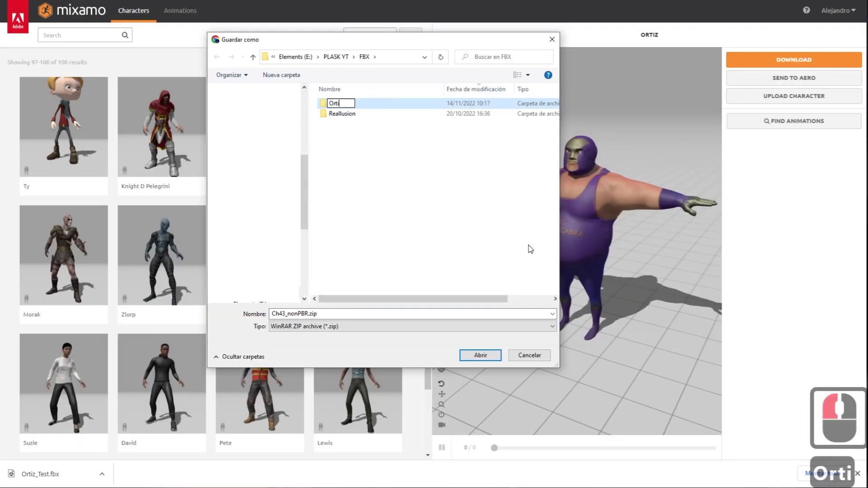
type("z_Da")
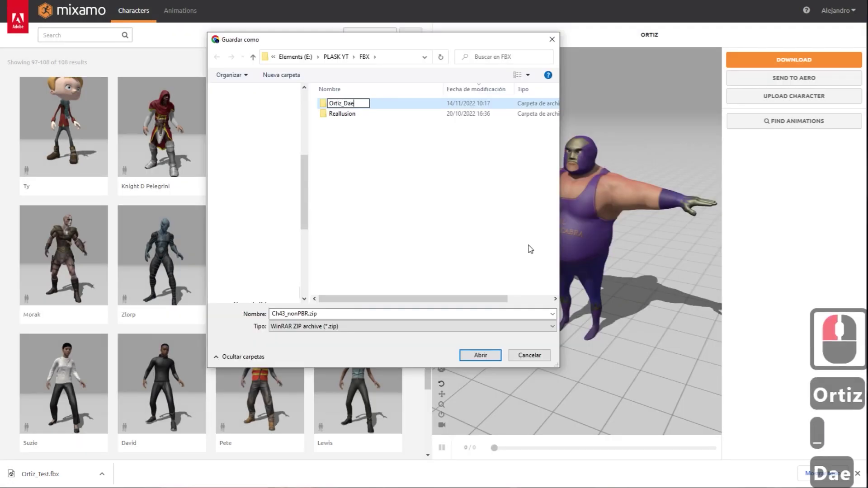
type("e")
key("Return")
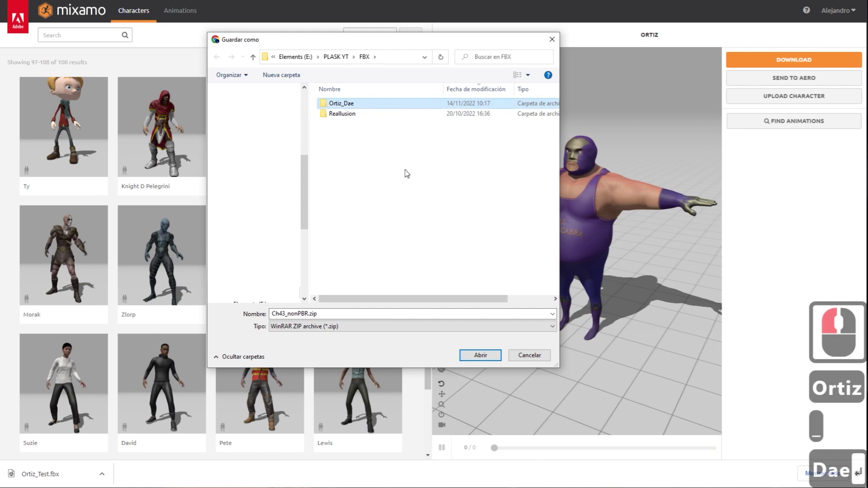
double_click(353, 107)
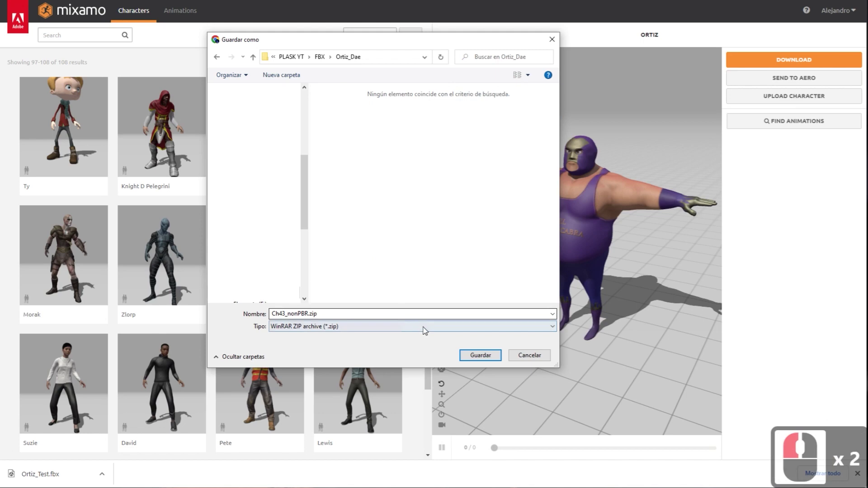
- Save the Collada zip in Ortiz_Dae and import Ortiz_Test.fbx into Plask's library
left_click(480, 356)
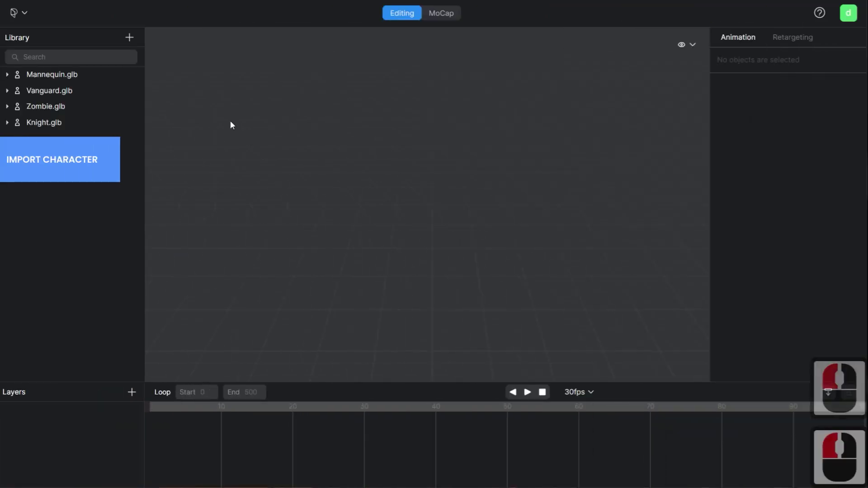
left_click(130, 40)
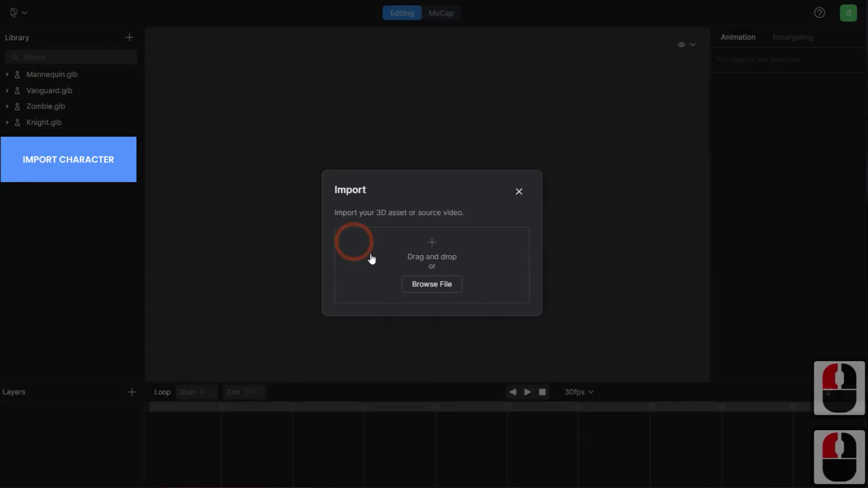
left_click(422, 288)
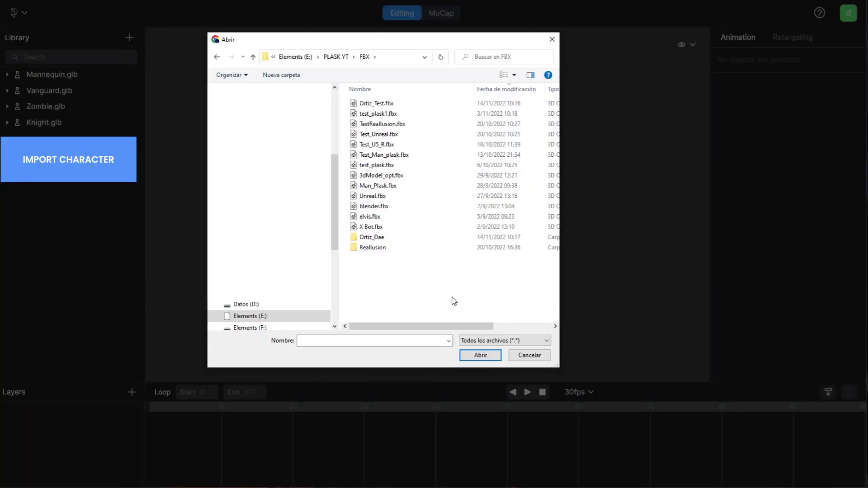
left_click(368, 103)
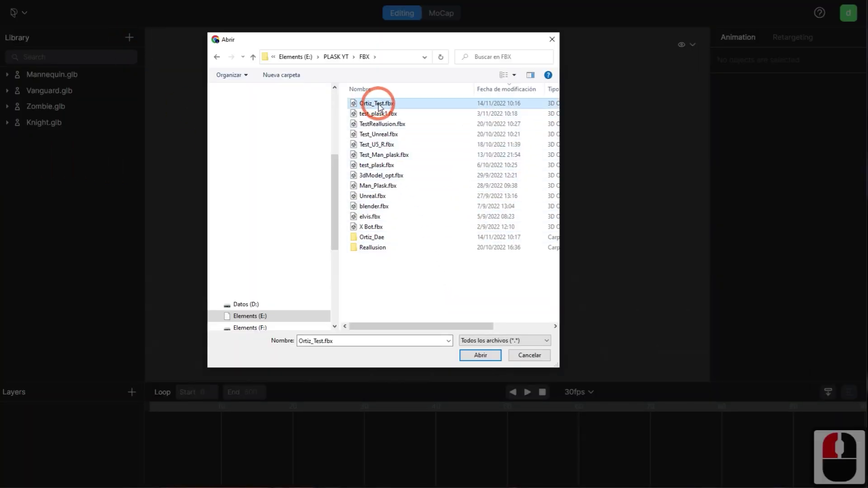
left_click(481, 356)
left_click_drag(444, 230, 600, 140)
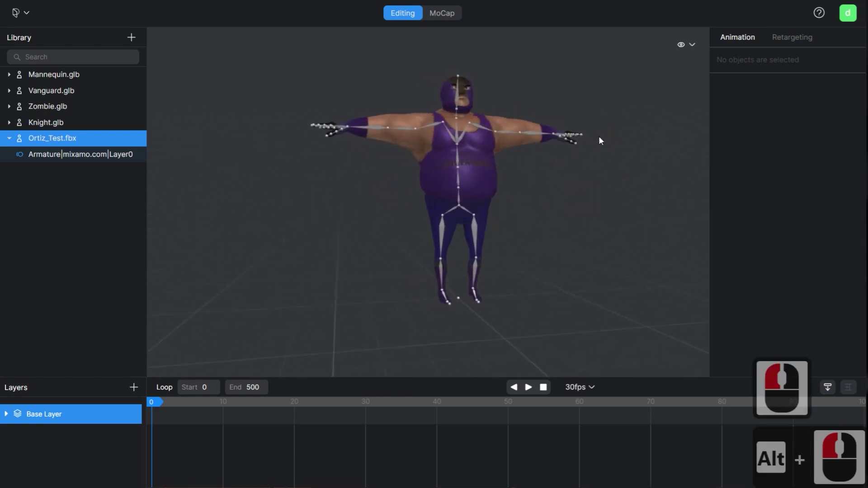
- Turn off Bone display so only the Ortiz mesh shows in the scene
double_click(416, 128)
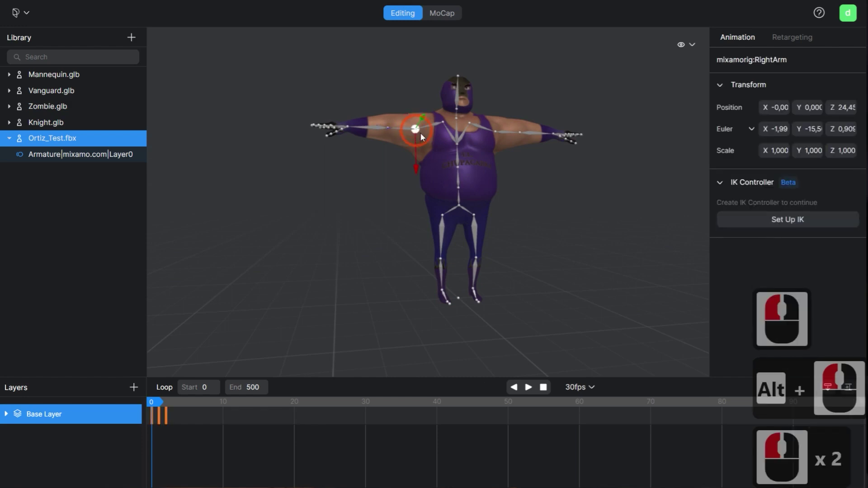
left_click(792, 39)
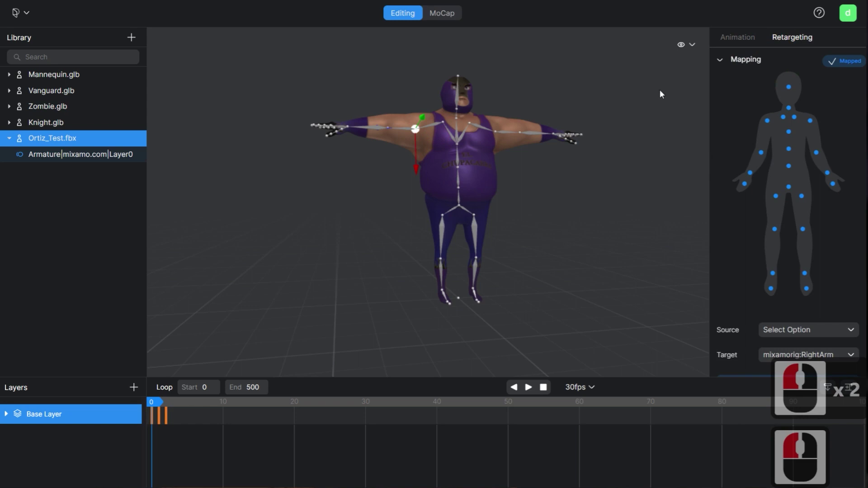
left_click(683, 45)
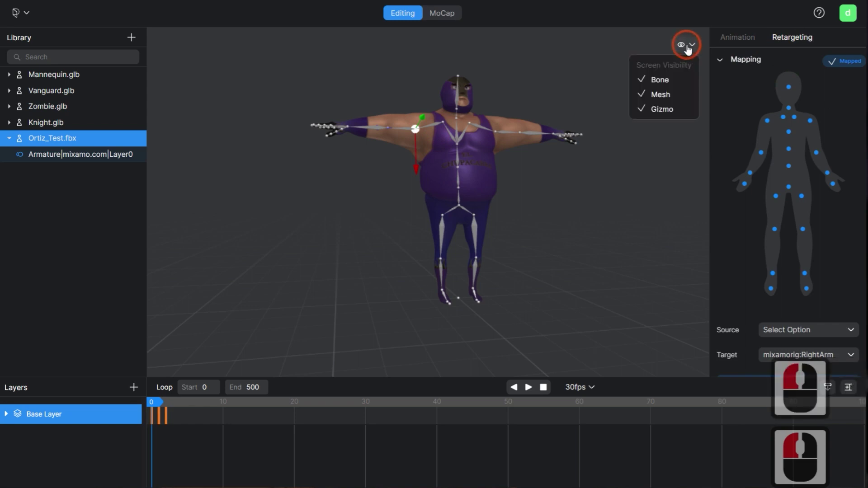
left_click(661, 81)
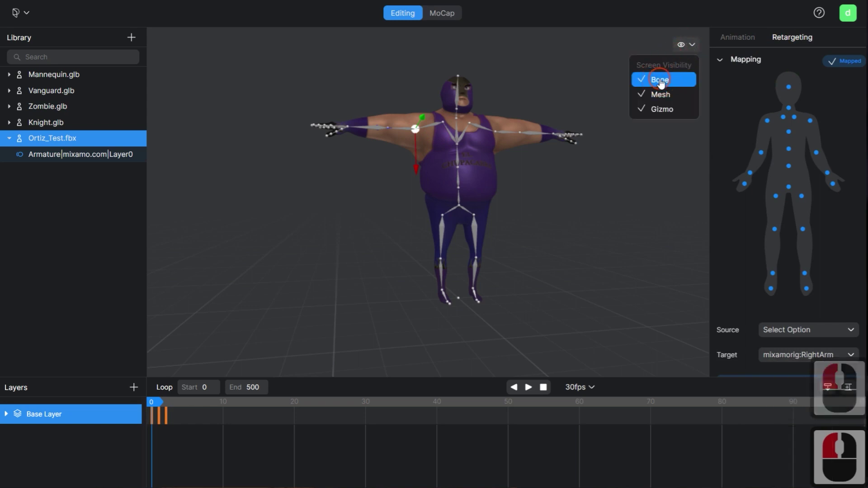
left_click(601, 221)
left_click_drag(549, 261, 400, 233)
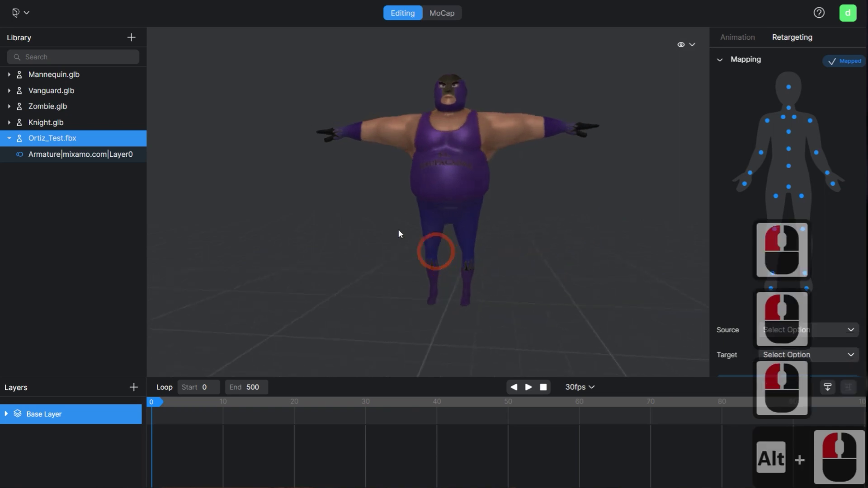
- Load video (3).mp4 into MoCap and preview the jumping woman's footage
left_click(131, 37)
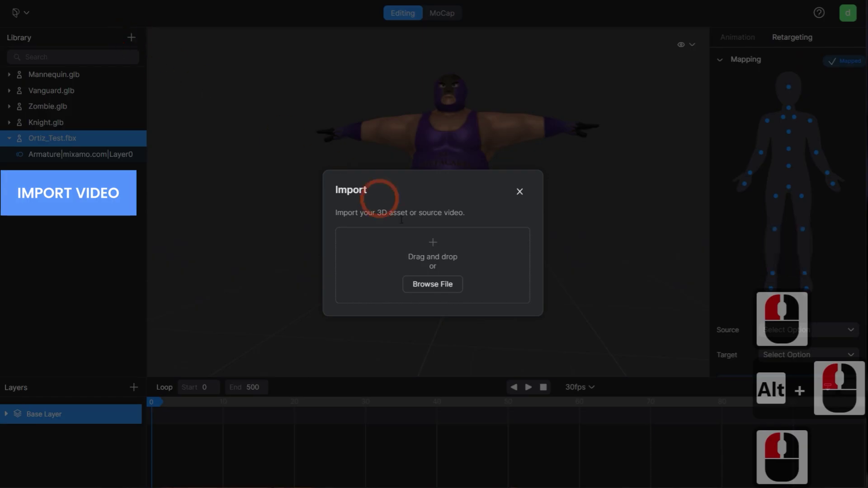
left_click(443, 290)
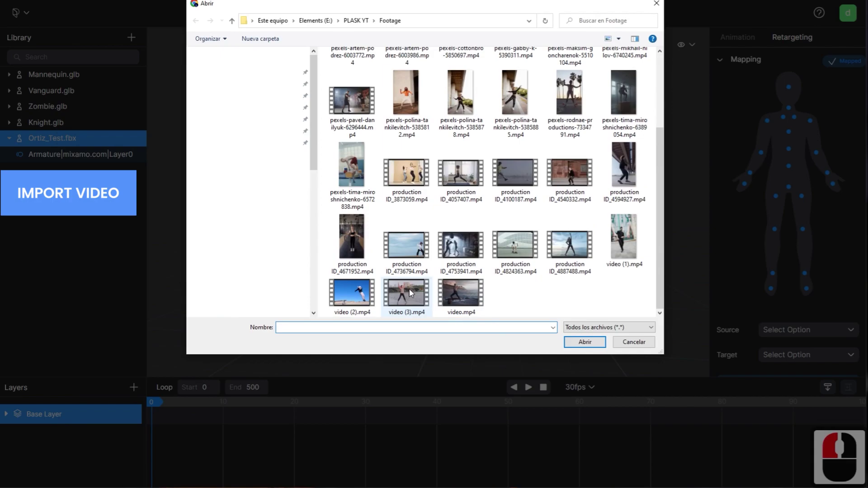
left_click(407, 292)
left_click(586, 340)
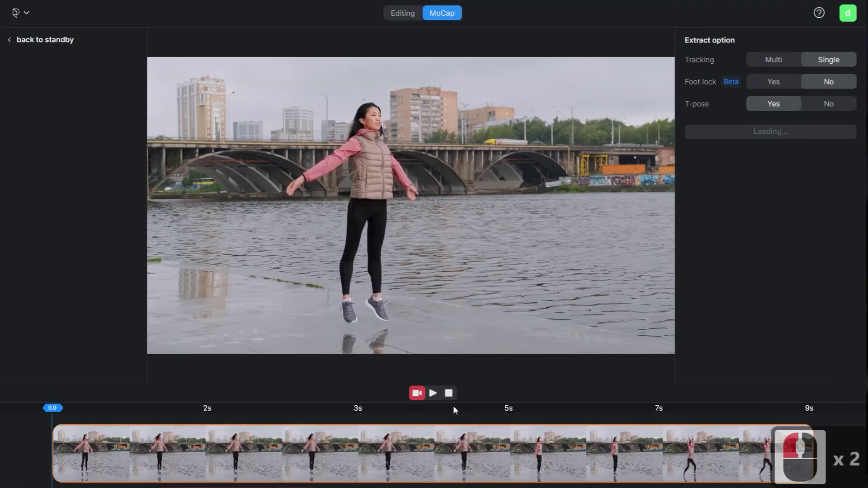
left_click(432, 394)
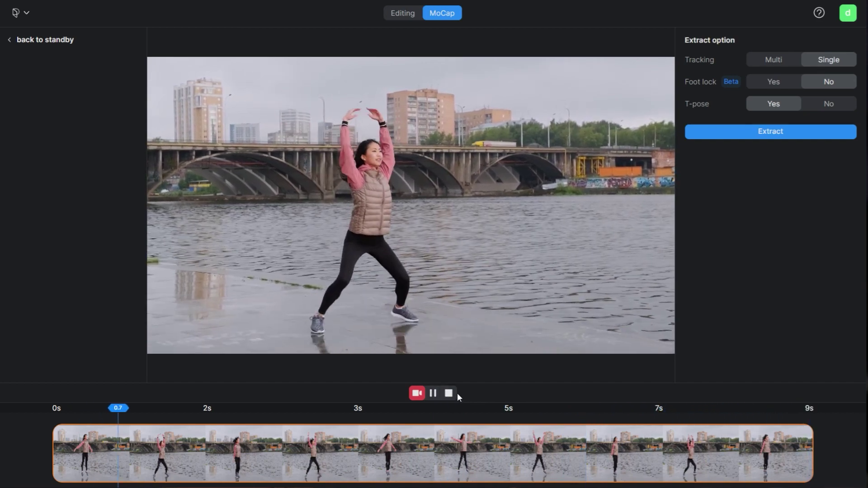
left_click(449, 393)
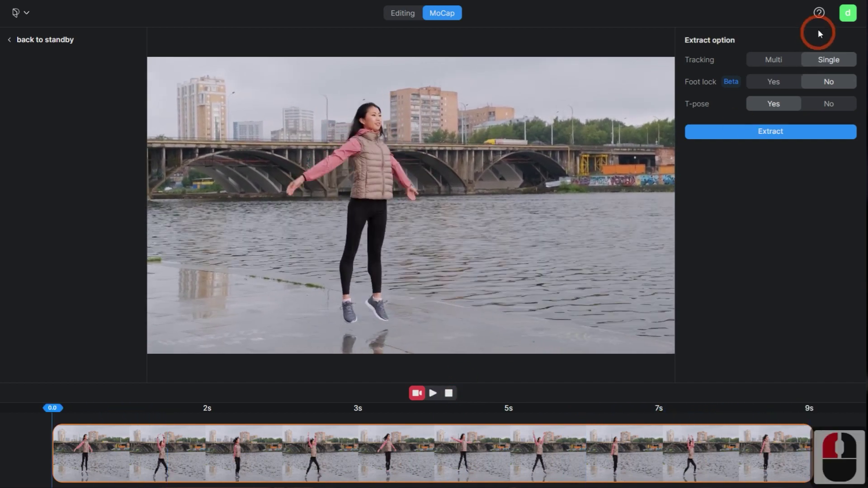
- Extract the motion with Foot lock on, naming it Test_Ortiz_Anim
left_click(771, 84)
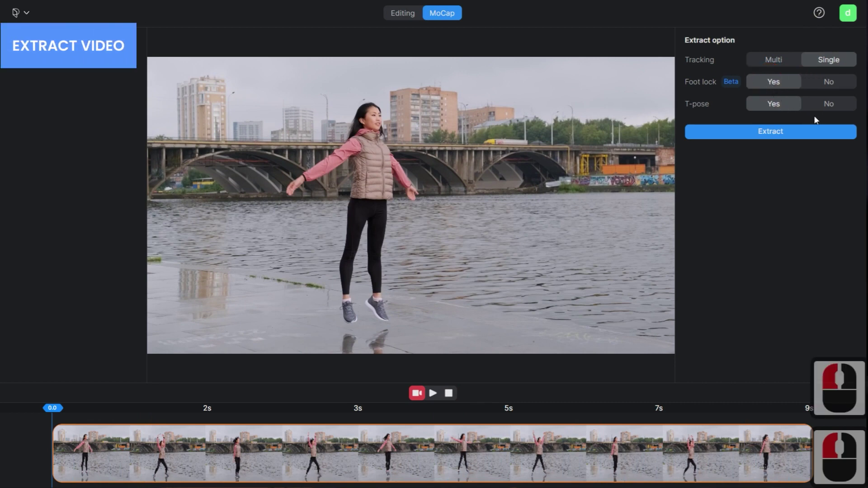
left_click(769, 131)
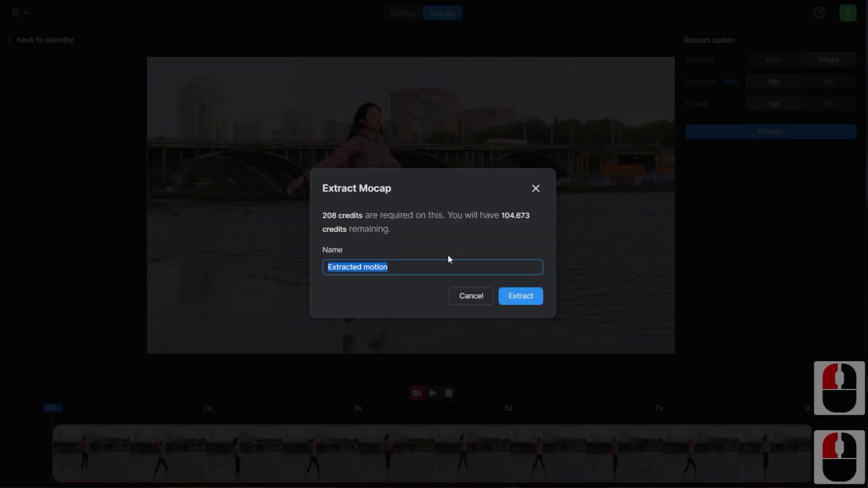
type("Test")
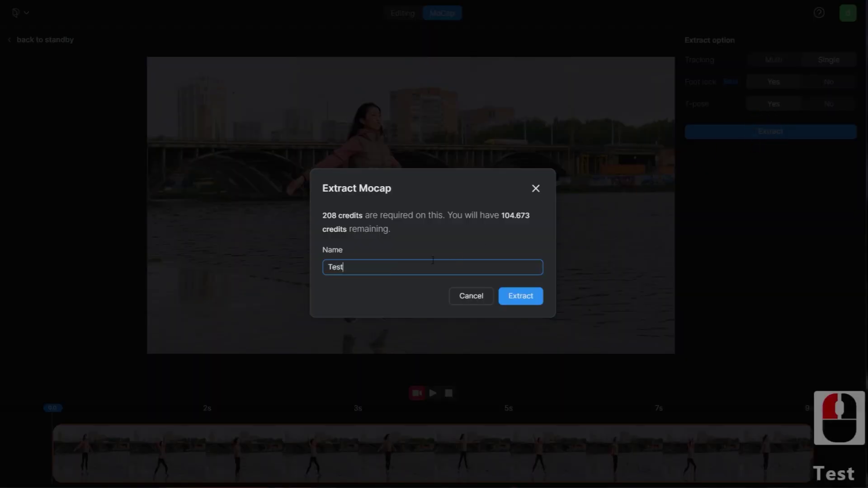
type("_Ortiz")
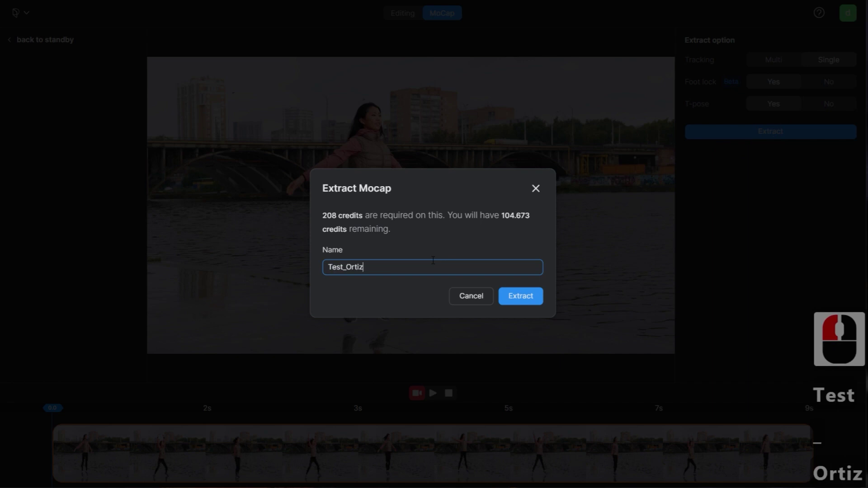
type("_Anim")
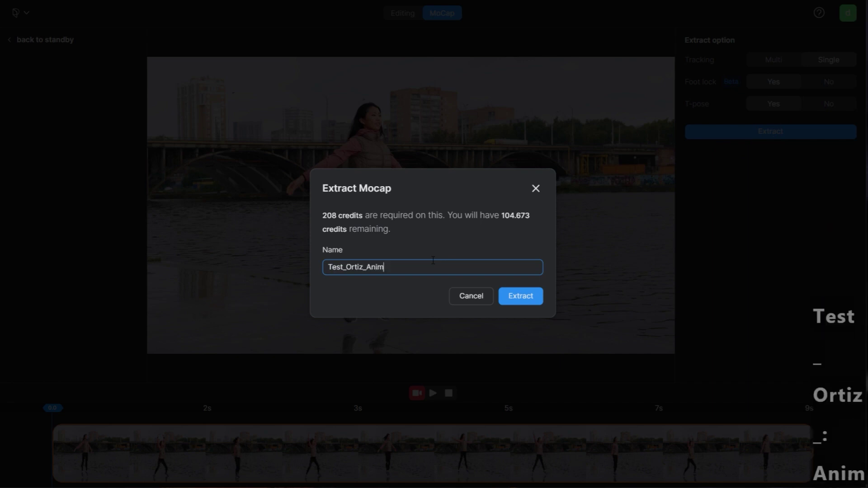
left_click(522, 298)
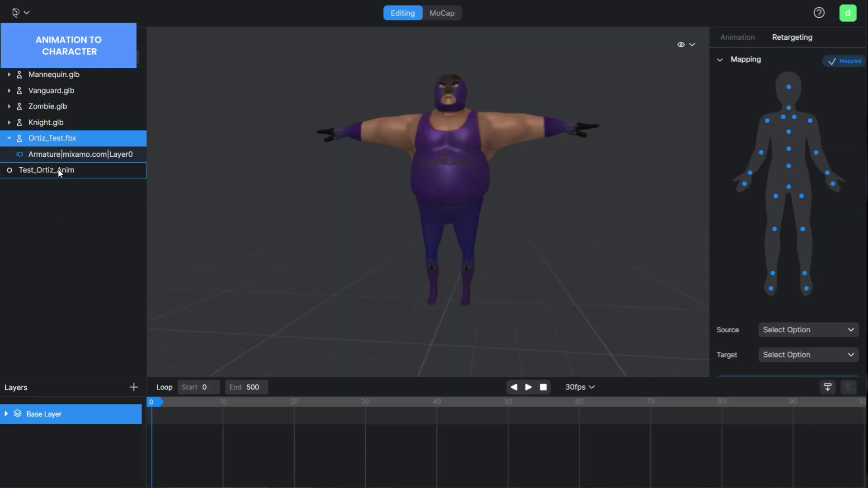
- Apply Test_Ortiz_Anim to Ortiz_Test.fbx and hide the skeleton bones
left_click_drag(58, 169, 69, 135)
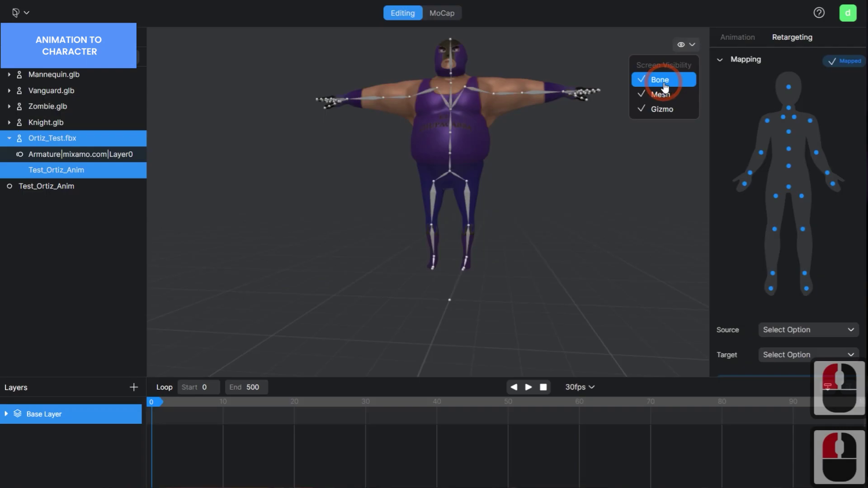
left_click(663, 82)
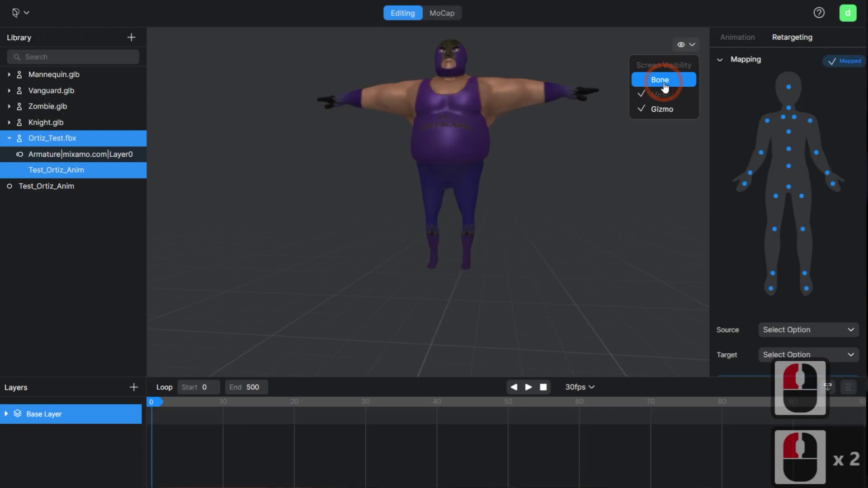
left_click(692, 45)
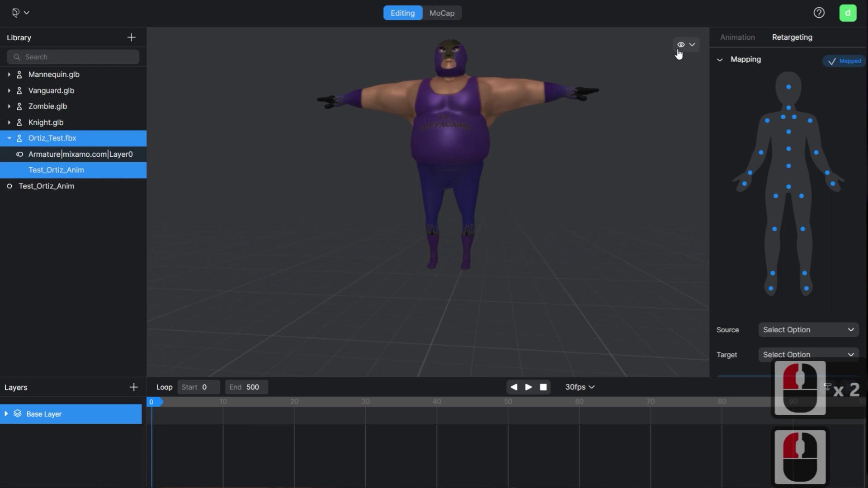
- Zoom the timeline out and play the jumping animation on the wrestler
scroll(506, 425, "down", 4)
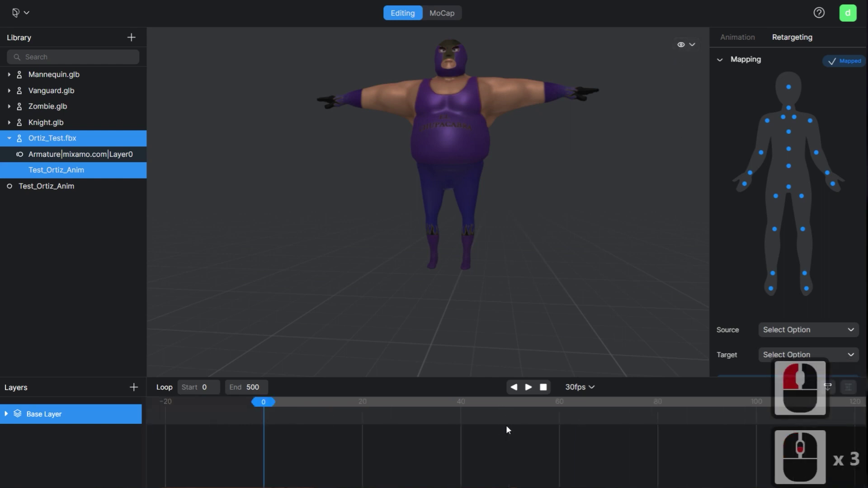
scroll(528, 432, "down", 3)
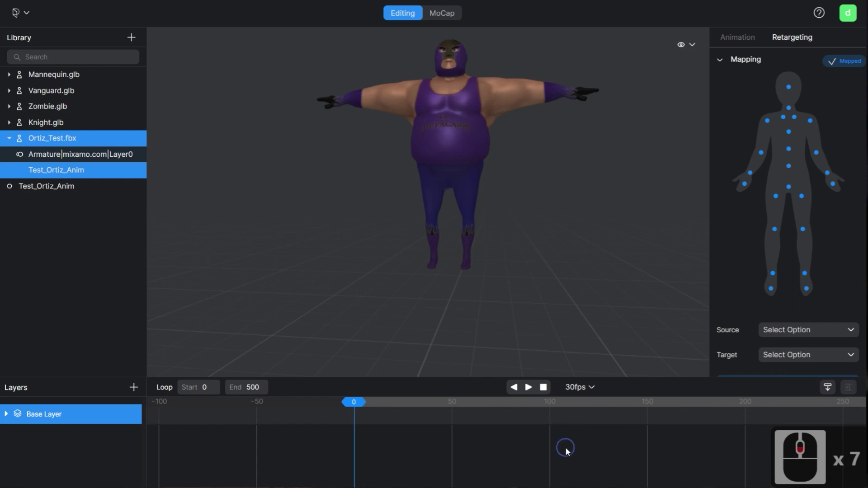
scroll(531, 444, "right", 3)
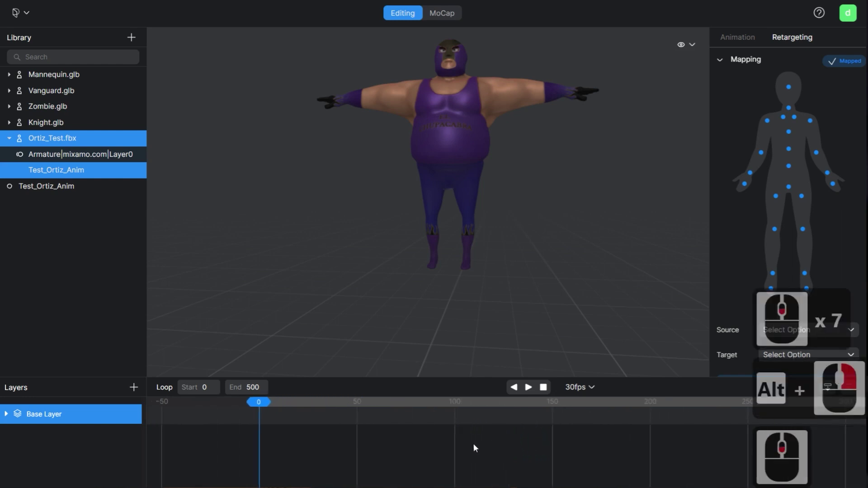
scroll(473, 444, "down", 2)
scroll(460, 443, "right", 1)
scroll(471, 441, "down", 2)
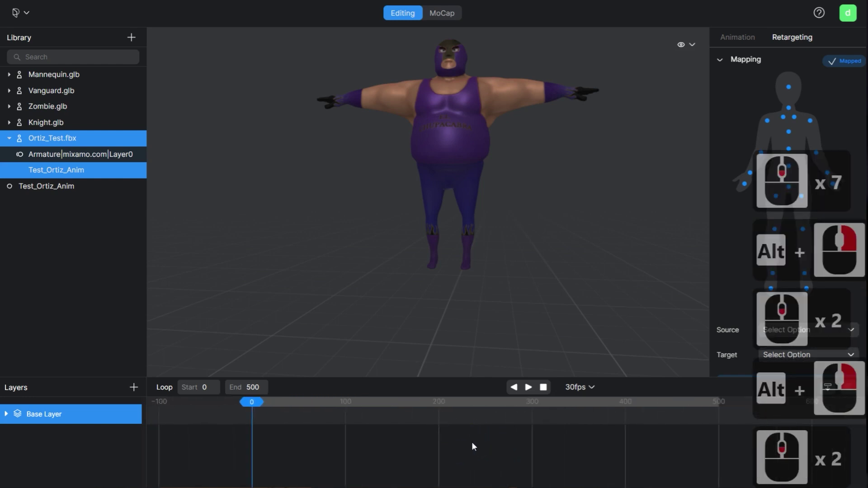
left_click(529, 387)
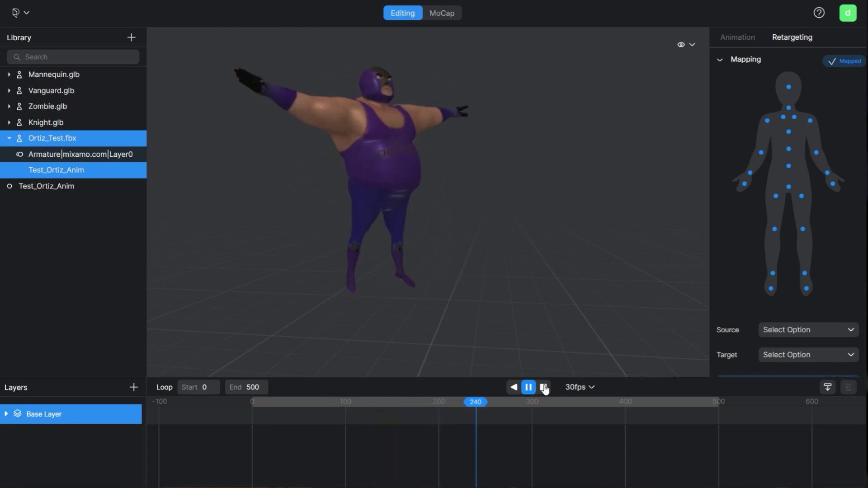
- Check the pose at frame 112 and change the loop end frame from 500 to 207
left_click(543, 388)
left_click_drag(252, 403, 444, 417)
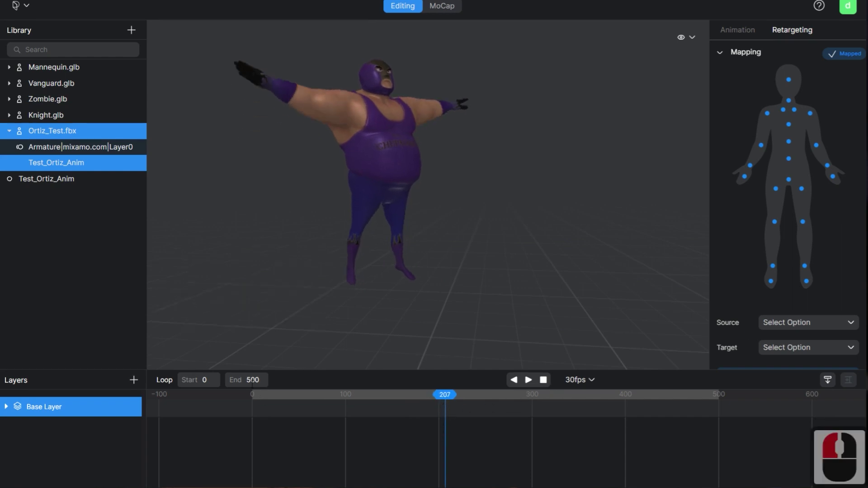
double_click(247, 381)
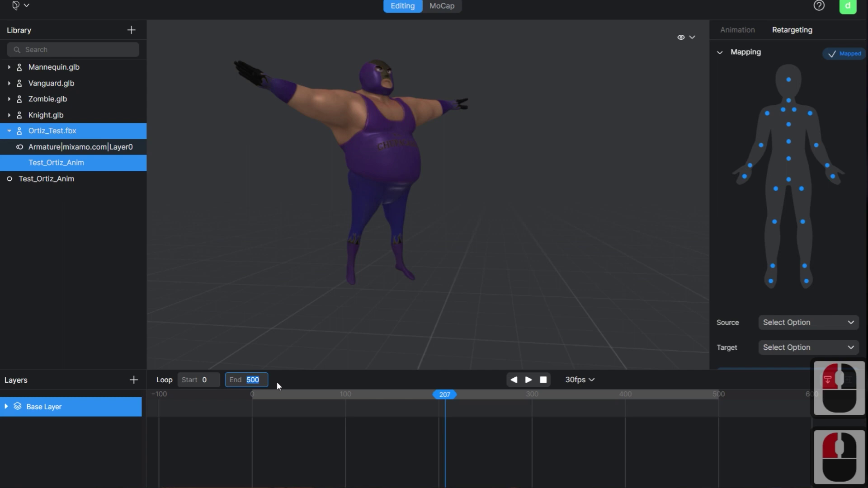
type("207")
key("Return")
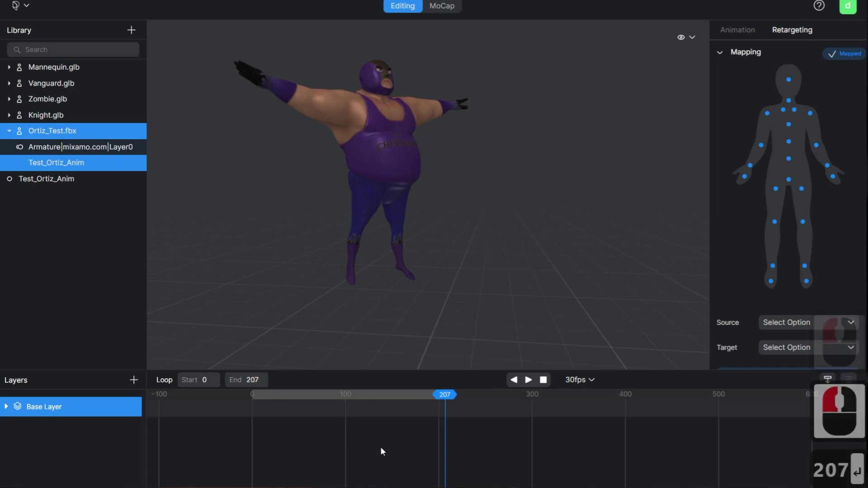
scroll(383, 450, "up", 3)
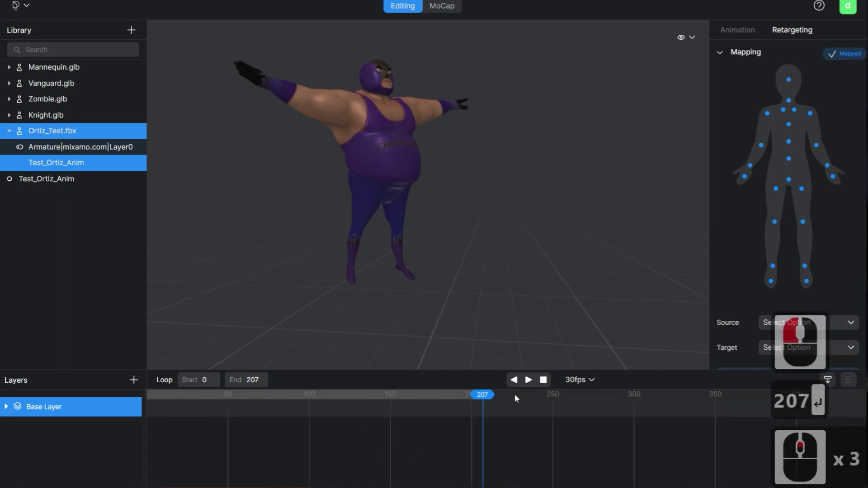
left_click_drag(461, 410, 536, 410)
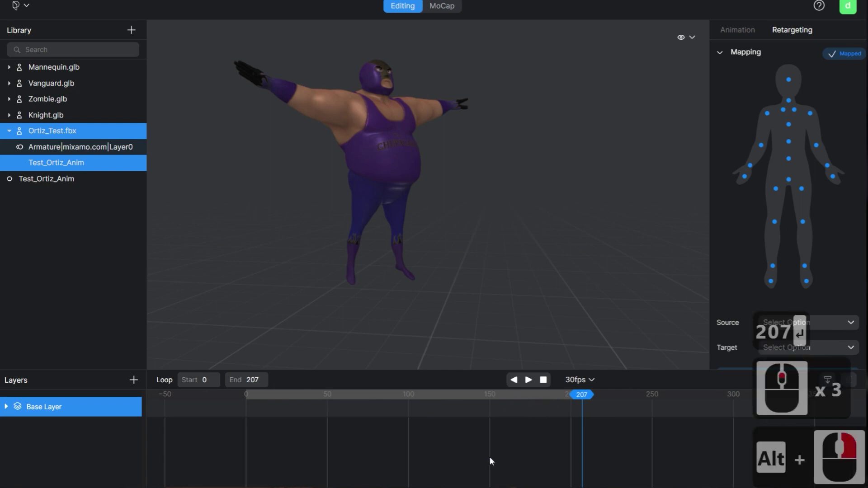
scroll(489, 456, "up", 2)
scroll(490, 456, "down", 1)
left_click_drag(490, 455, 608, 430)
scroll(447, 435, "up", 3)
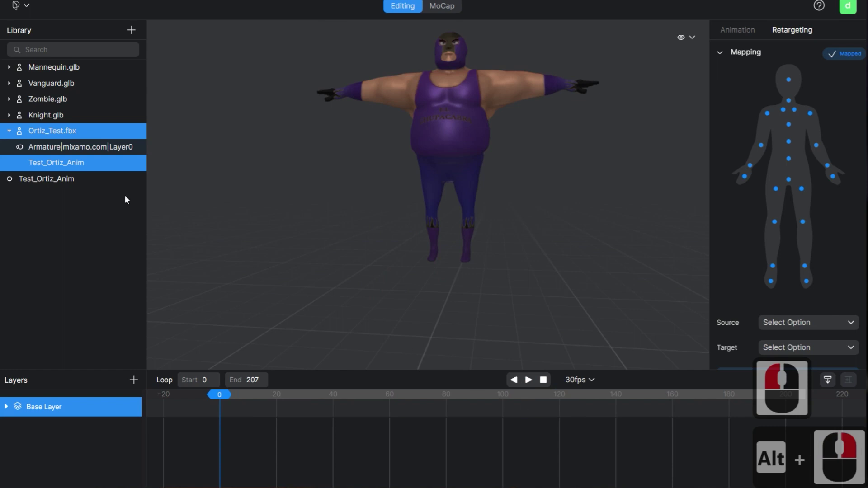
- Export the Test_Ortiz_Anim motion in fbx format as Test_Ortiz_Anim into the FBX folder
right_click(57, 164)
double_click(98, 257)
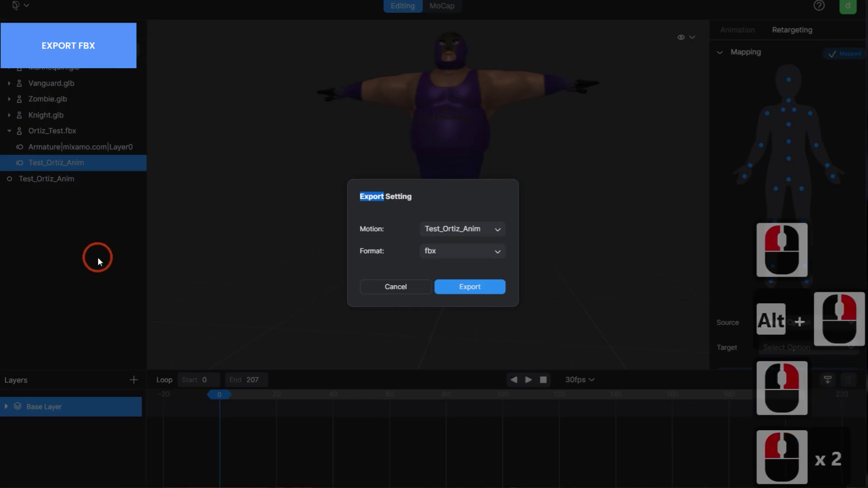
left_click(486, 231)
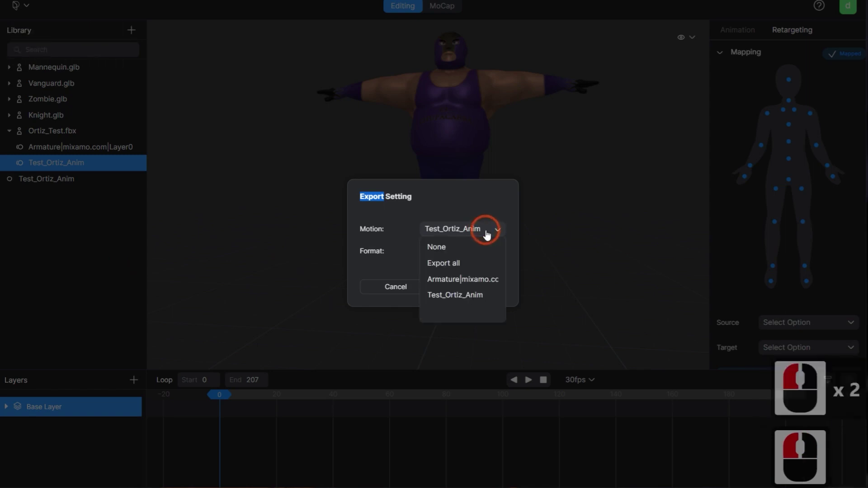
left_click(475, 295)
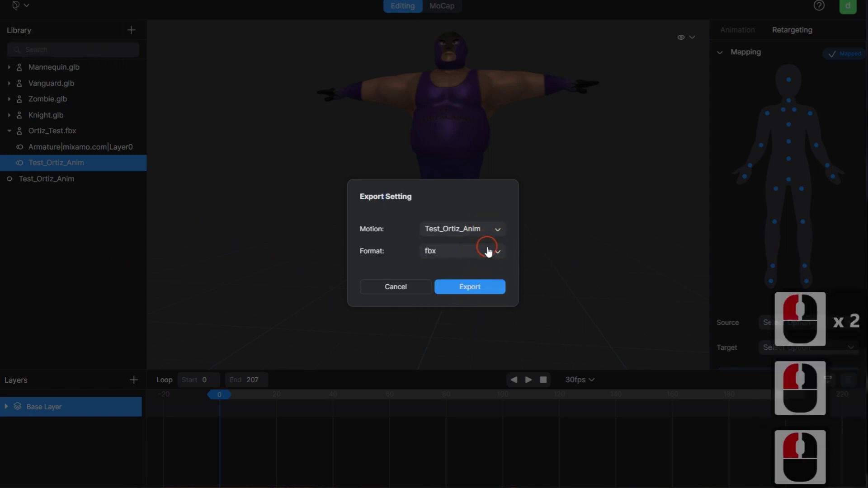
left_click(489, 252)
left_click(452, 270)
left_click(486, 293)
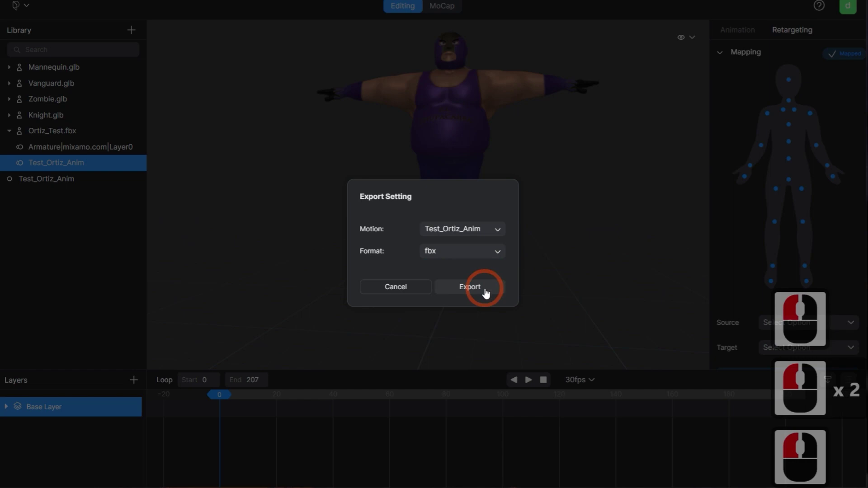
left_click(480, 288)
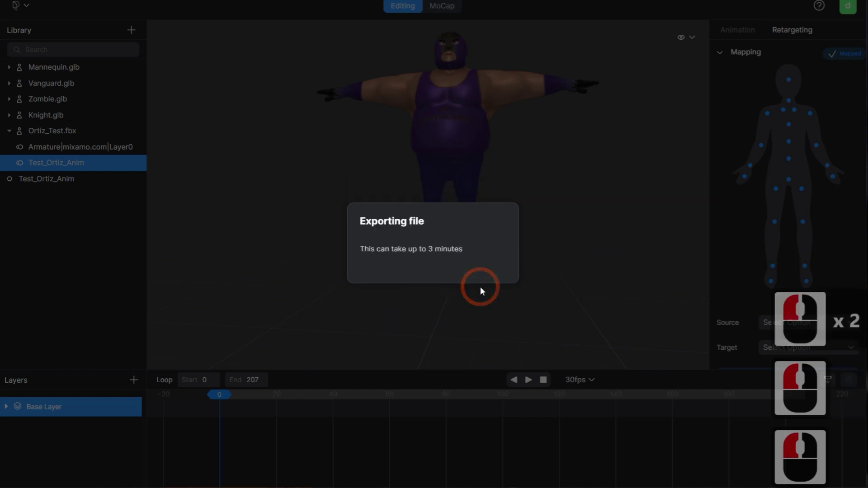
type("Test_O")
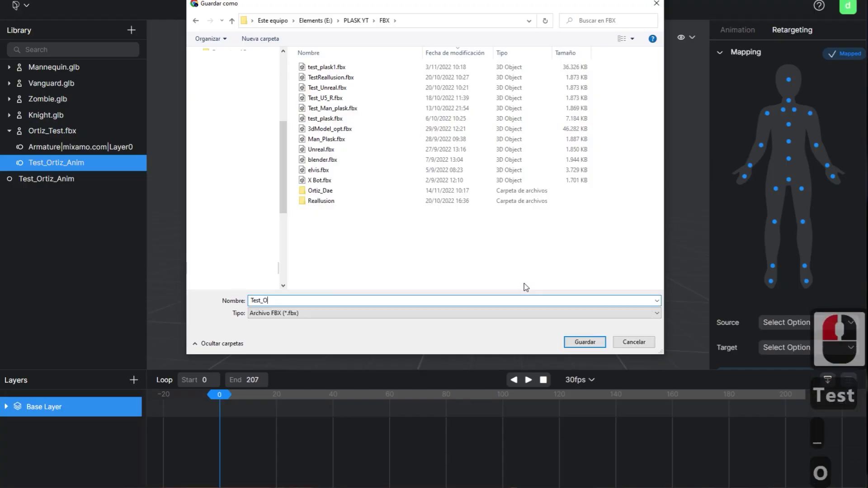
type("rtiz_Anim")
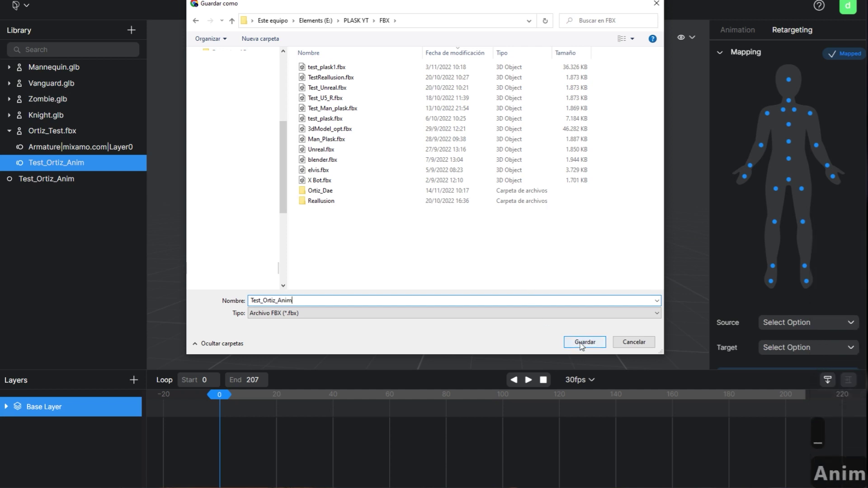
left_click(584, 343)
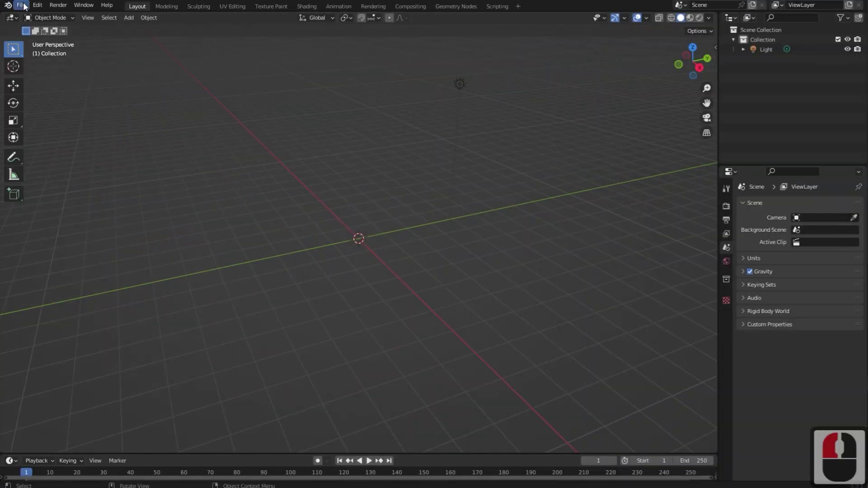
- Import Test_Ortiz_Anim.fbx into Blender with Automatic Bone Orientation enabled
left_click(21, 6)
mouse_move(45, 137)
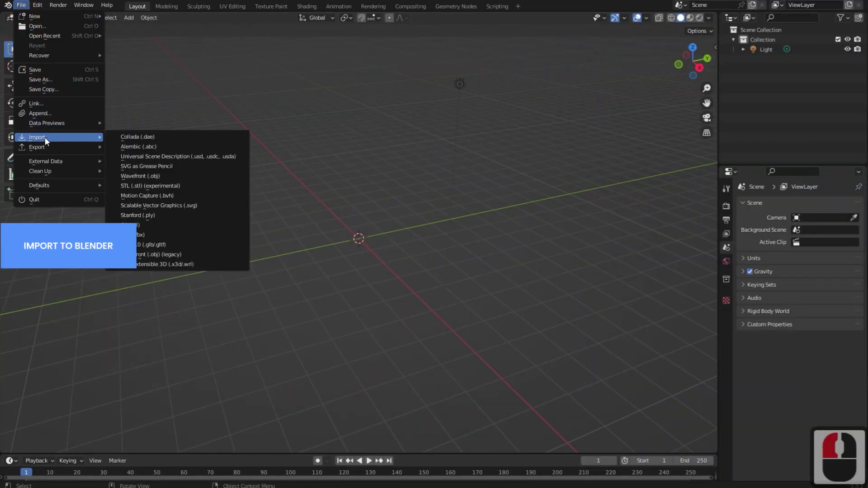
left_click(137, 235)
left_click(320, 219)
left_click(609, 347)
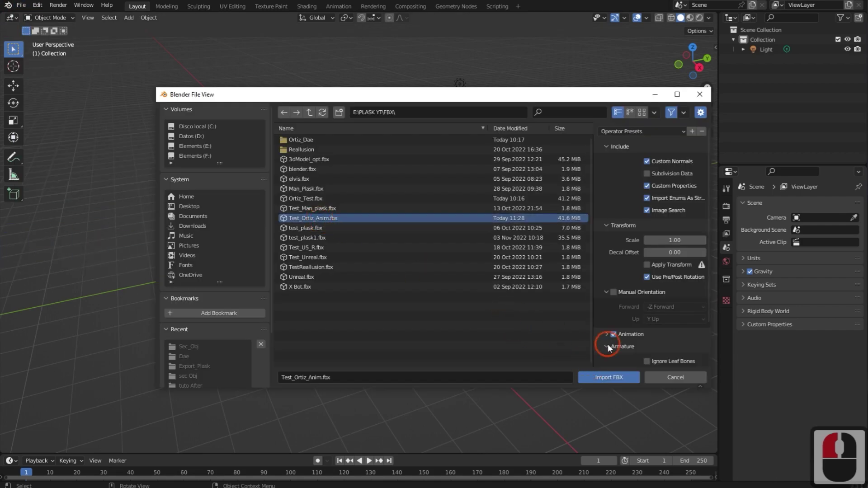
scroll(648, 277, "down", 3)
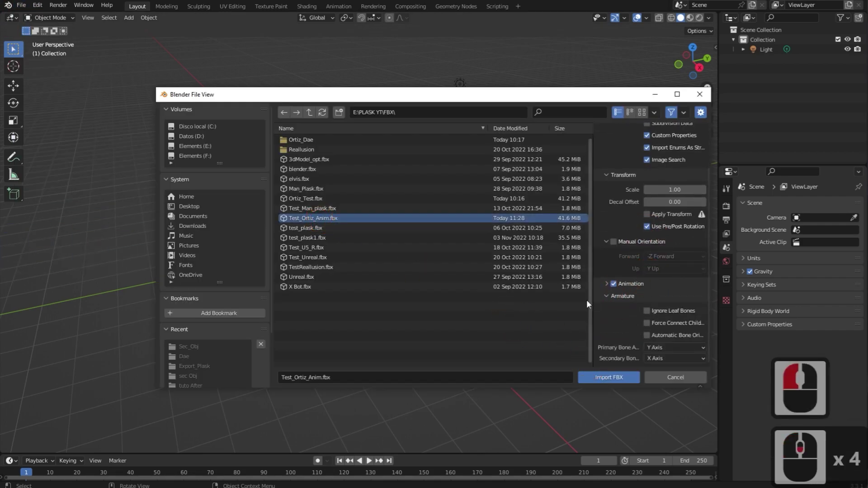
left_click_drag(593, 307, 552, 306)
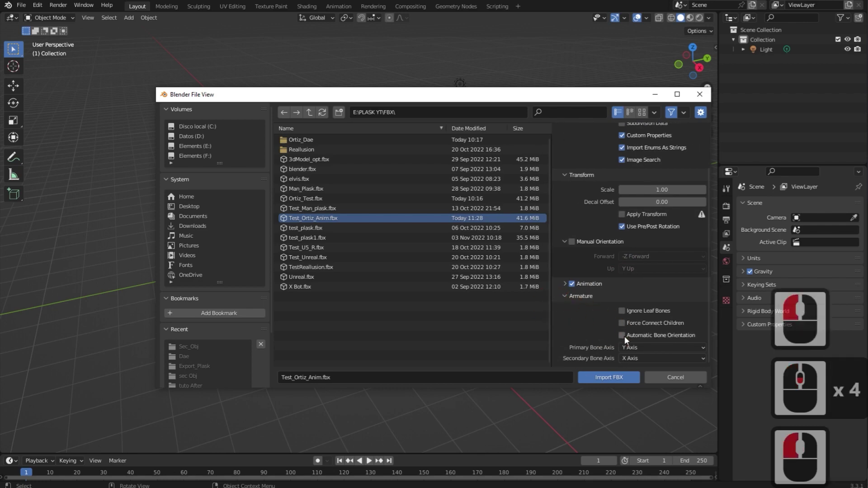
left_click(623, 336)
left_click(621, 378)
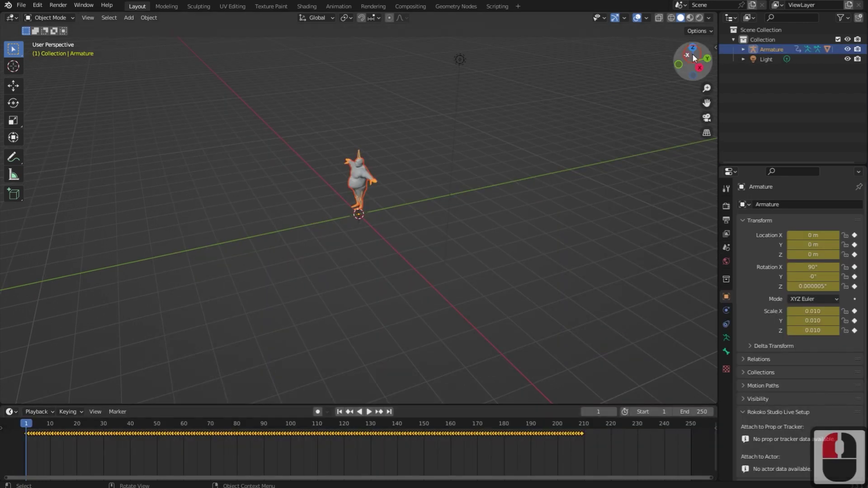
- Frame the wrestler in the viewport and play the imported animation to review it
left_click_drag(693, 53, 661, 56)
scroll(425, 184, "up", 2)
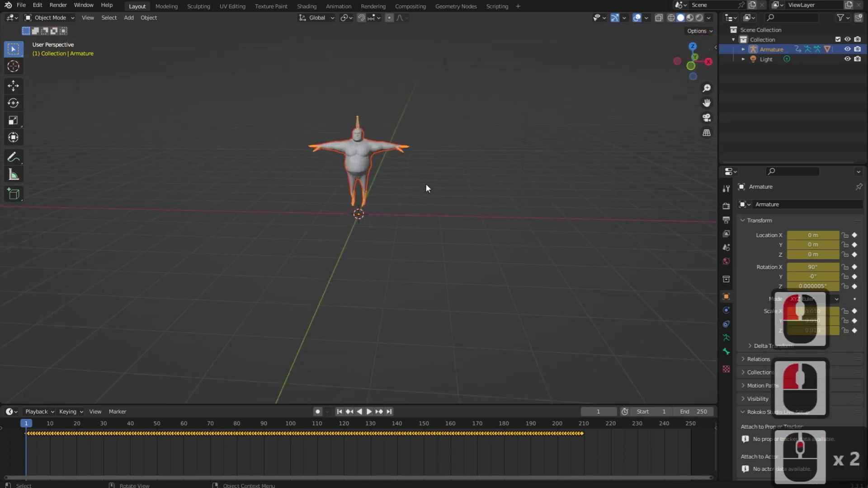
scroll(426, 188, "up", 1)
left_click(369, 411)
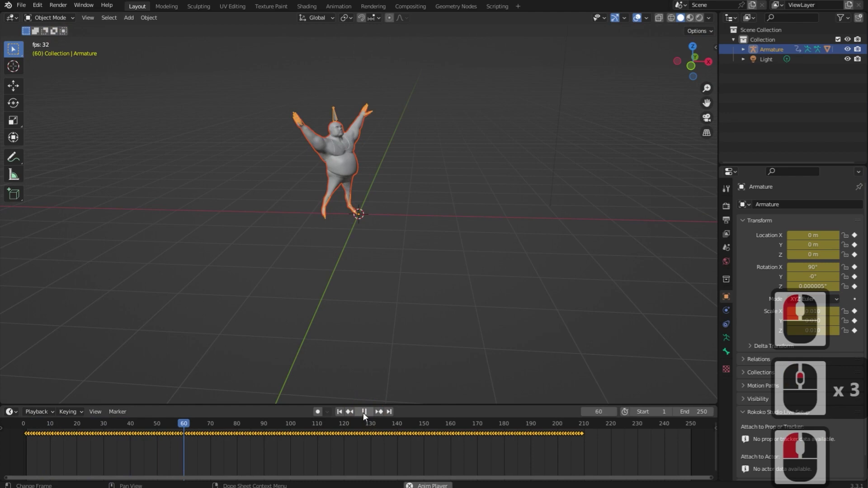
left_click(364, 412)
- Switch viewport shading to Material Preview and replay the animation
left_click(691, 17)
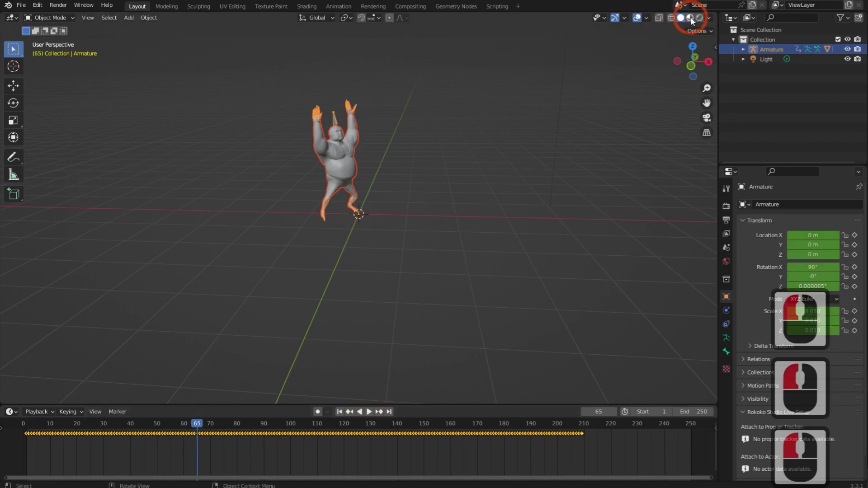
left_click(700, 18)
left_click(702, 17)
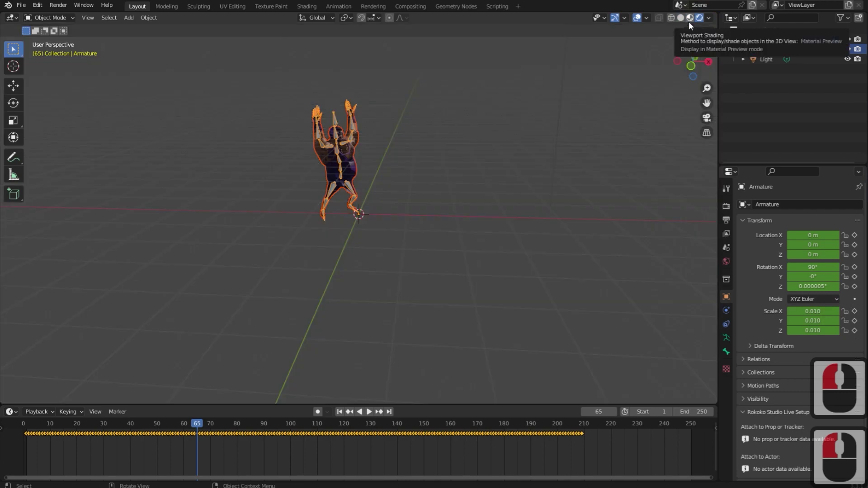
left_click(690, 21)
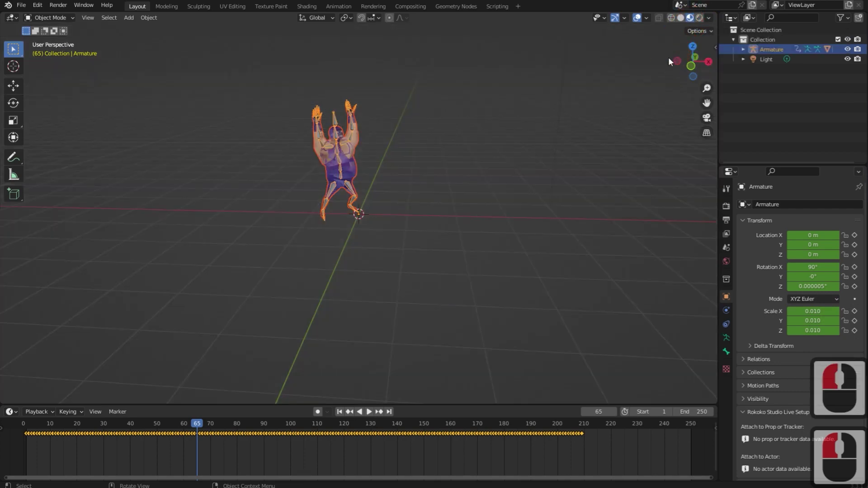
left_click(369, 412)
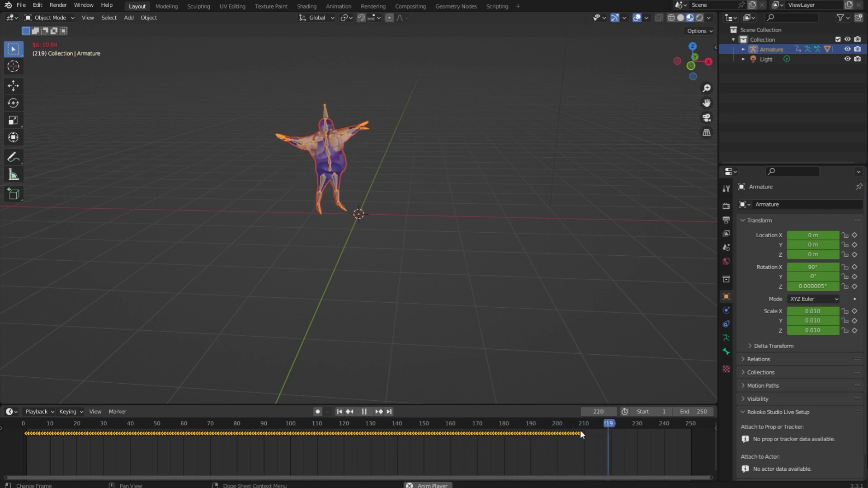
left_click(364, 412)
- Locate the last keyframe at 209 and set the scene End frame to 209
left_click(641, 424)
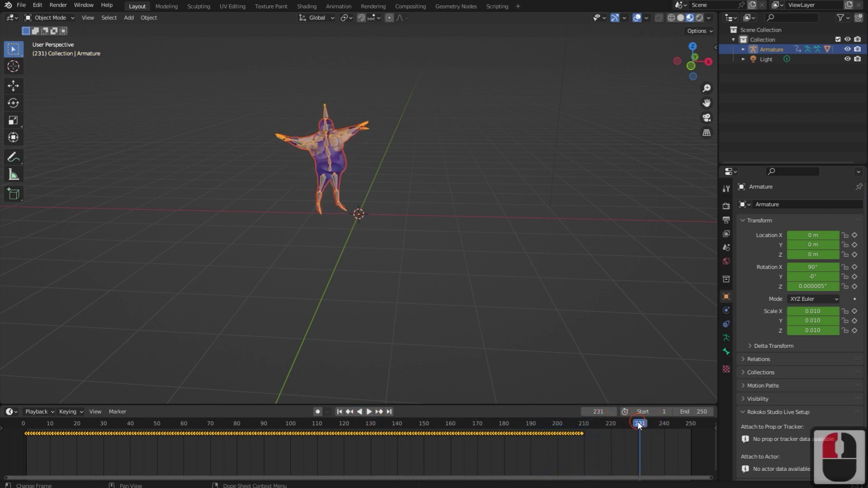
left_click_drag(639, 425, 582, 426)
left_click(582, 423)
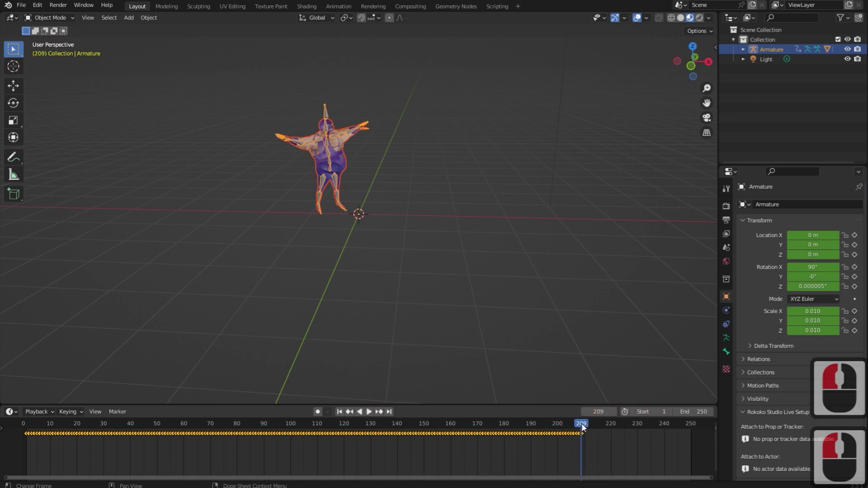
left_click(699, 411)
type("209")
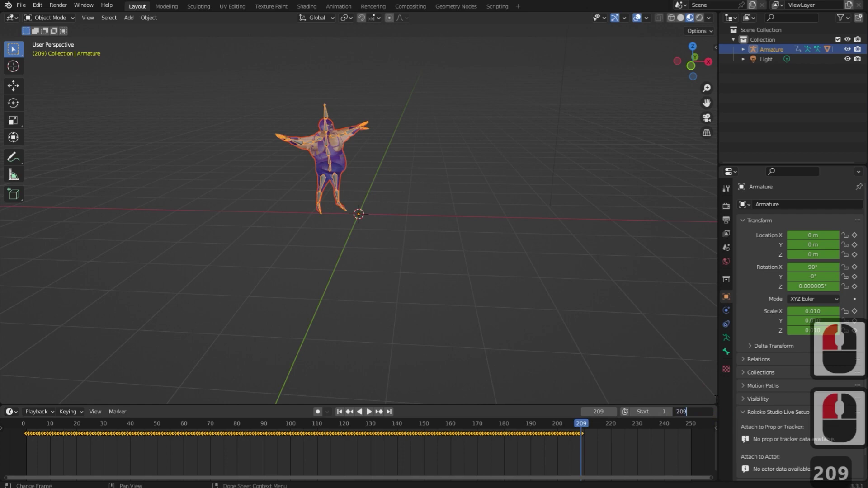
key("Return")
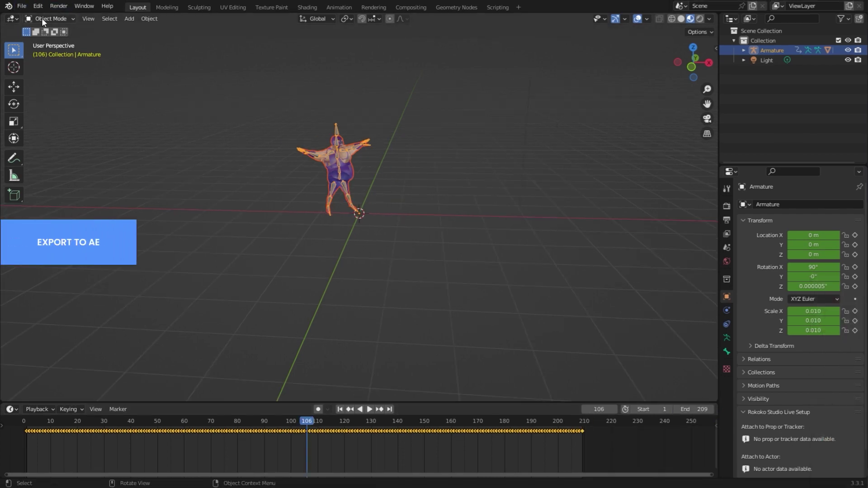
- Start a Wavefront OBJ export and name the file Test_OA.obj in the SecOBJ folder
left_click(24, 9)
mouse_move(71, 148)
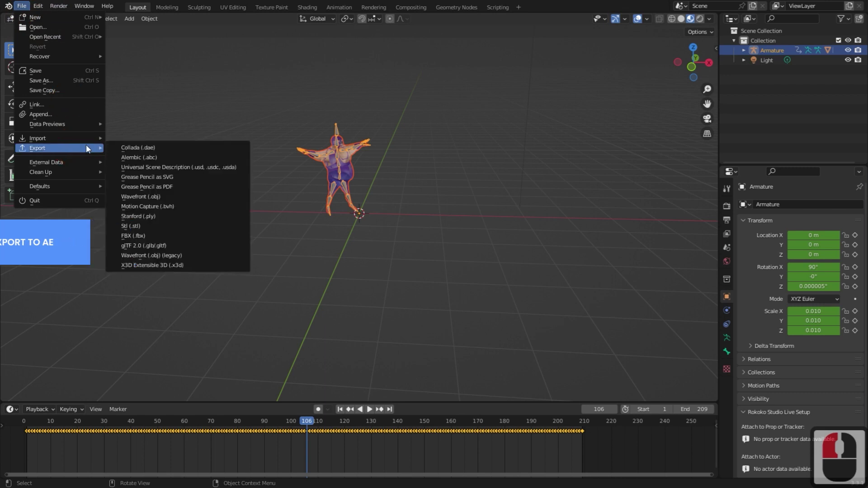
left_click(145, 196)
left_click(329, 339)
left_click(333, 376)
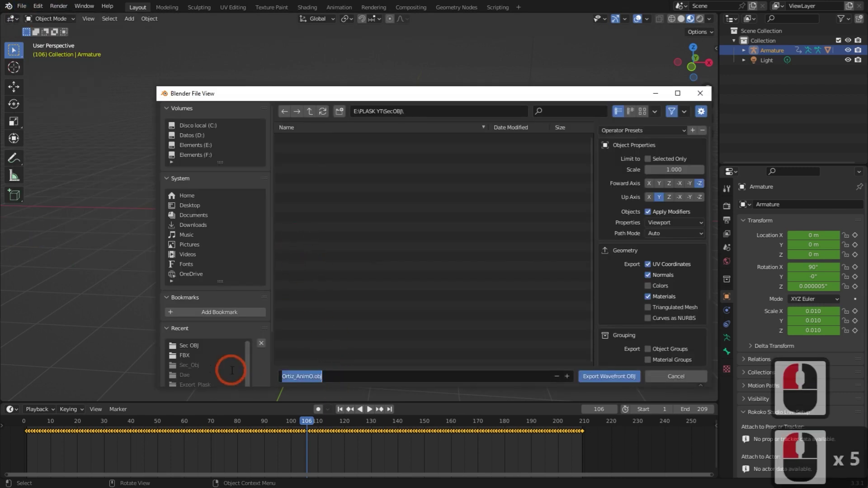
left_click(291, 316)
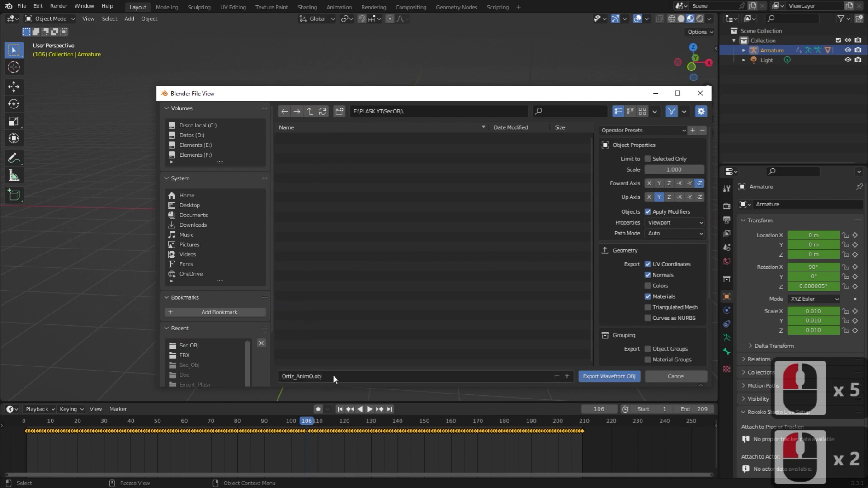
left_click(310, 376)
key("BackSpace")
type("T")
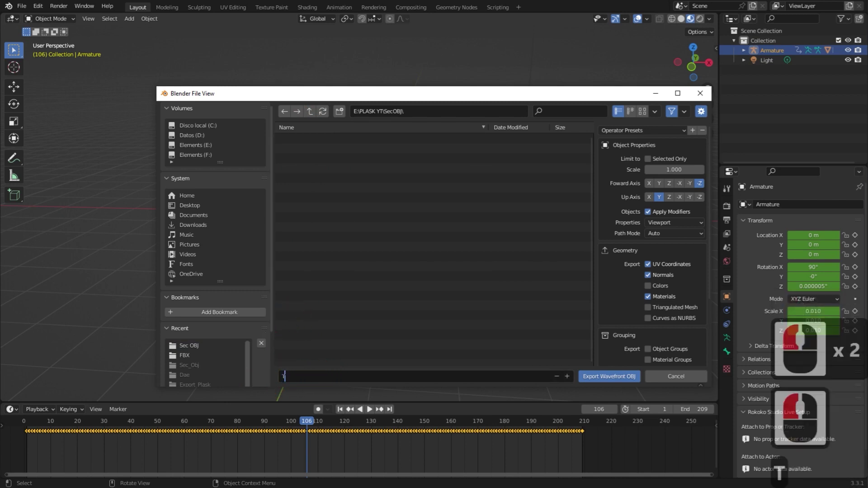
type("est_OA")
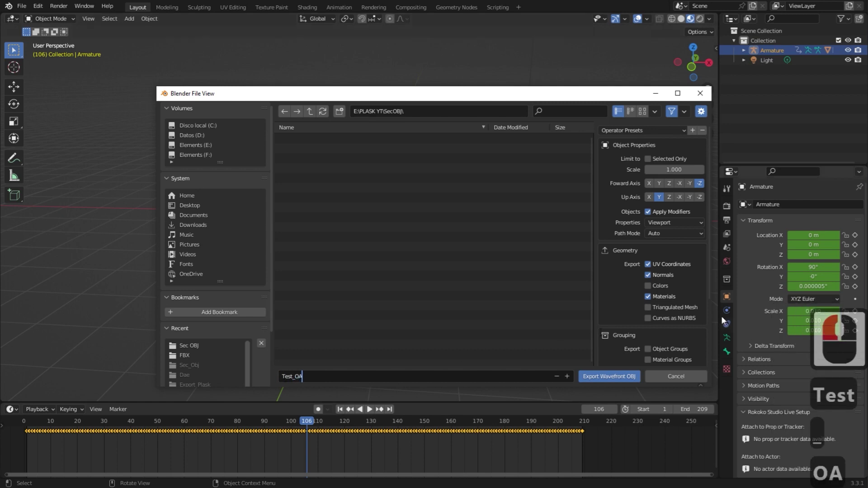
scroll(672, 282, "up", 4)
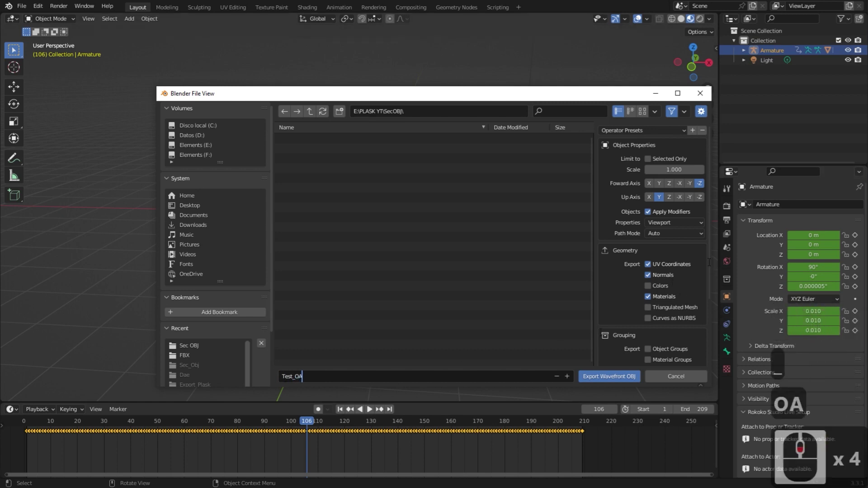
left_click(704, 292)
- Tick Export Animation and export the OBJ sequence for frames 1–209
left_click_drag(708, 324, 709, 350)
left_click(670, 337)
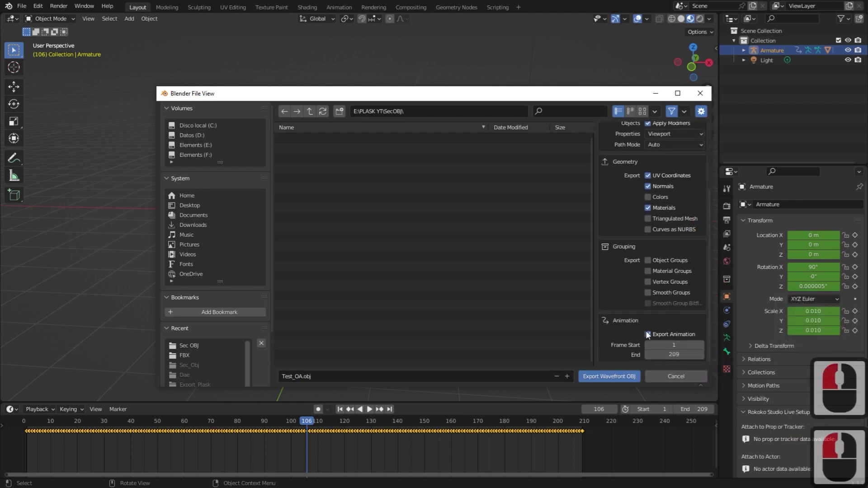
left_click(647, 334)
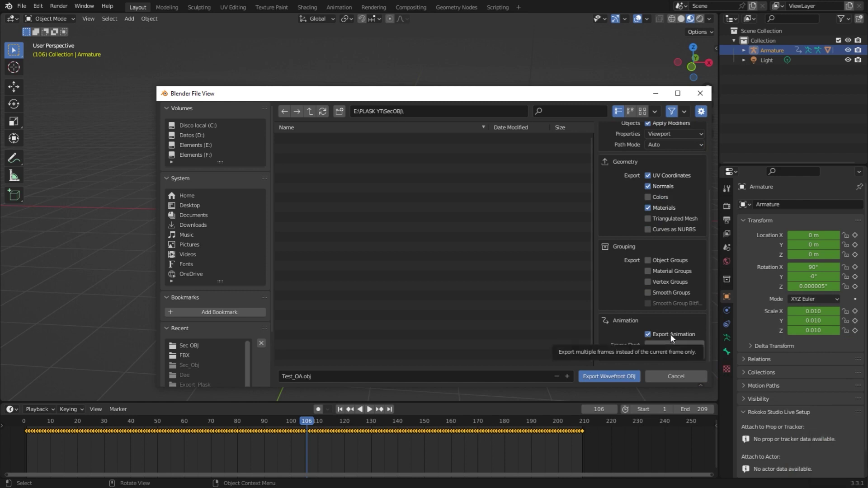
left_click(615, 378)
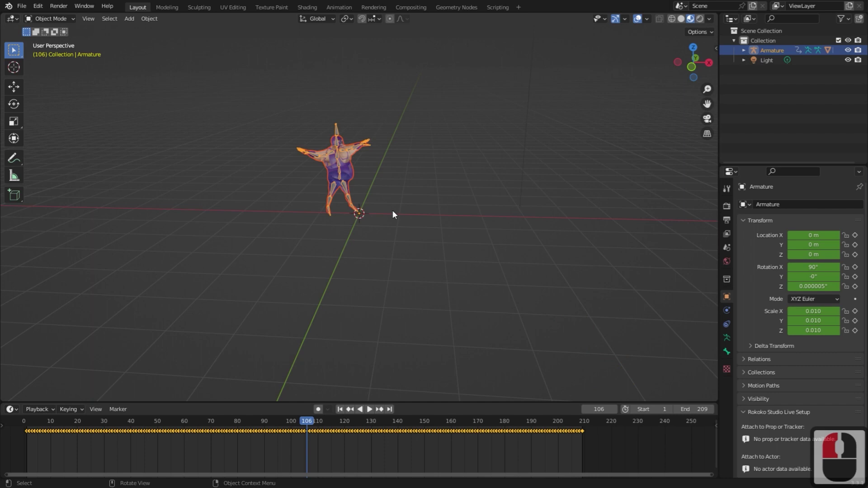
left_click(393, 211)
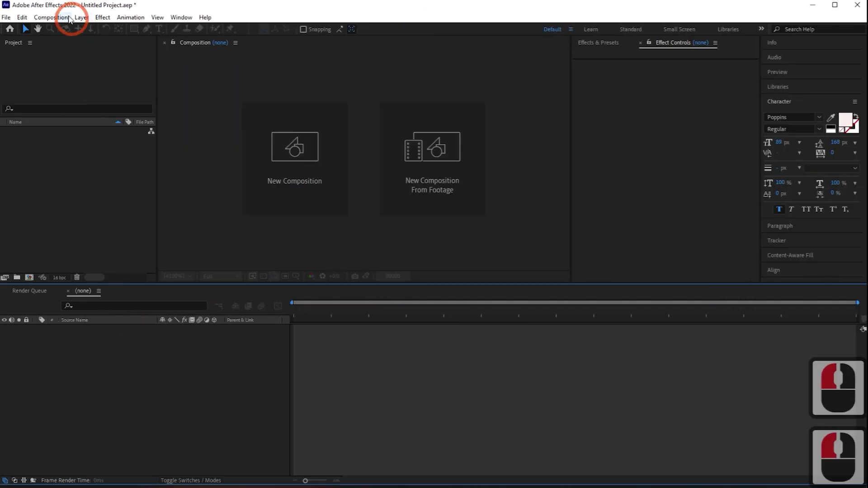
- Create a new composition named E3D with a 209-frame duration
left_click(51, 19)
left_click(68, 28)
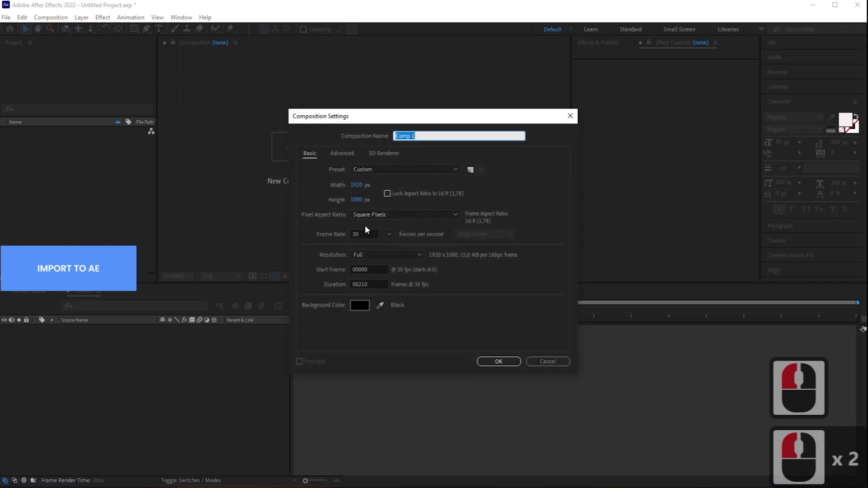
double_click(373, 285)
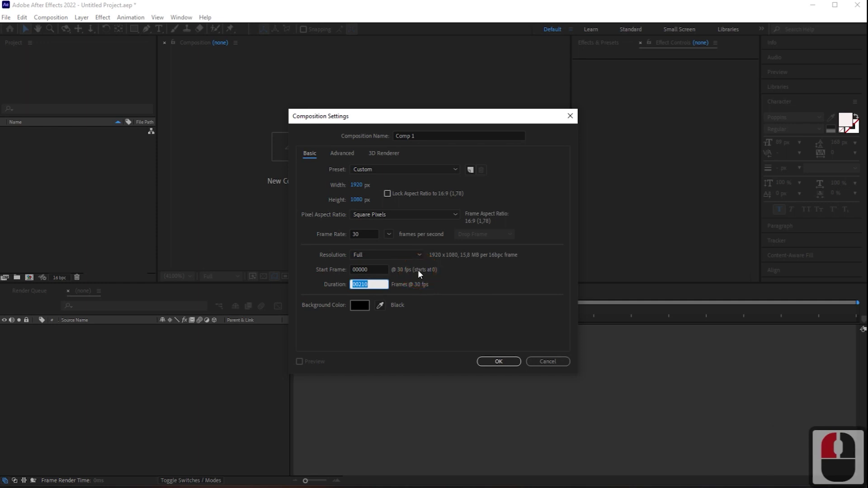
type("209")
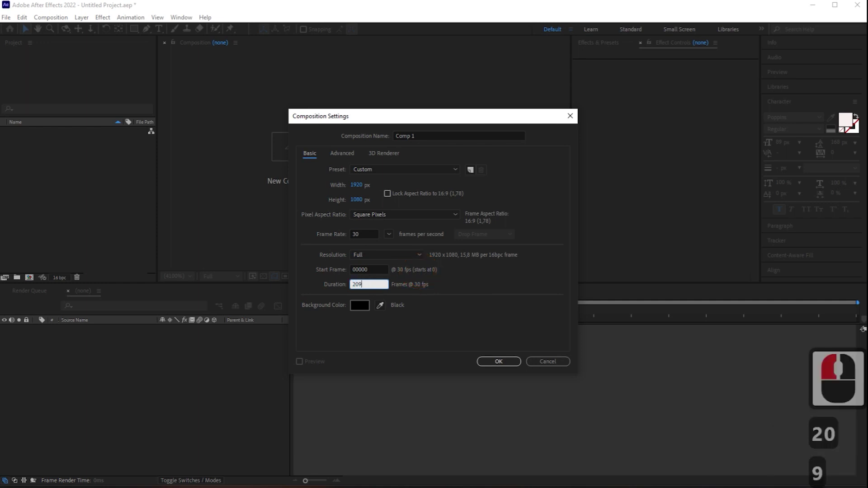
double_click(423, 136)
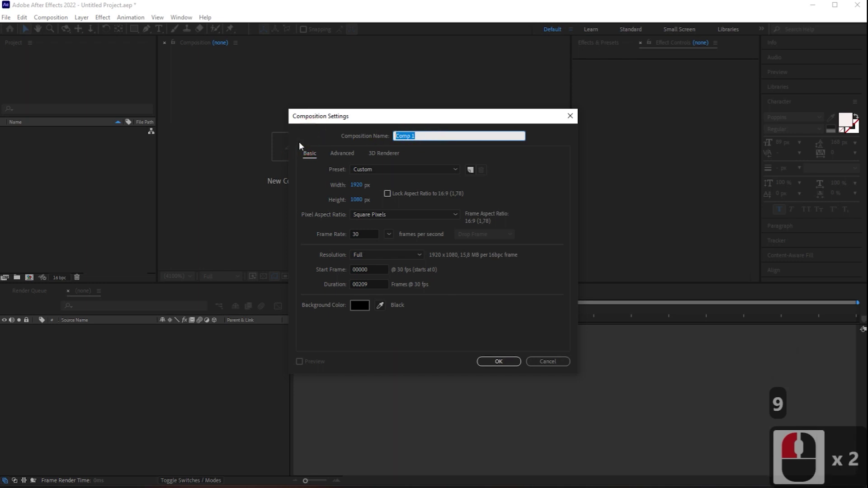
type("E3D")
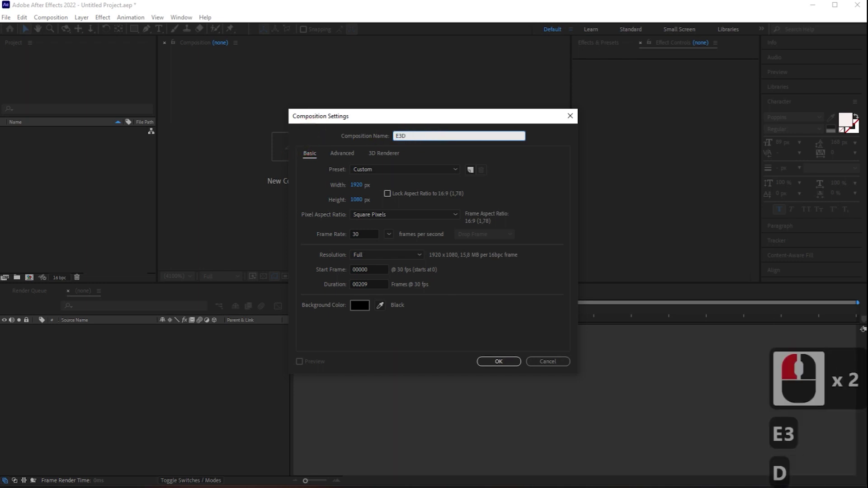
left_click(493, 362)
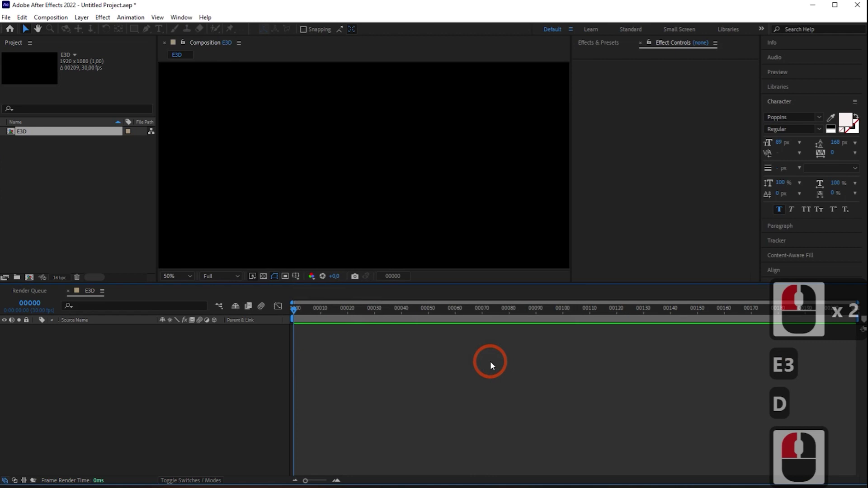
- Start a new full-size solid layer and name it Ortiz
left_click(87, 19)
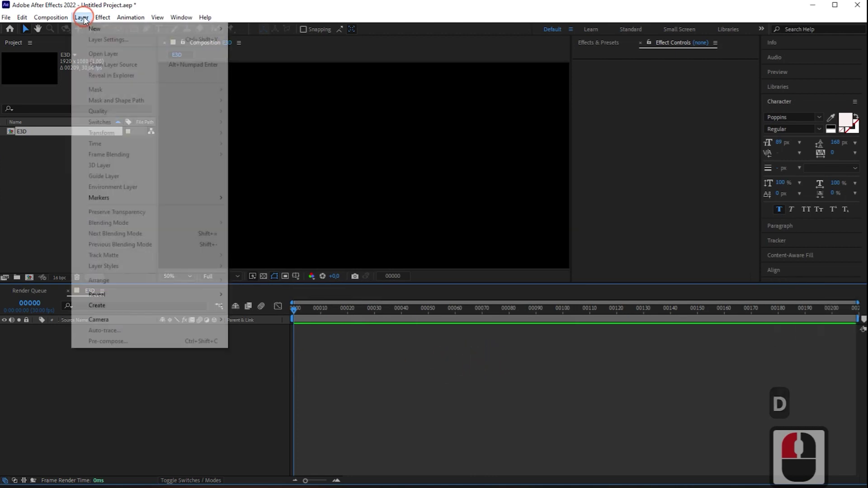
left_click(91, 28)
left_click(250, 40)
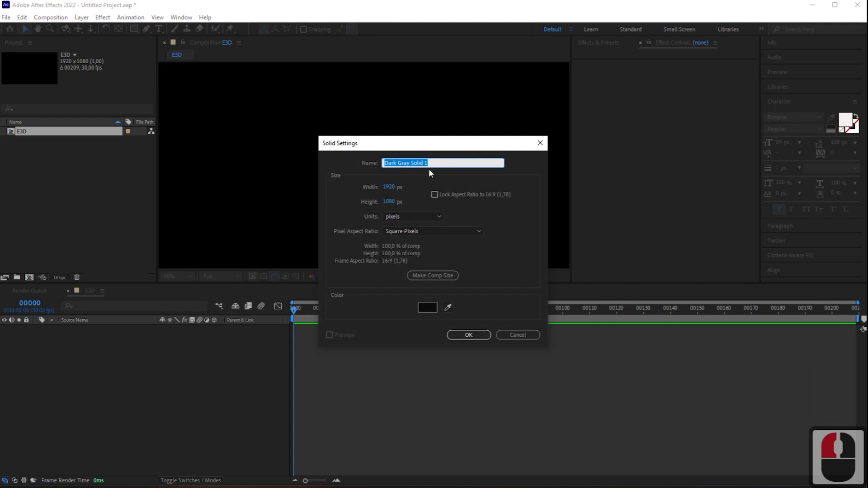
type("Ortiz")
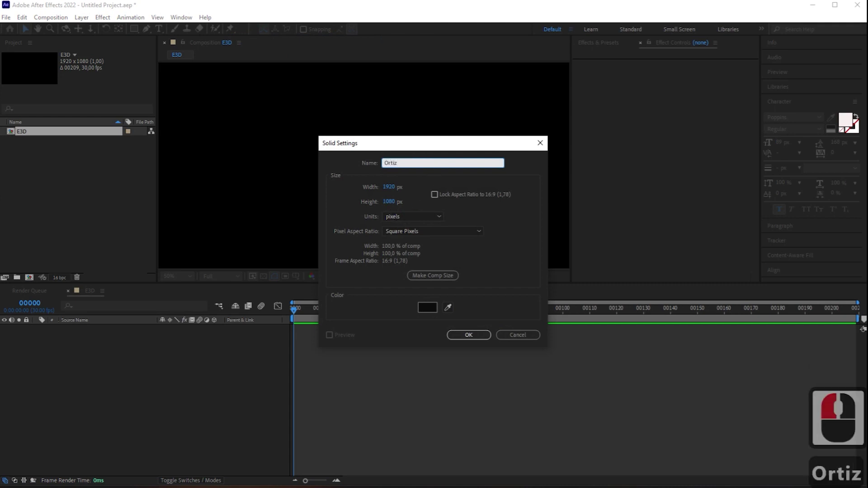
- Add the Ortiz solid to E3D and apply the Element effect to it
left_click(461, 337)
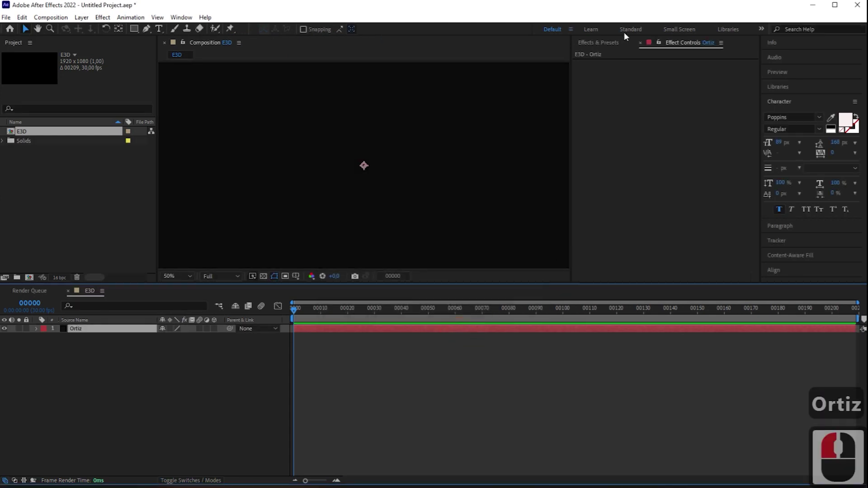
left_click(588, 43)
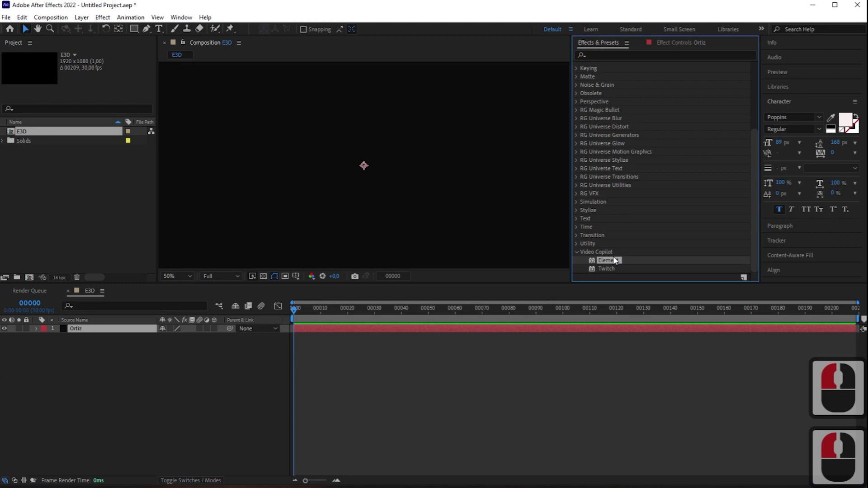
left_click_drag(613, 256, 113, 329)
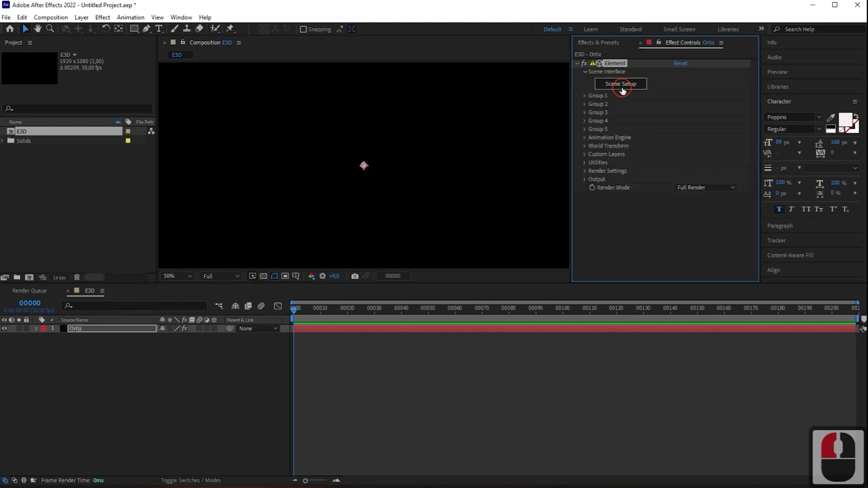
- In Element Scene Setup, import Test_OA1.obj as a 3D sequence with Bottom alignment
left_click(622, 88)
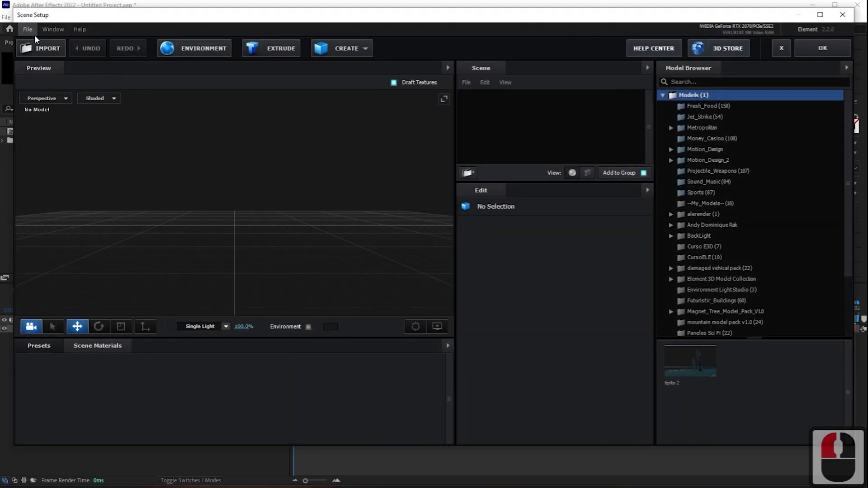
left_click(27, 29)
left_click(44, 42)
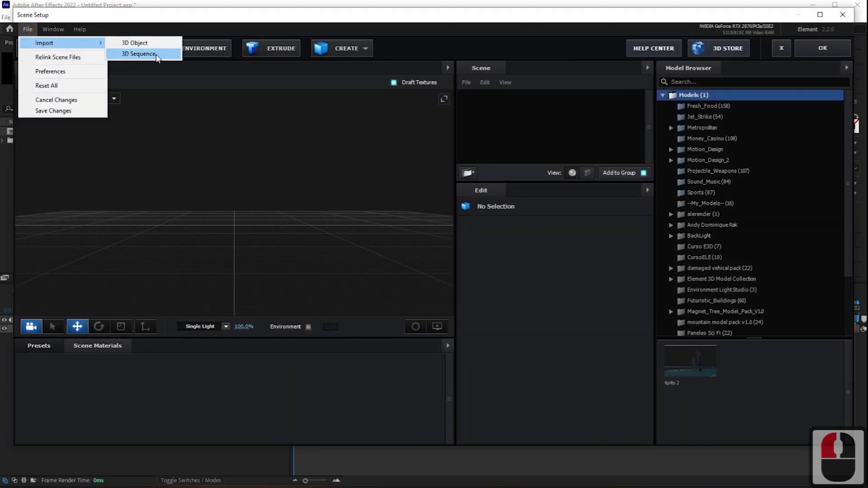
left_click(157, 58)
left_click(186, 100)
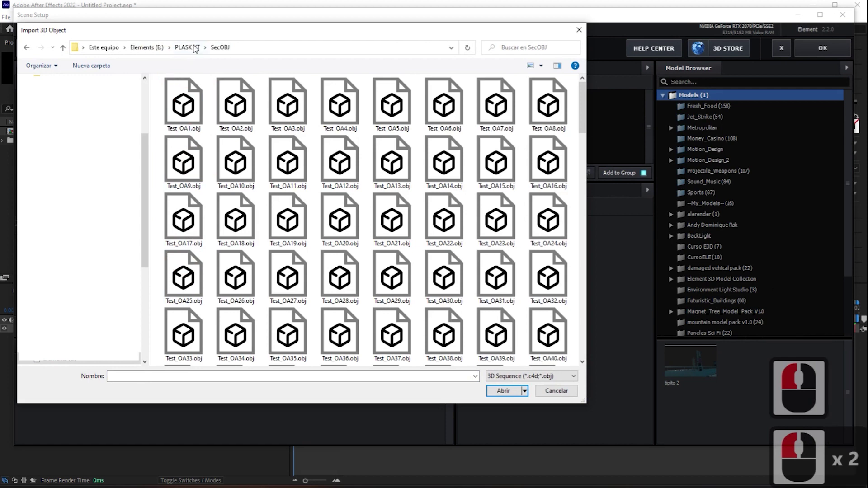
left_click(185, 99)
left_click(487, 421)
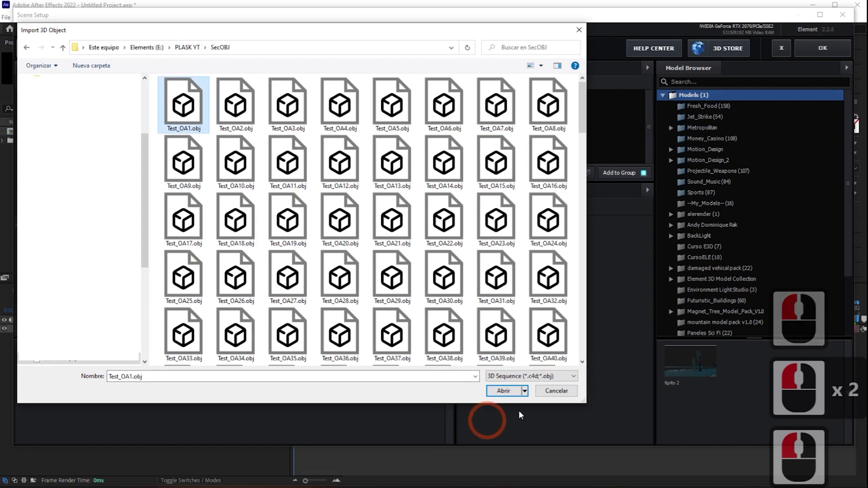
left_click(503, 392)
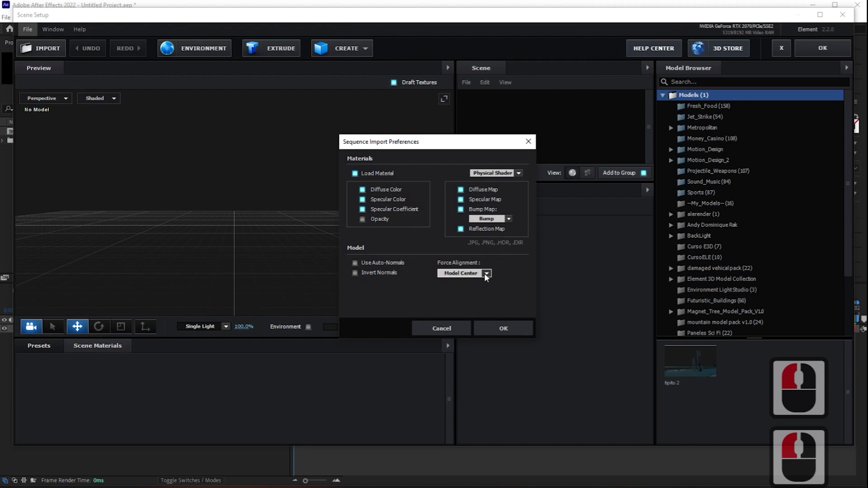
left_click(486, 274)
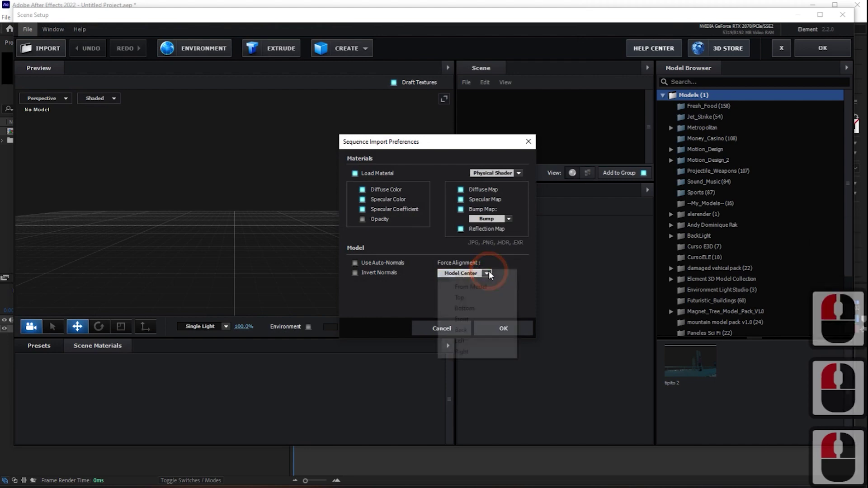
left_click(471, 309)
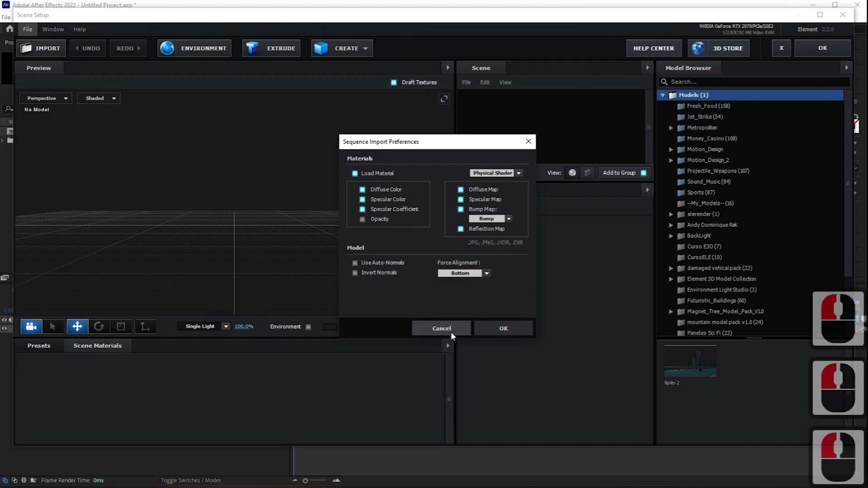
- Load the 209-frame Test_OA1 sequence at normalized size and select its Ch43_Body material
left_click(499, 328)
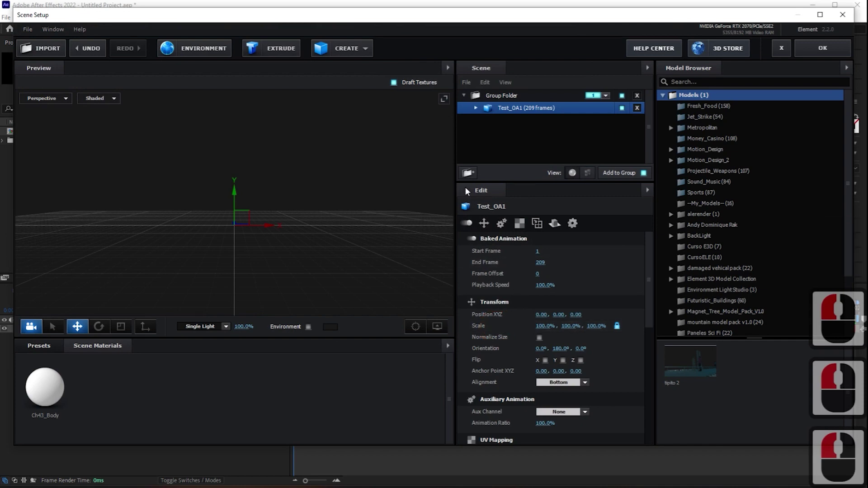
left_click(540, 338)
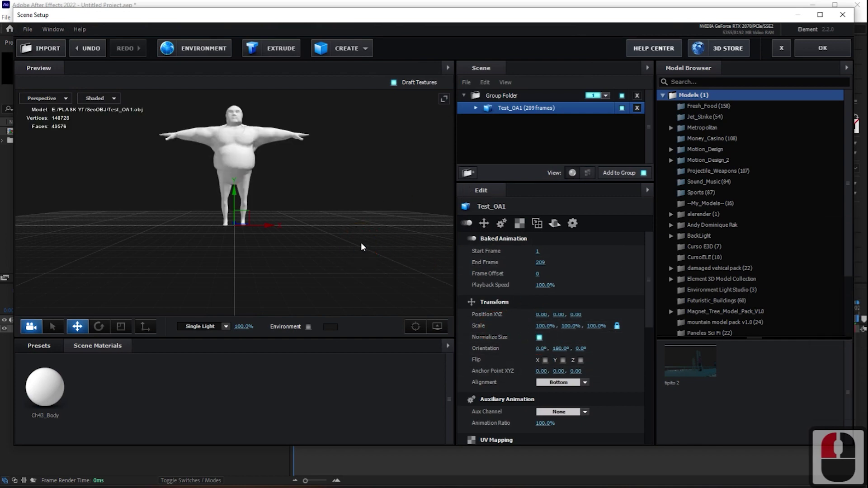
left_click_drag(297, 233, 312, 241)
left_click(314, 191)
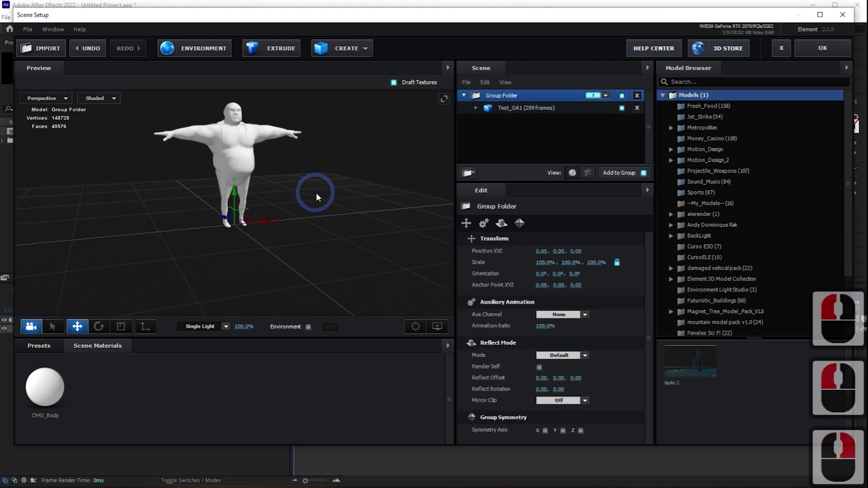
left_click_drag(329, 155, 328, 186)
scroll(298, 213, "down", 5)
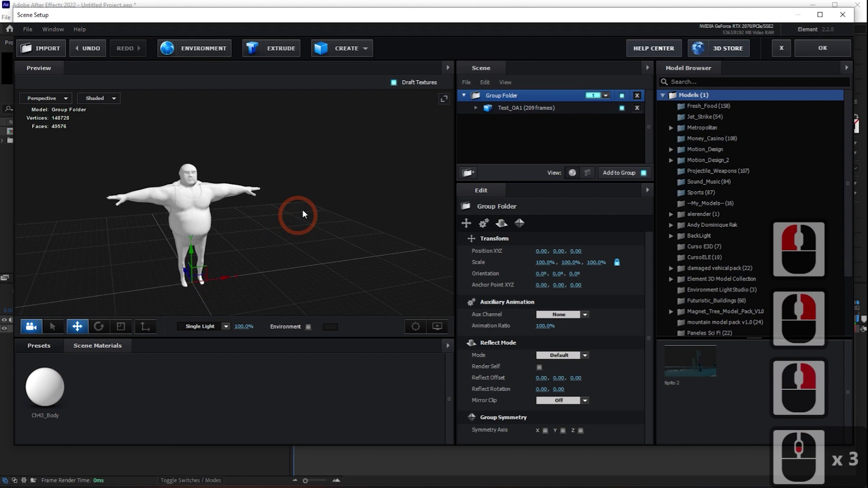
mouse_move(307, 219)
left_mouse_down()
mouse_move(316, 194)
mouse_move(299, 220)
left_mouse_up()
scroll(299, 221, "up", 1)
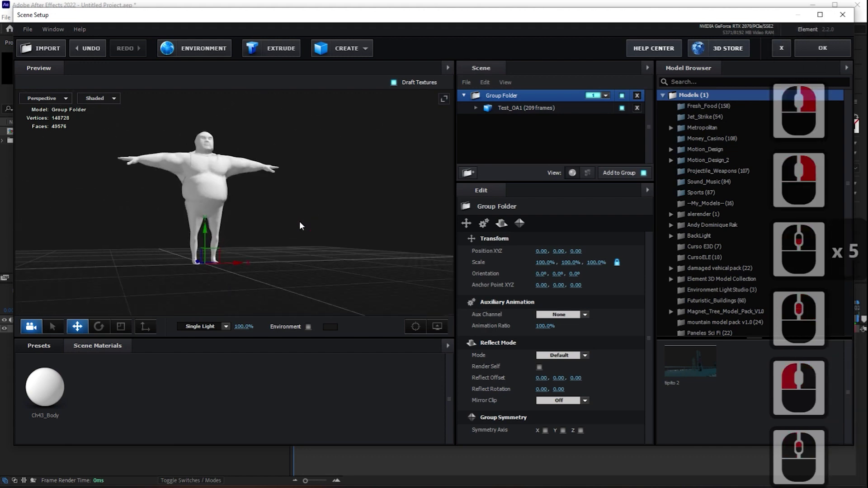
left_click(476, 108)
left_click(520, 120)
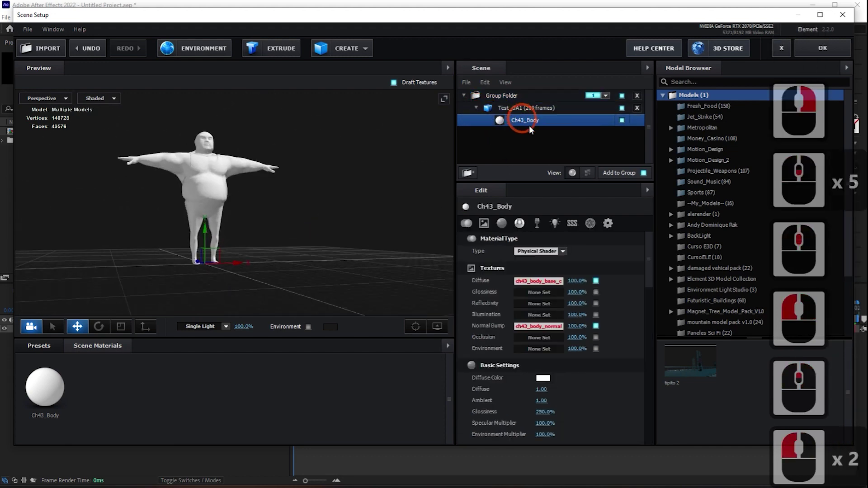
- Set Ch43_1001_Diffuse.png as the Ch43_Body diffuse texture
left_click(550, 283)
left_click(550, 282)
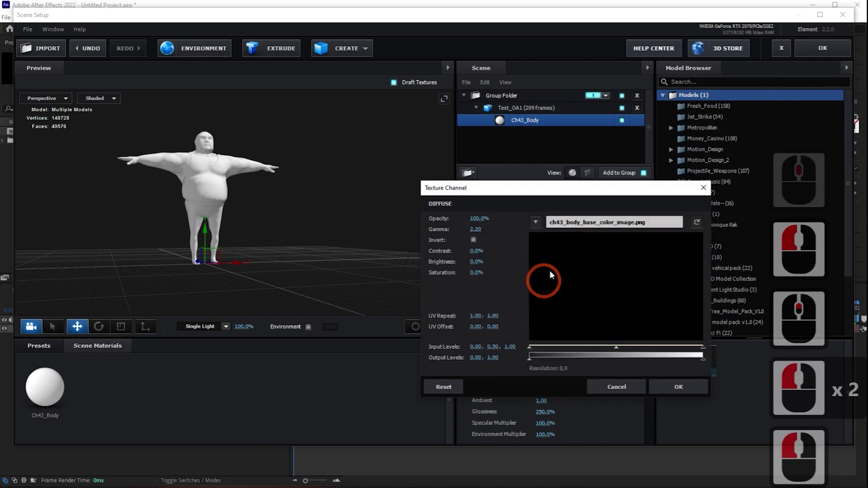
double_click(595, 222)
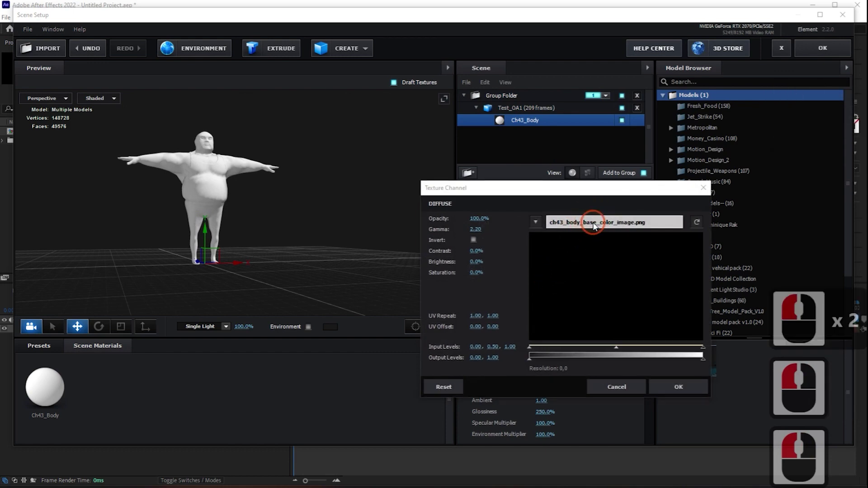
left_click(461, 163)
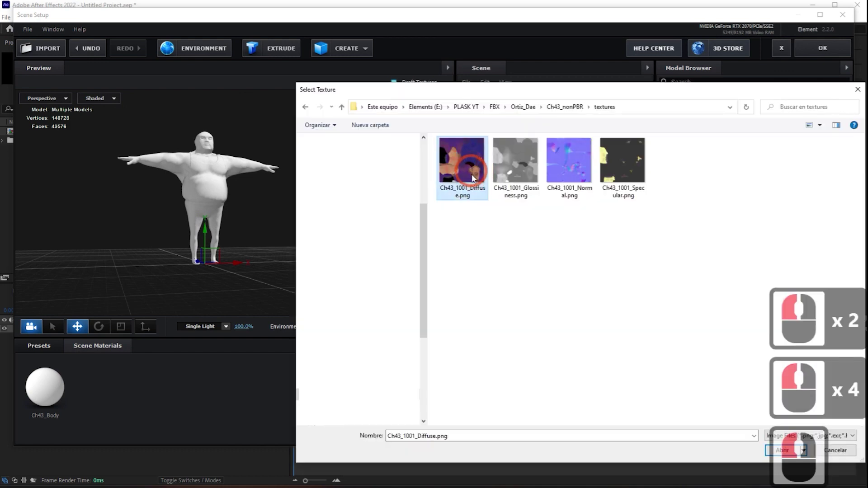
left_click(780, 452)
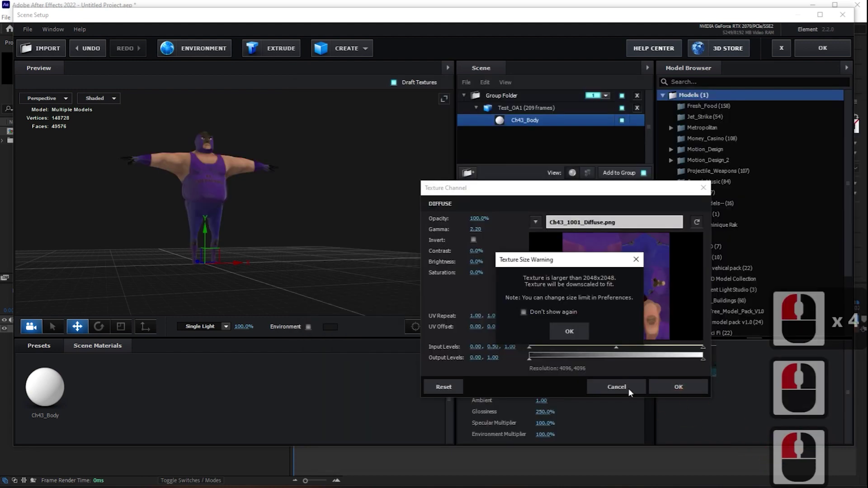
left_click(573, 329)
left_click(696, 394)
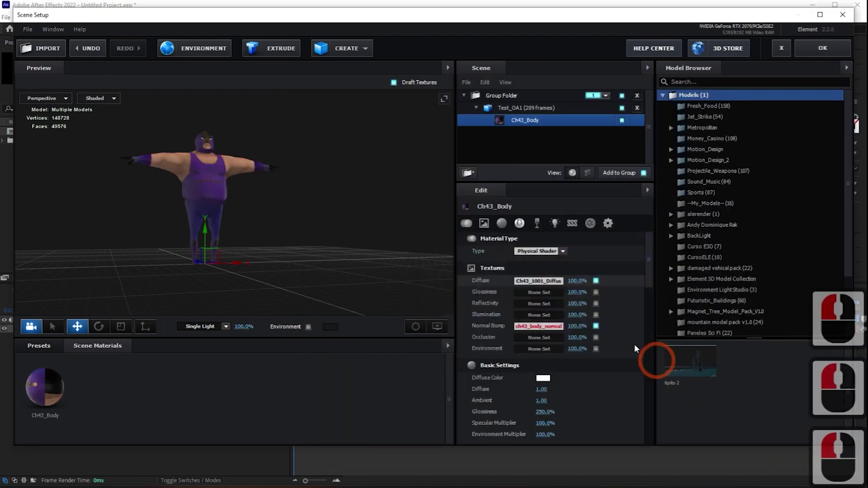
- Load Ch43_1001_Normal.png as the normal bump at 110% and close Scene Setup
left_click(540, 327)
left_click(591, 270)
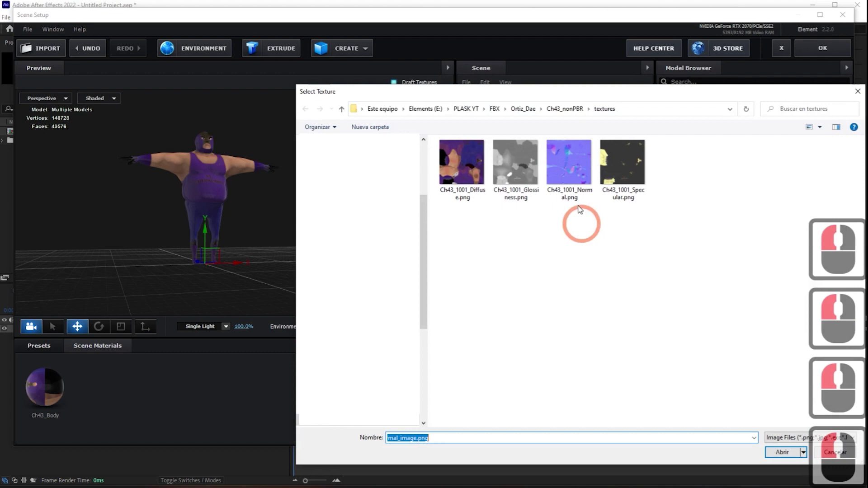
left_click(579, 199)
left_click(788, 454)
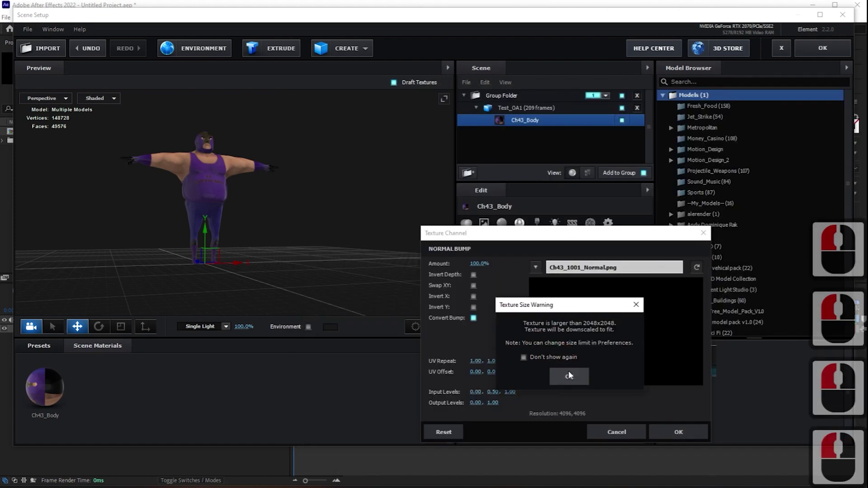
left_click(571, 374)
left_click(670, 427)
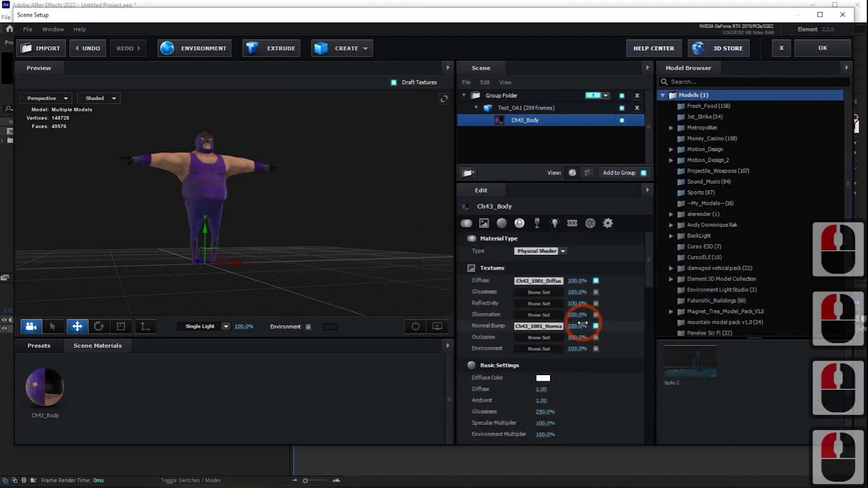
type("110")
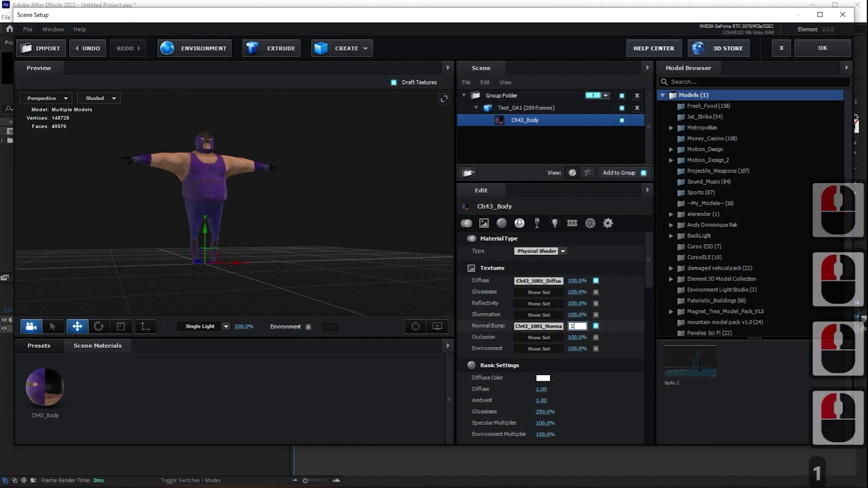
key("Return")
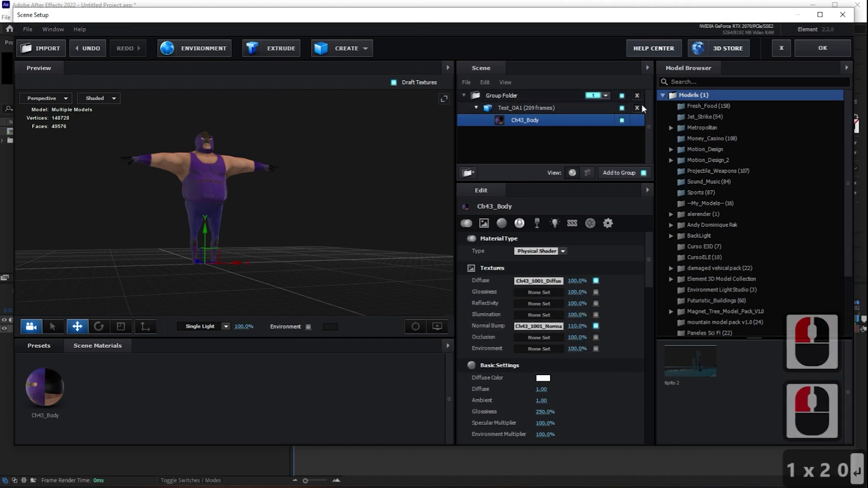
left_click(810, 54)
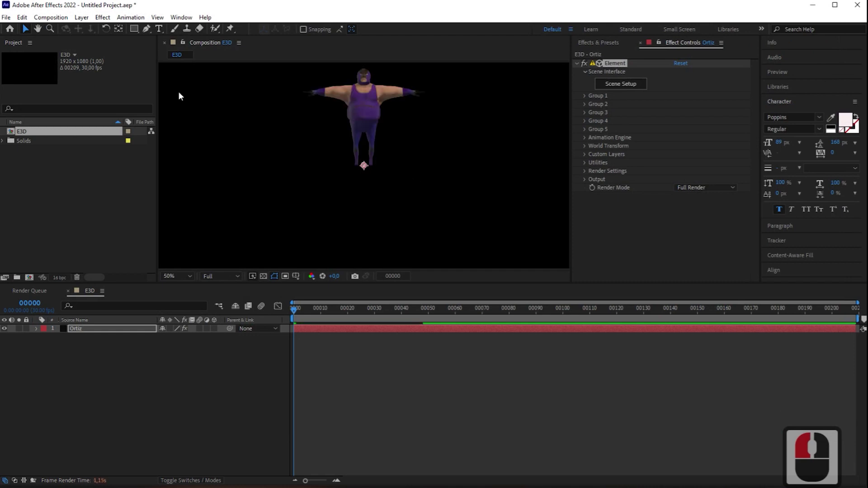
- Add a new 50mm camera layer to E3D
left_click(82, 17)
left_click(94, 28)
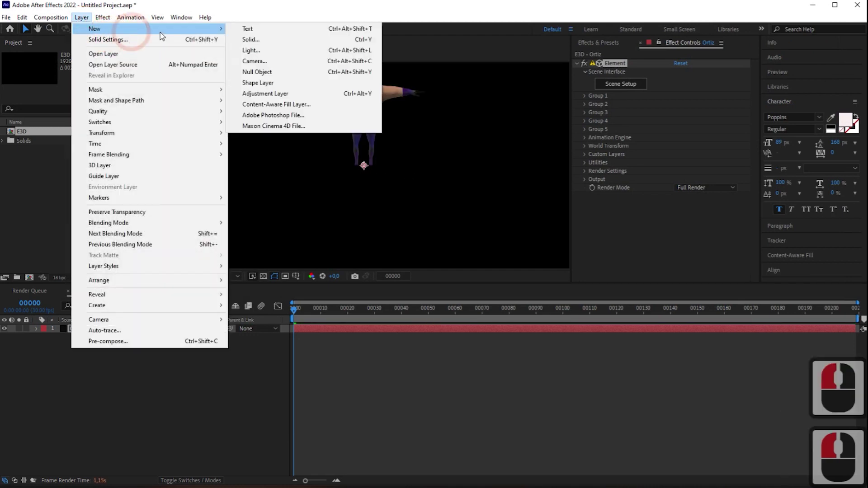
left_click(269, 63)
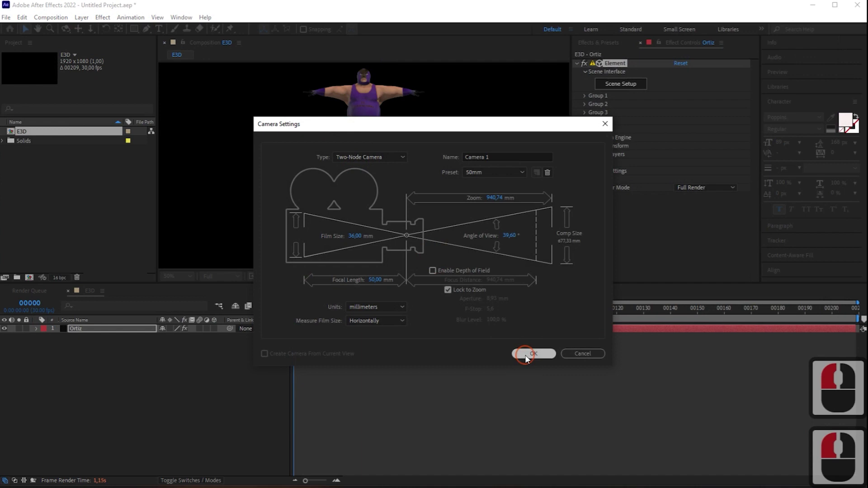
left_click(527, 355)
- Move the camera closer to the Ortiz figure, turn it slightly, and play the animation
key("c")
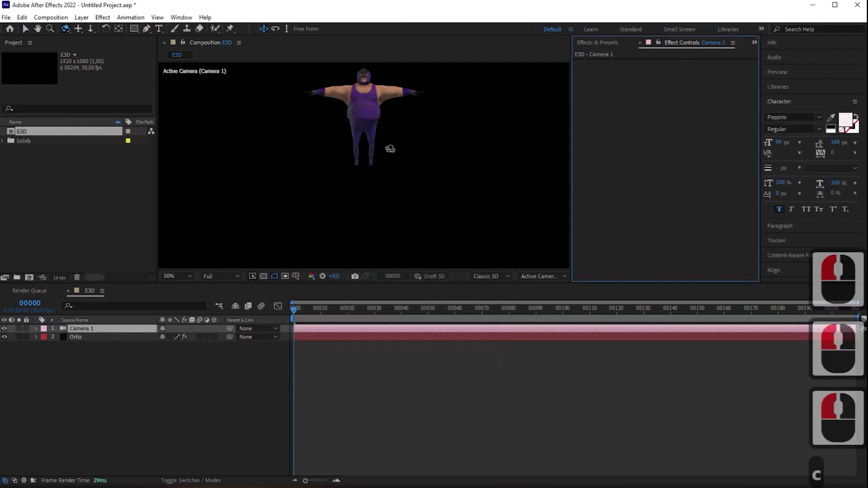
key("c")
left_click_drag(390, 149, 387, 79)
key("c")
key("c")
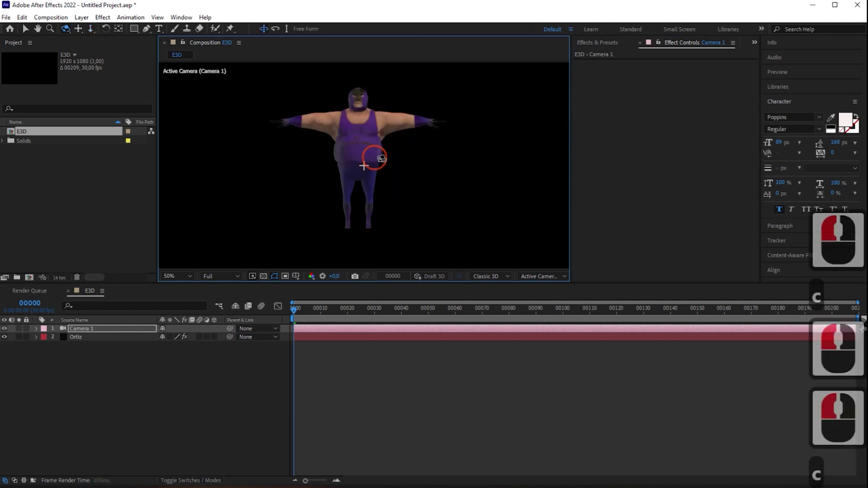
left_click_drag(382, 158, 407, 161)
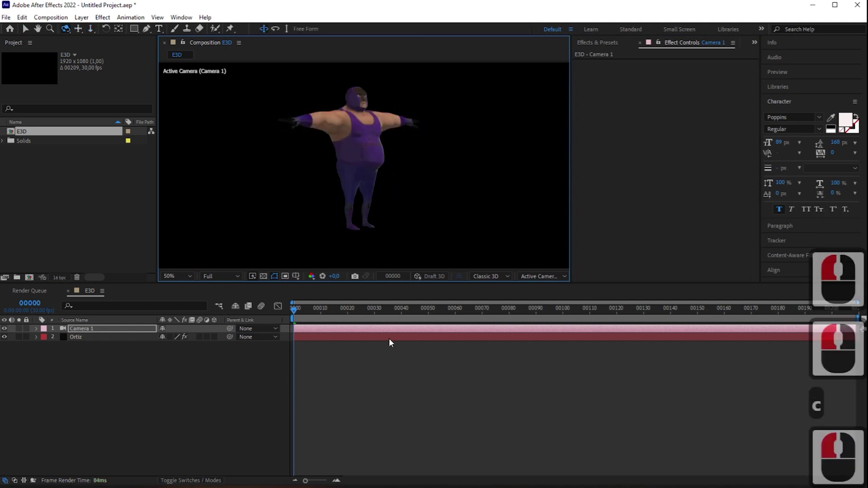
left_click(269, 309)
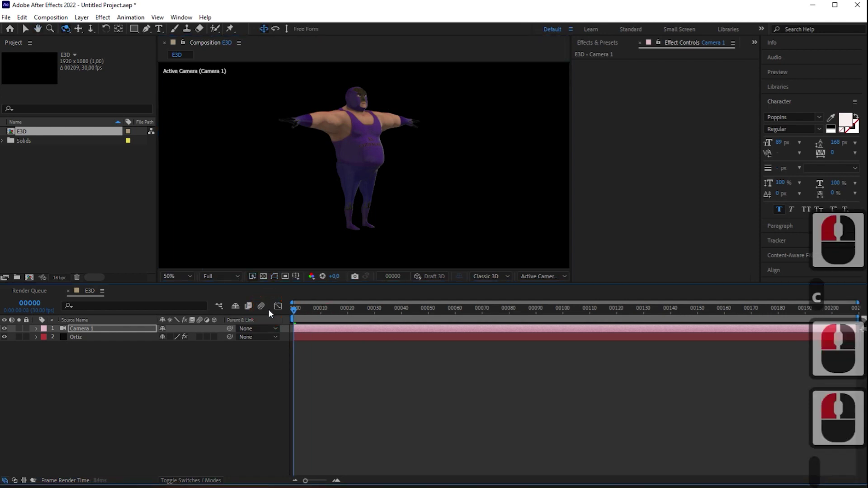
key("space")
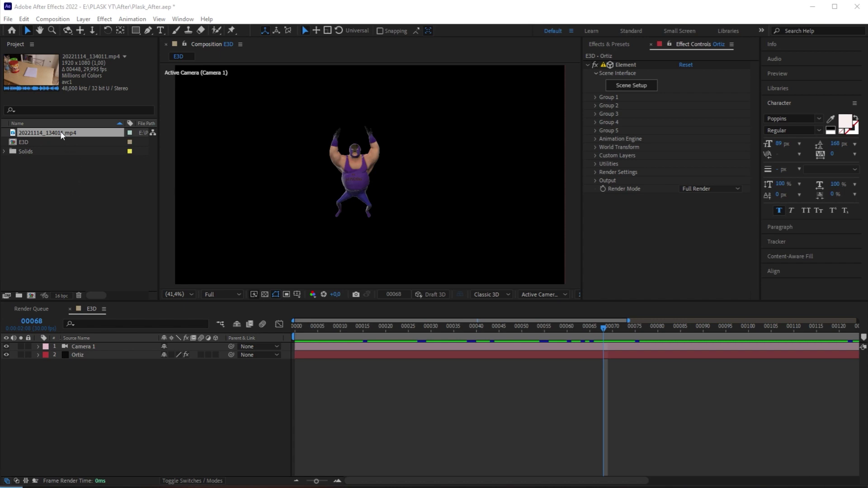
- Add 20221114_134011.mp4 to the E3D timeline with its audio muted
left_click_drag(62, 136, 31, 371)
left_click(22, 365)
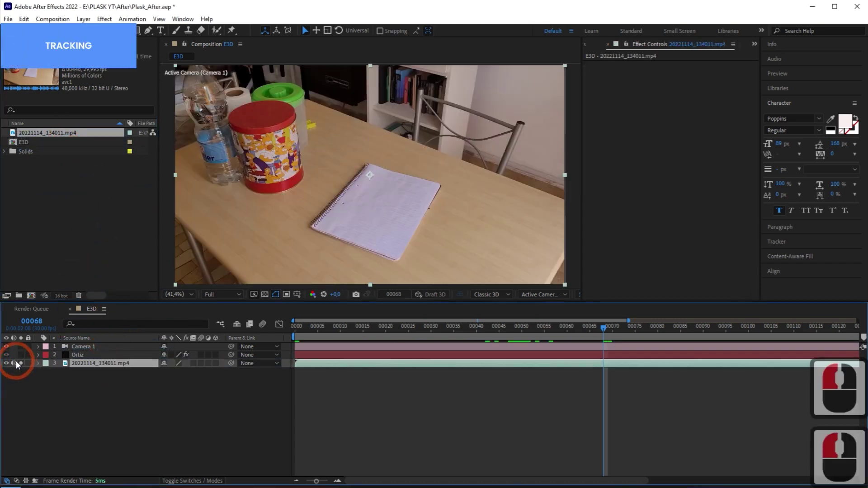
left_click(13, 363)
- Review the table footage by playing and scrubbing through to its last frames around 00204
left_click_drag(382, 325, 747, 329)
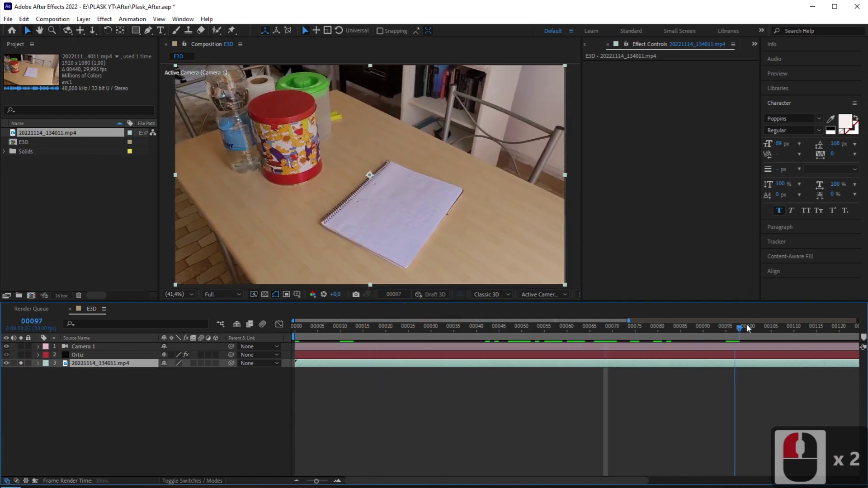
key("space")
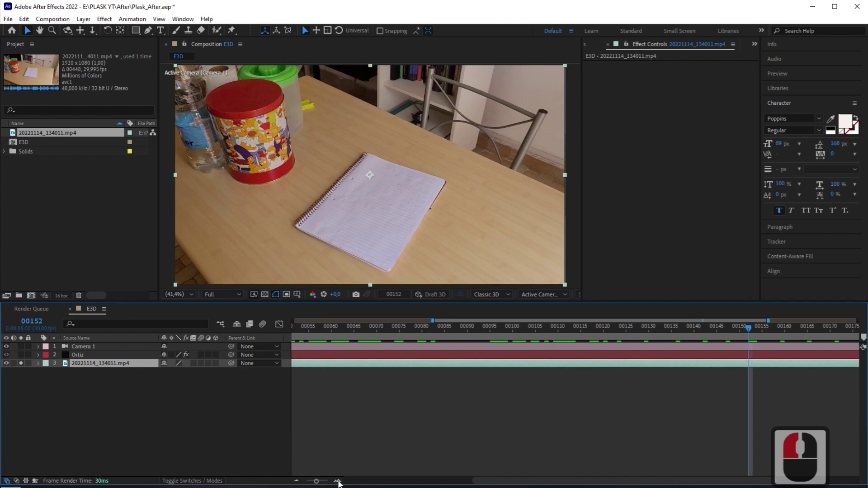
scroll(692, 374, "right", 5)
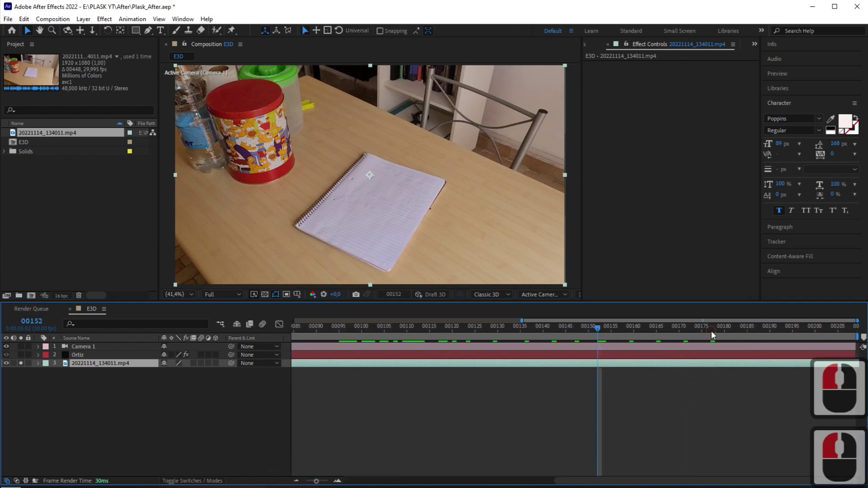
left_click_drag(712, 335, 289, 333)
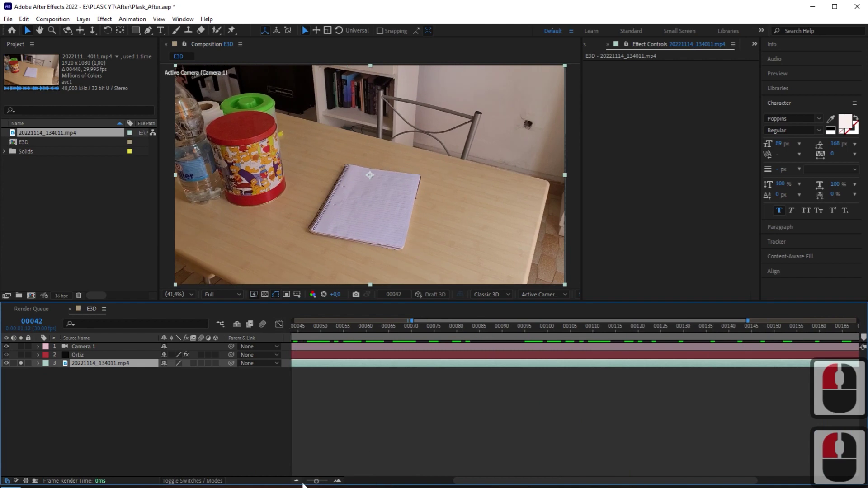
mouse_move(302, 484)
left_mouse_down()
mouse_move(311, 479)
mouse_move(281, 476)
mouse_move(290, 476)
left_mouse_up()
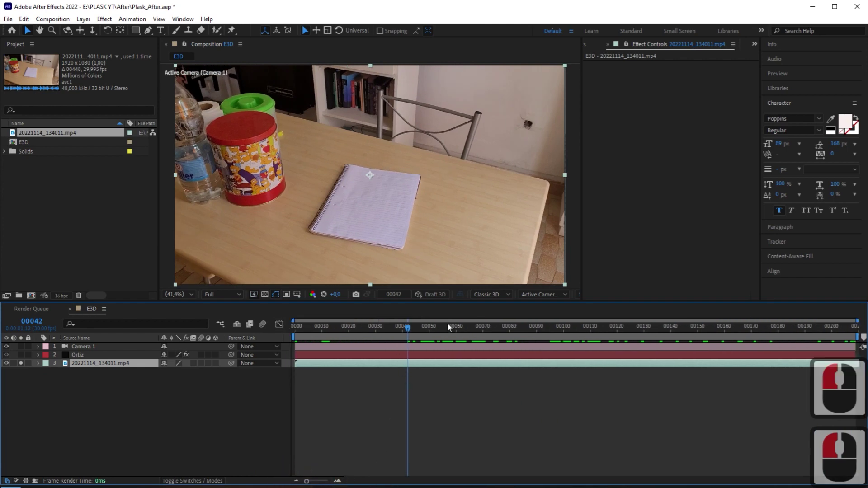
left_click_drag(449, 327, 842, 329)
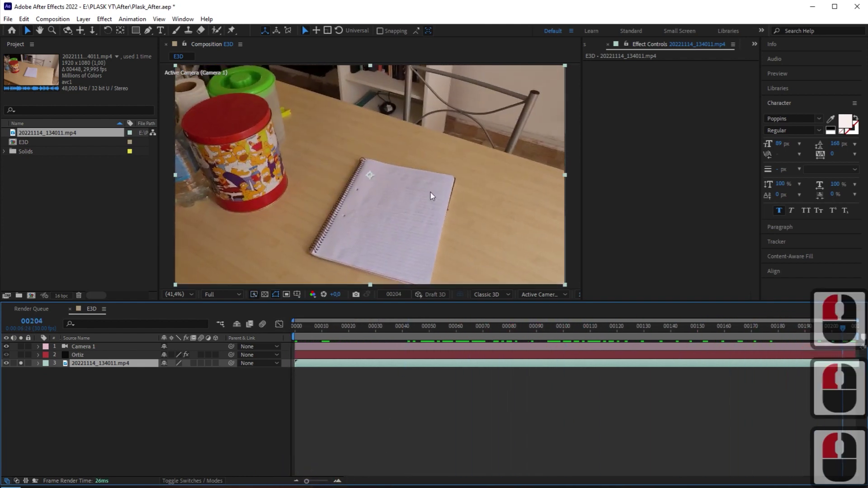
- Camera-track the footage with Detailed Analysis on, then check the solve at frame 49
left_click(133, 19)
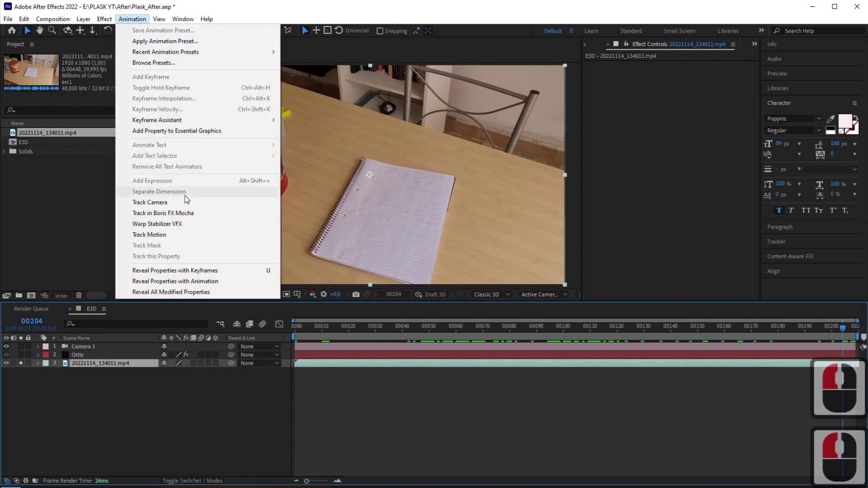
left_click(174, 204)
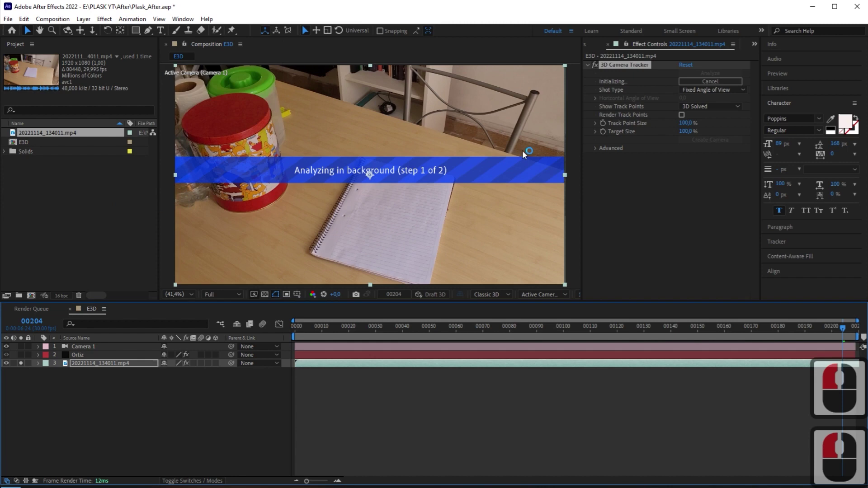
left_click(597, 149)
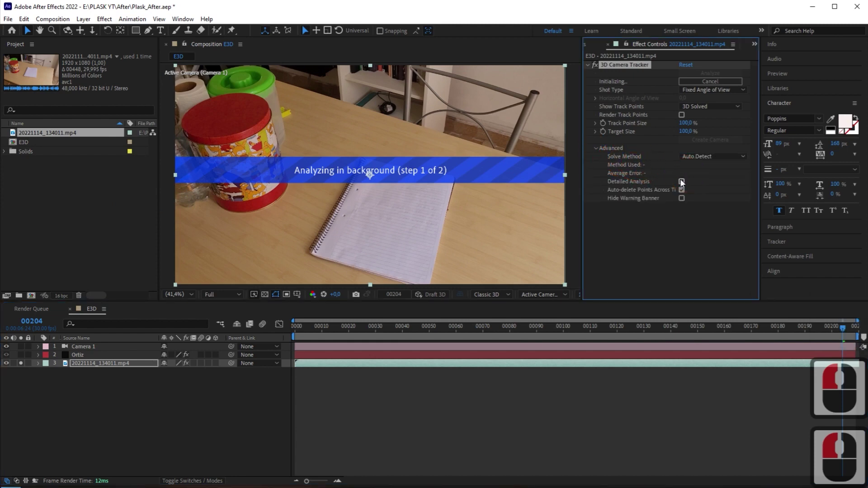
left_click(682, 182)
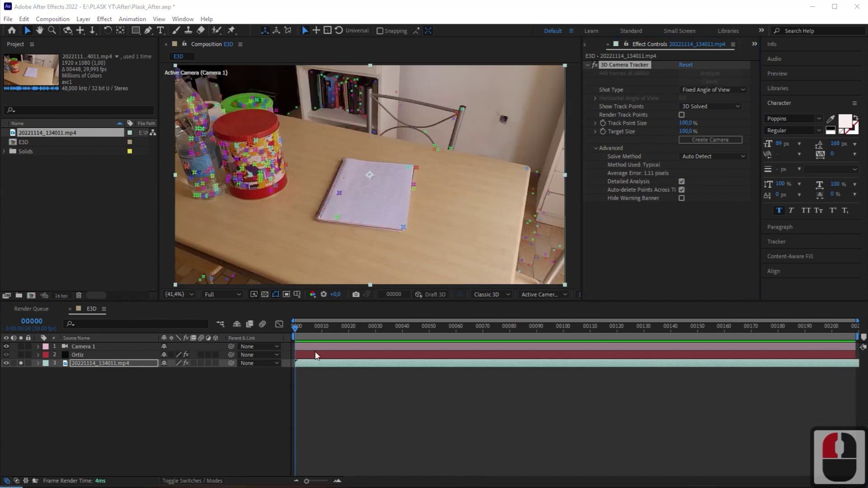
left_click_drag(329, 332, 441, 304)
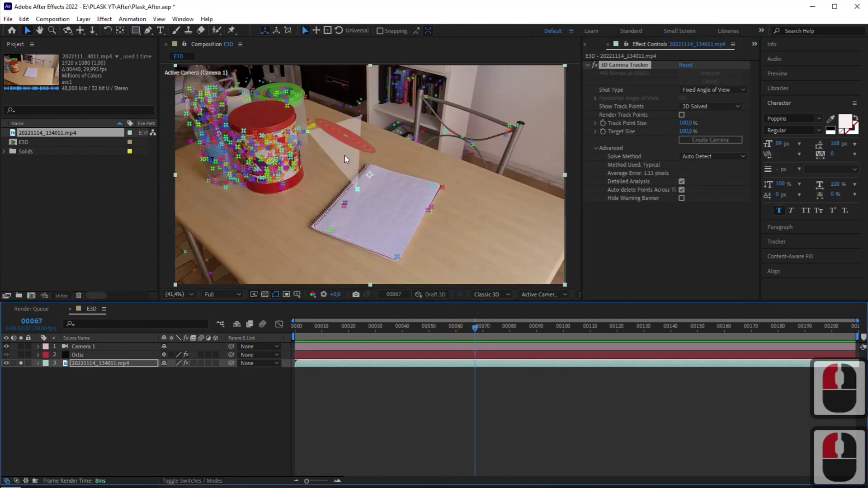
left_click(424, 329)
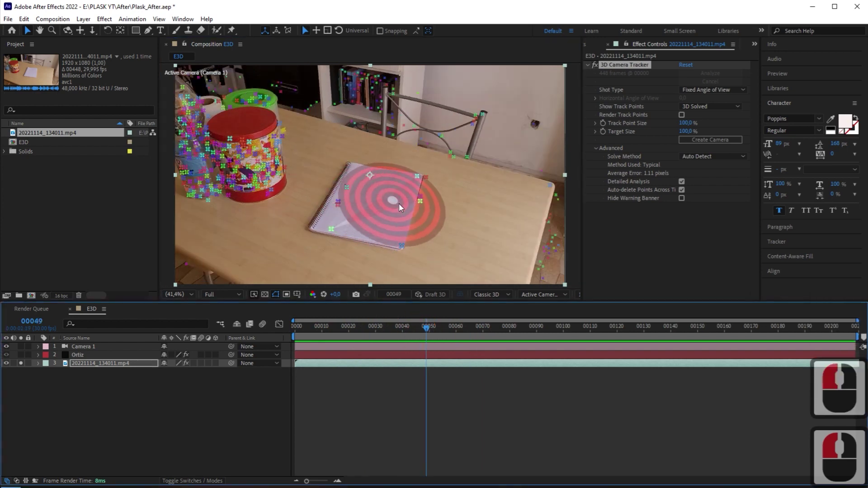
- Create a solid and camera from three notebook track points, then preview from the first frame
left_click(407, 215)
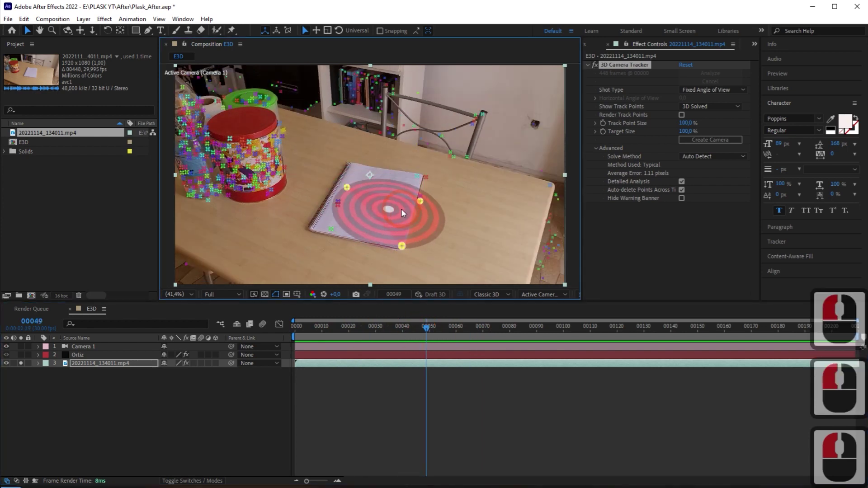
right_click(391, 209)
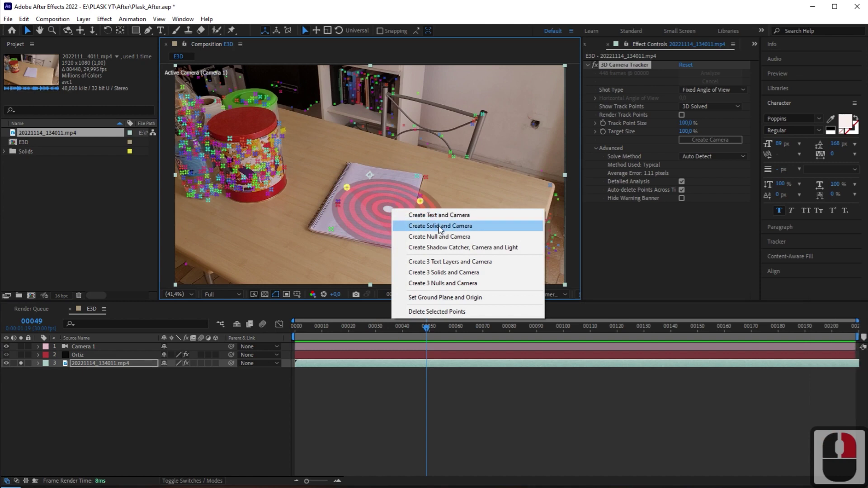
left_click(439, 226)
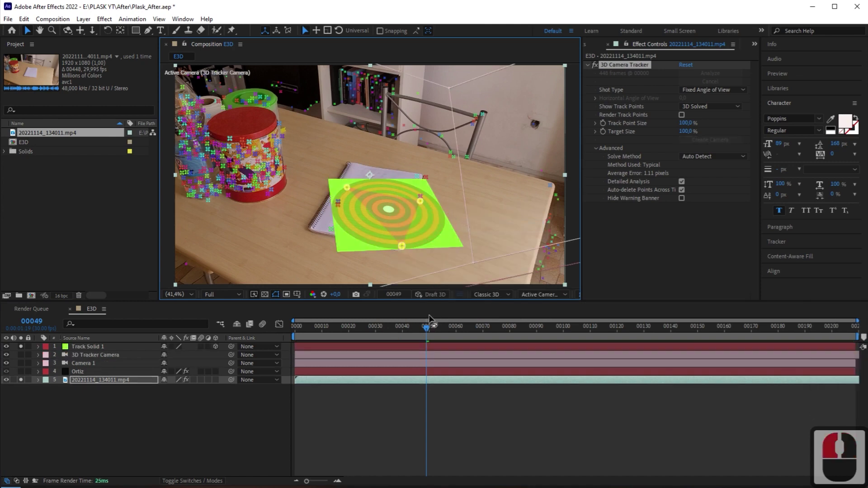
left_click_drag(429, 319, 281, 325)
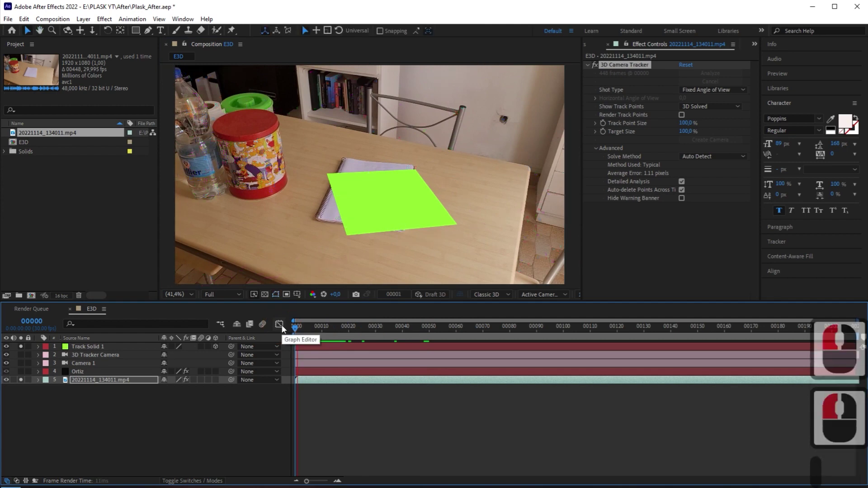
key("space")
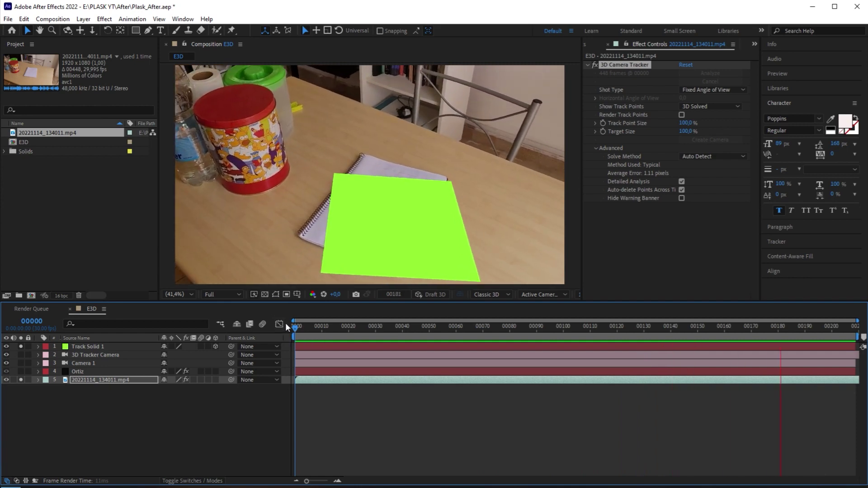
- Rename the Track Solid 1 layer to Ground
double_click(96, 347)
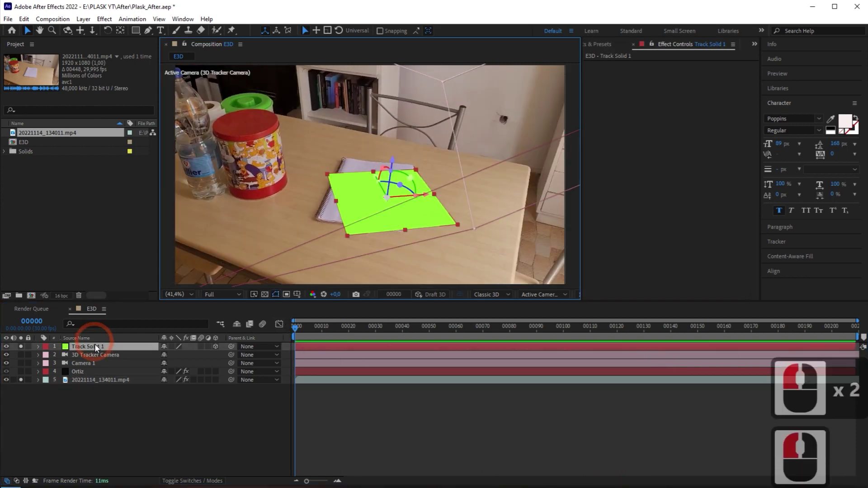
right_click(96, 348)
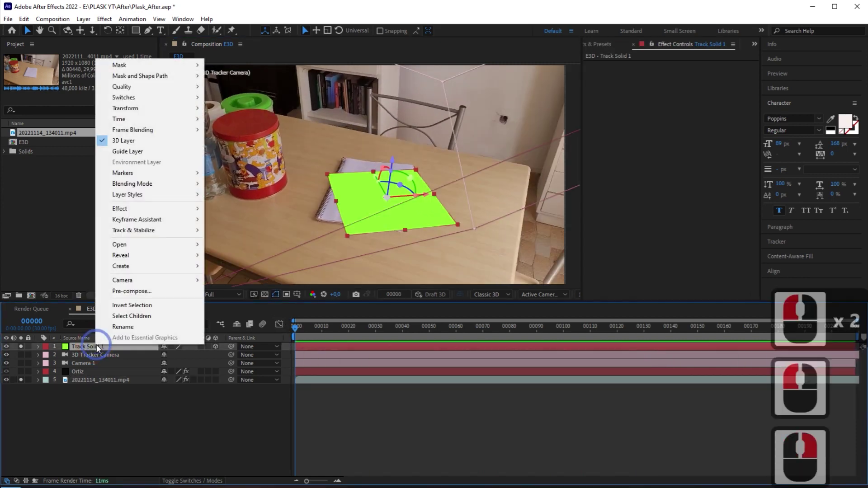
left_click(130, 327)
type("G")
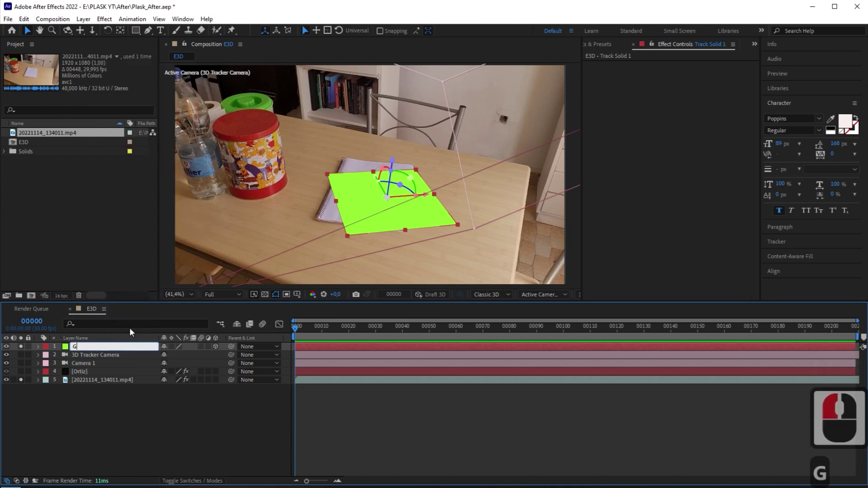
type("round")
key("Return")
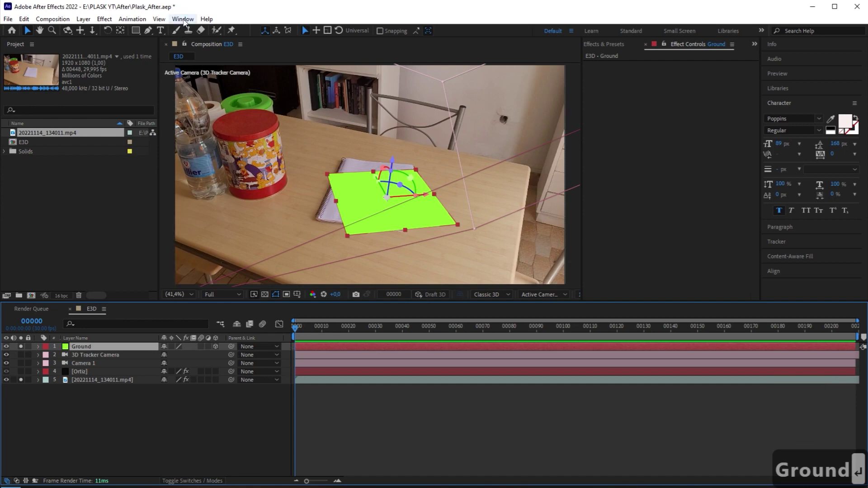
- Run the Normalize Trail script and normalize the track, adding an Original Base layer
left_click(183, 19)
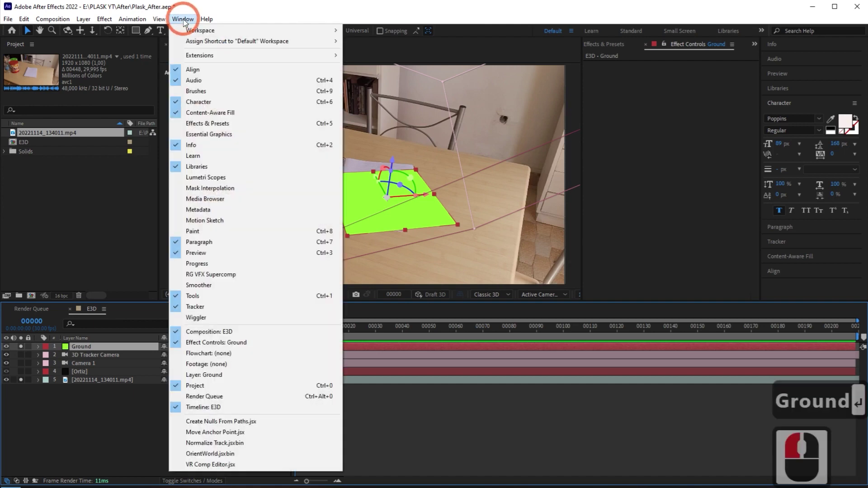
left_click(225, 444)
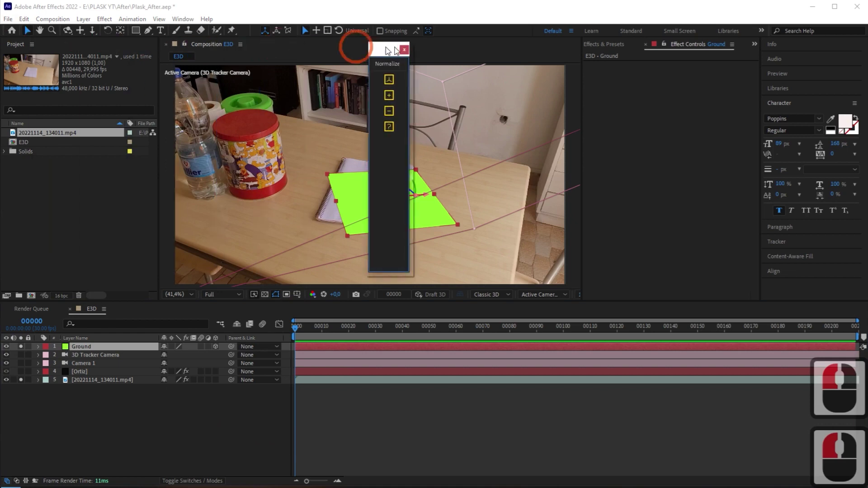
left_click_drag(351, 39, 650, 44)
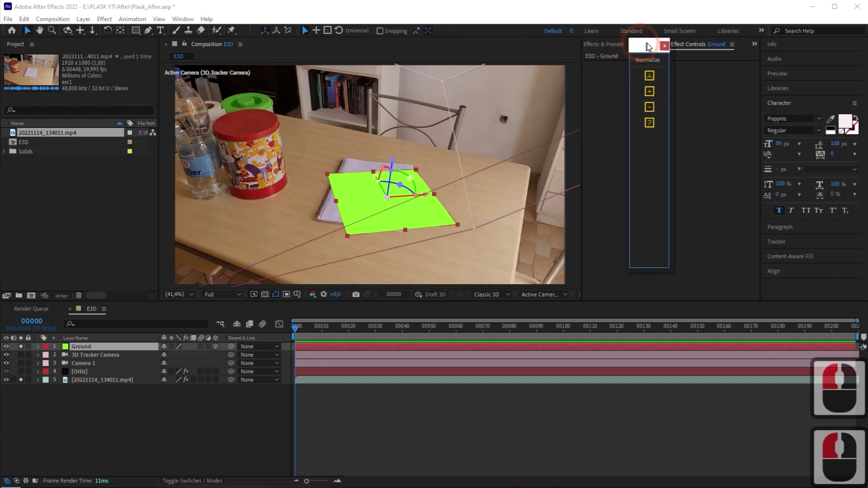
left_click(658, 77)
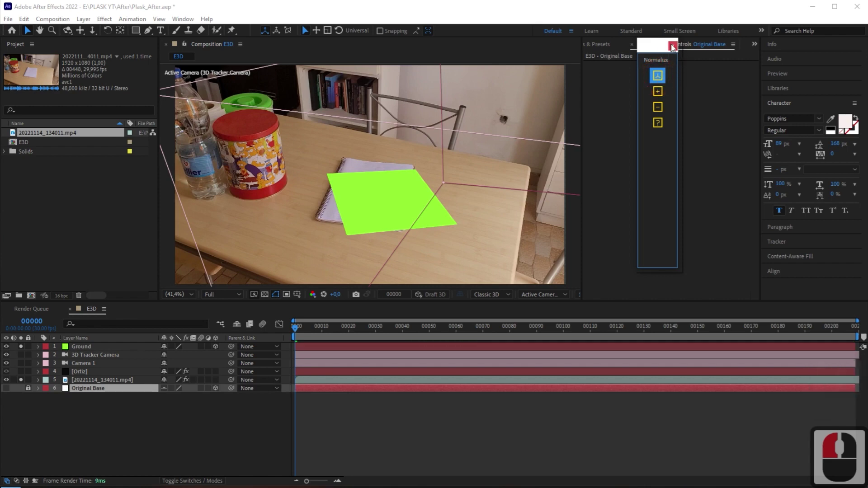
- Close the Normalize panel and preview the composition from frame 14
left_click(672, 47)
left_click(335, 331)
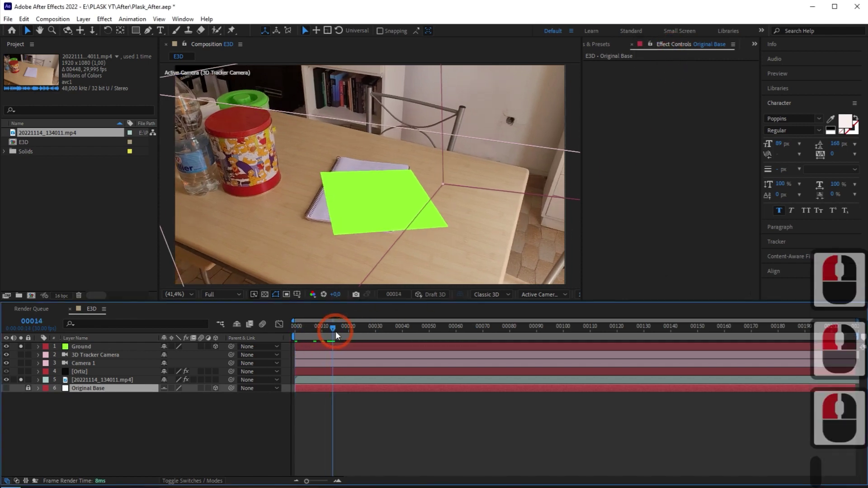
key("space")
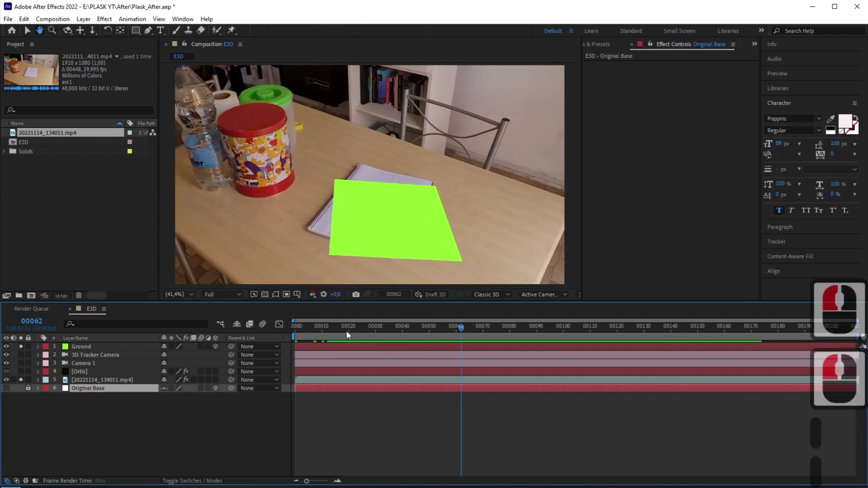
left_click(297, 328)
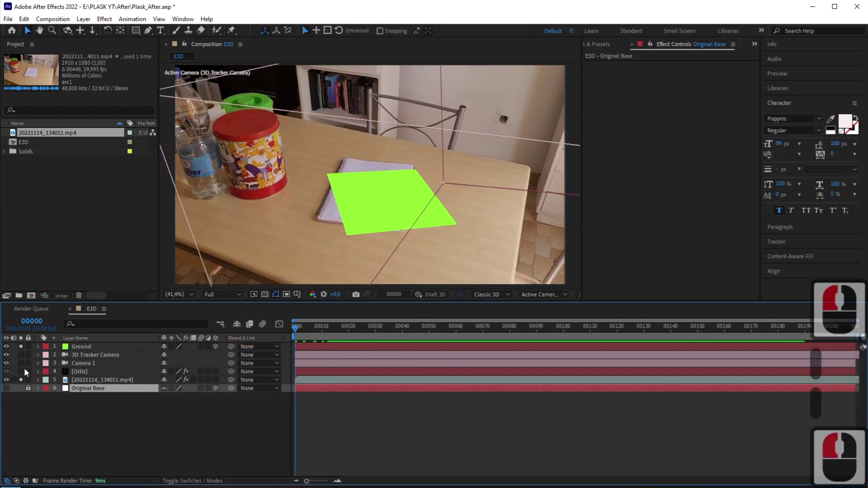
- Solo the Ortiz and footage layers and hide the green Ground plane
left_click_drag(21, 380, 21, 371)
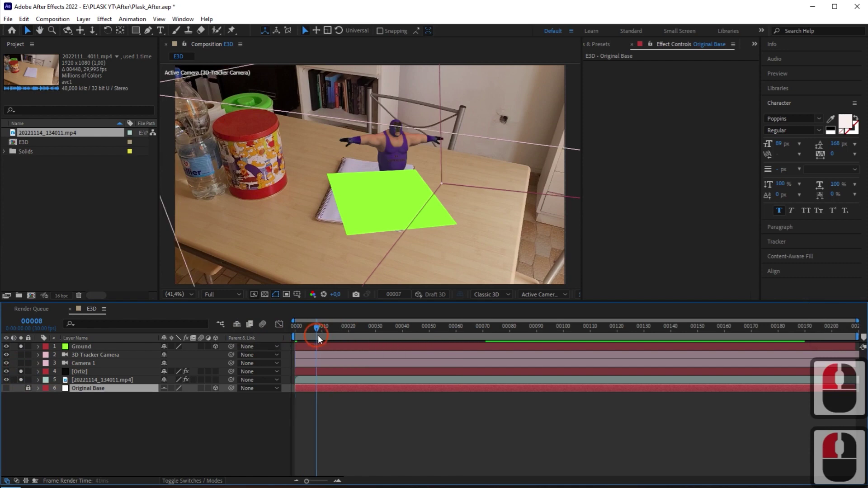
left_click(335, 328)
left_click(8, 347)
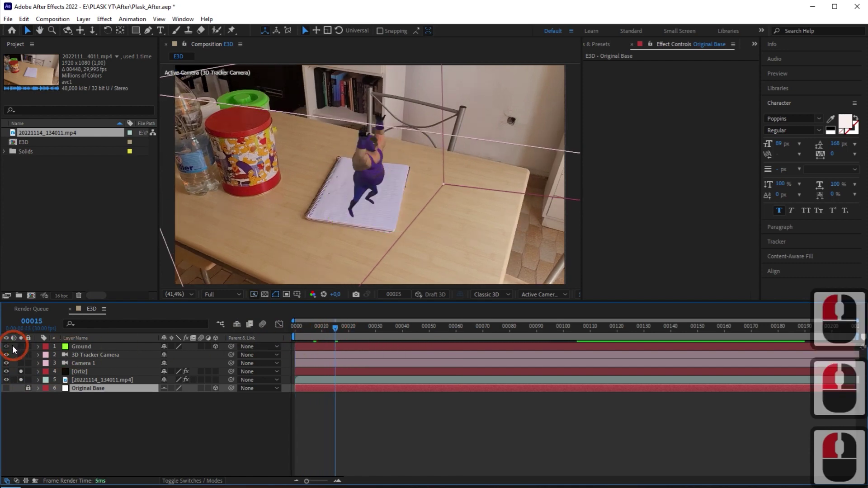
double_click(115, 347)
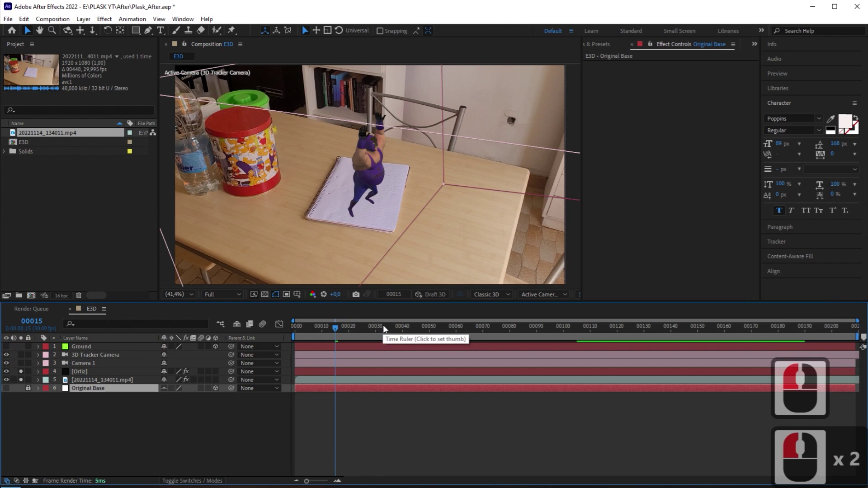
- Scrub and play the preview from the first frame to check Ortiz on the notebook
left_click_drag(382, 328, 320, 330)
left_click(295, 326)
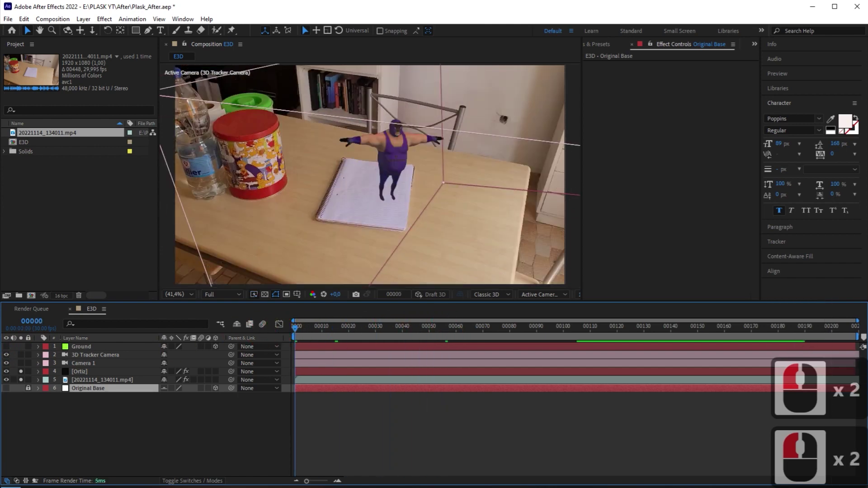
key("space")
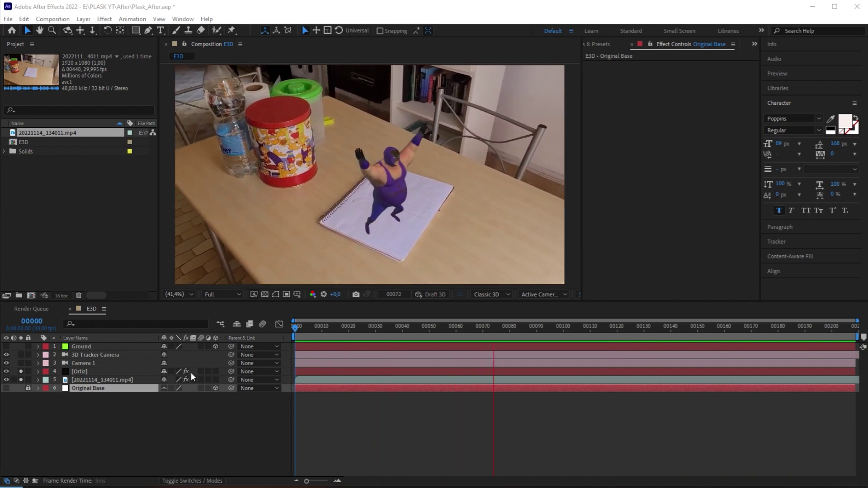
left_click(53, 175)
- Conform the 20221114_134011.mp4 footage to 30 fps in Interpret Footage
right_click(62, 138)
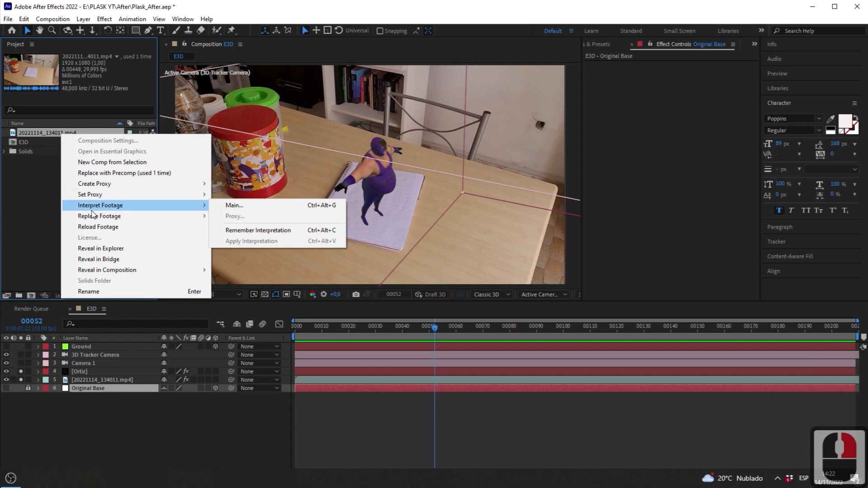
left_click(262, 206)
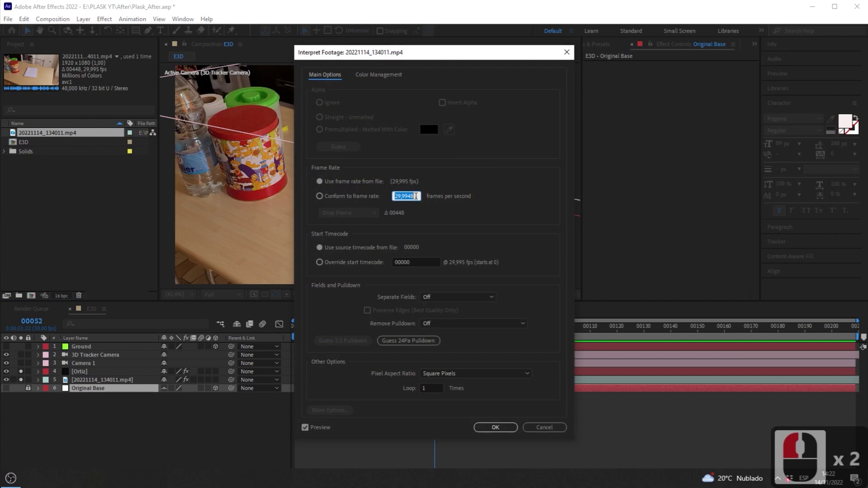
left_click(194, 244)
type("30")
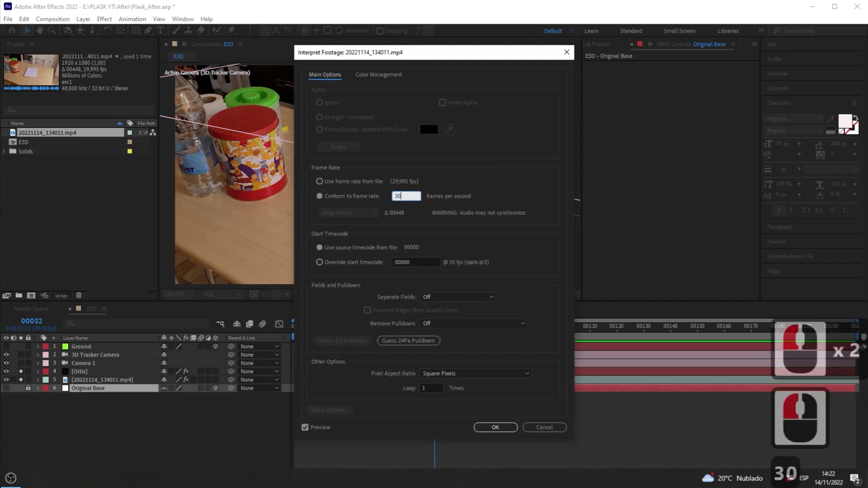
key("Return")
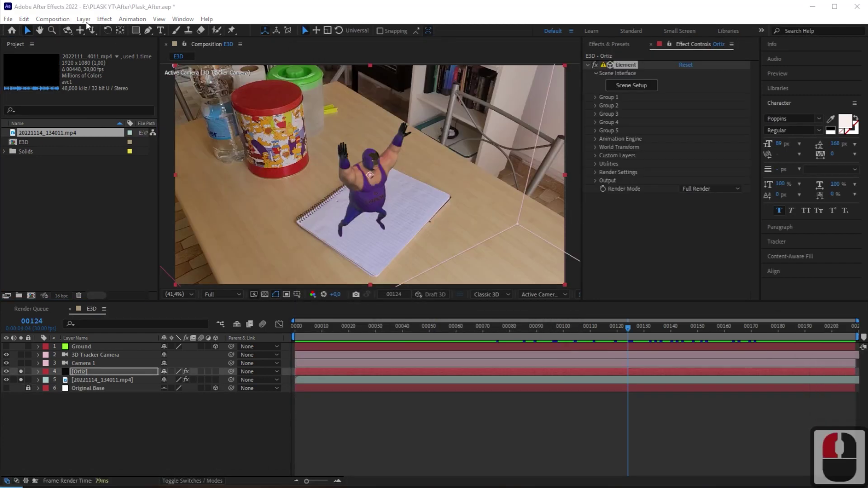
- Add a shadow-casting Parallel Light 1 layer to the E3D composition
left_click(83, 19)
left_click(97, 30)
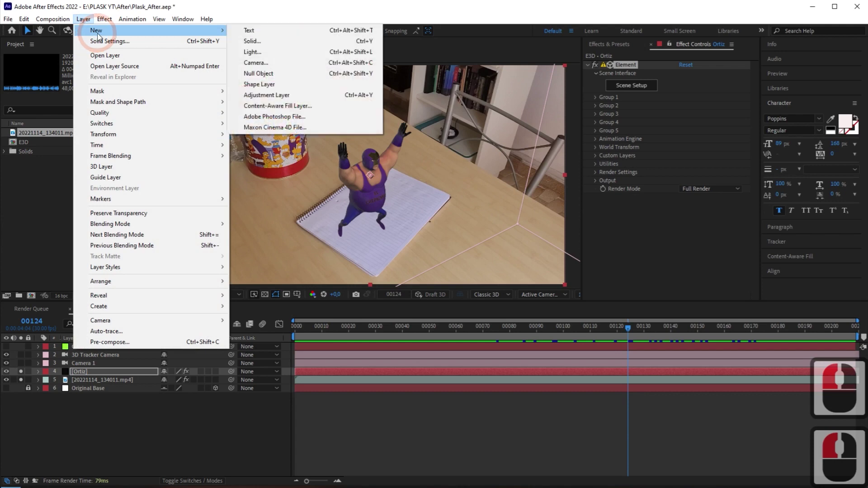
left_click(285, 51)
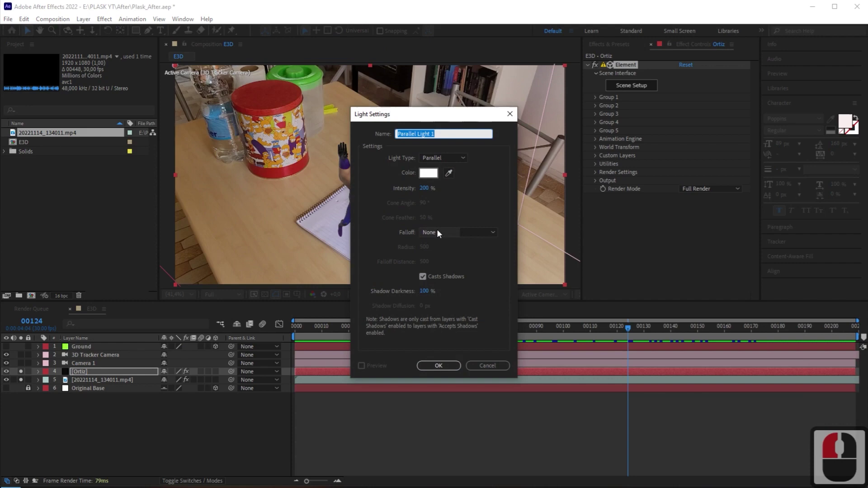
left_click(439, 369)
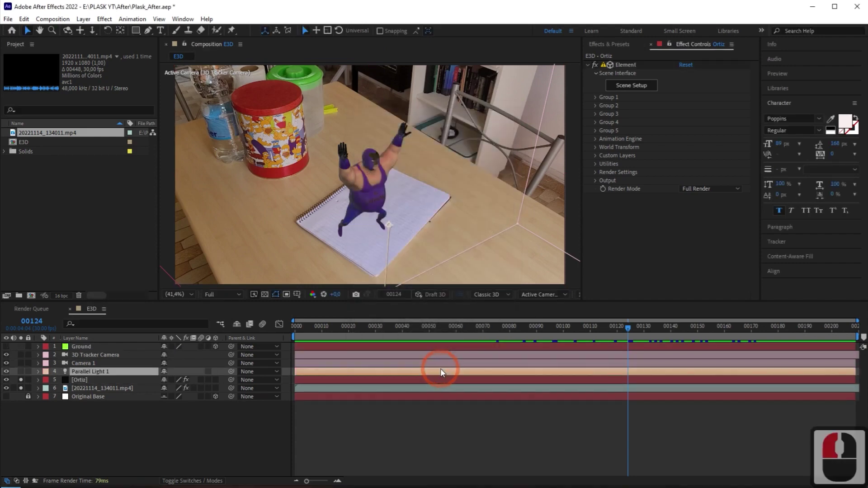
- Select Parallel Light 1 in the viewer and drag it up and to the right
scroll(349, 196, "up", 2)
scroll(349, 196, "down", 11)
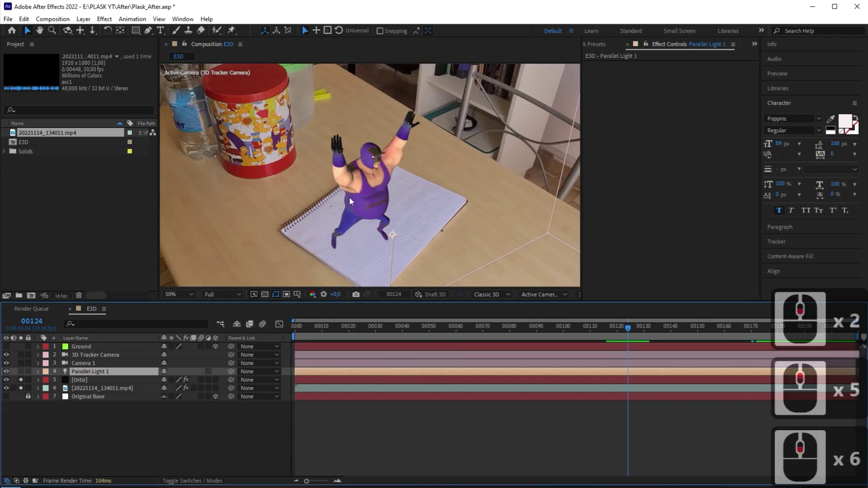
scroll(387, 161, "down", 1)
scroll(373, 250, "down", 1)
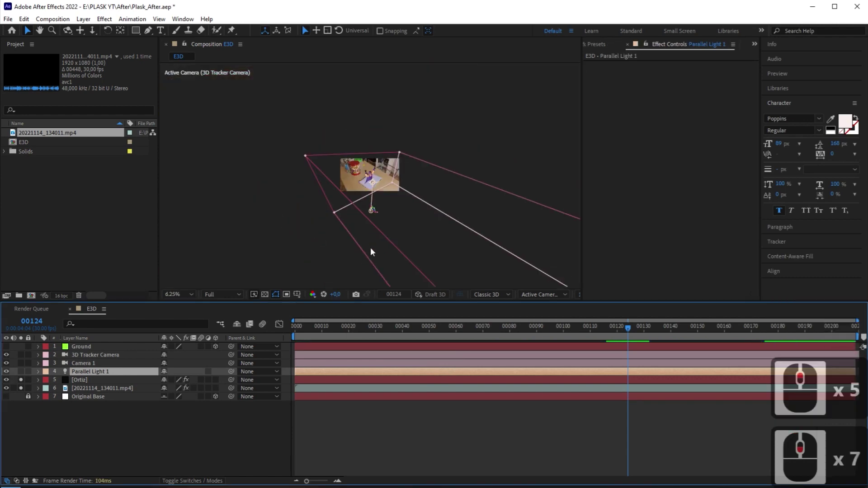
scroll(372, 222, "down", 2)
scroll(375, 215, "up", 1)
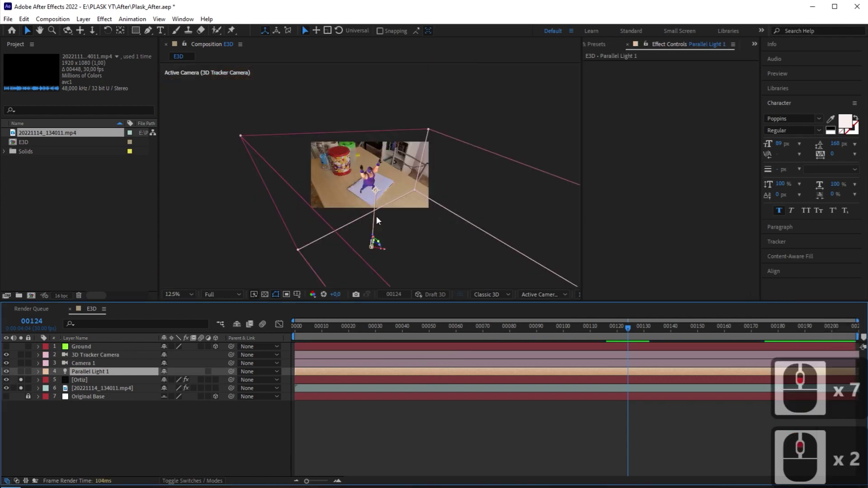
left_click(382, 192)
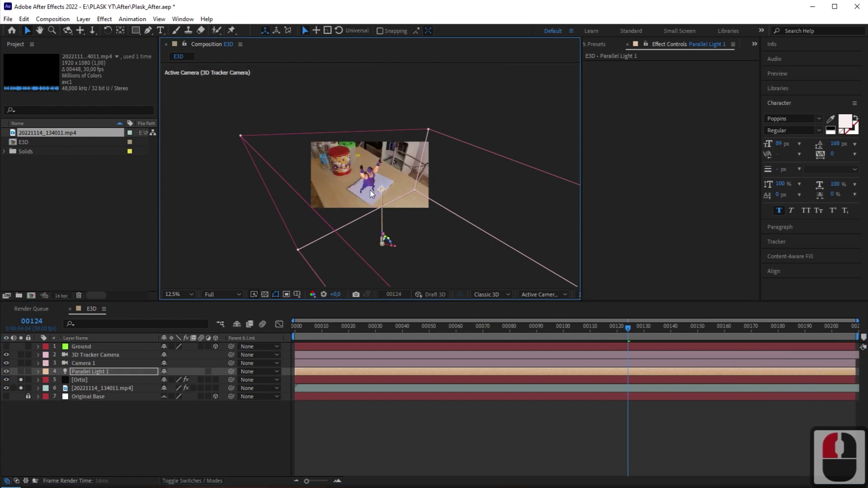
left_click(373, 195)
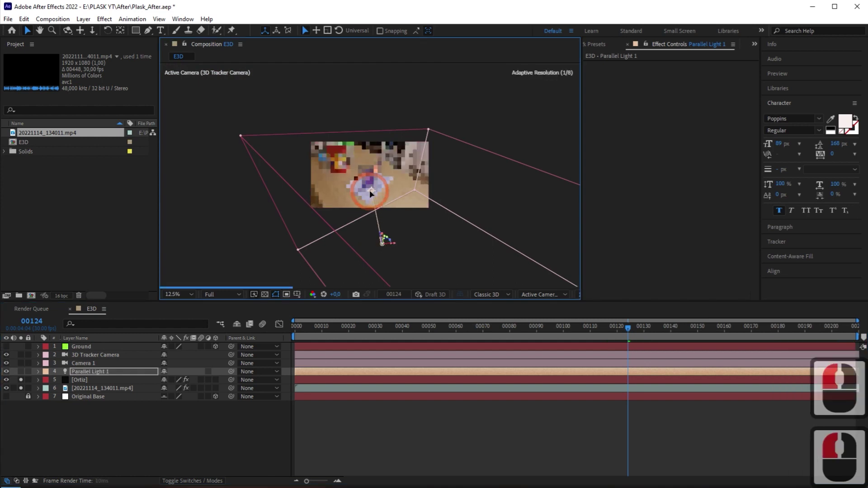
left_click(384, 237)
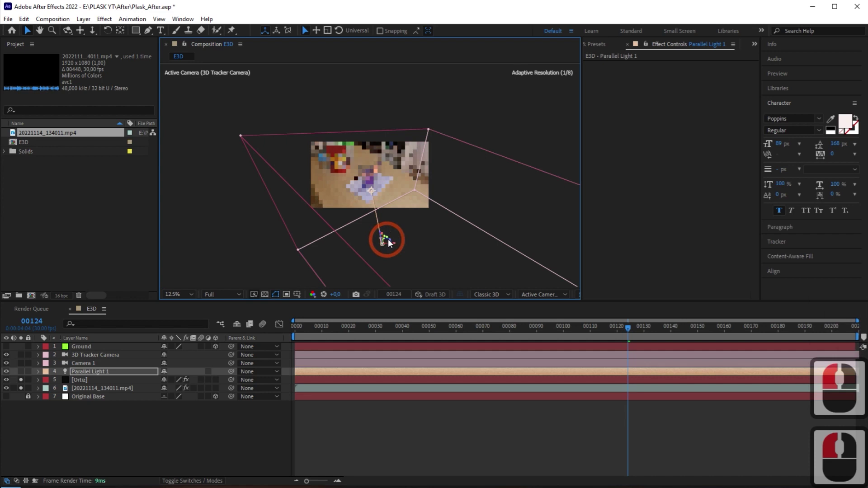
mouse_move(390, 243)
left_mouse_down()
mouse_move(402, 233)
mouse_move(399, 240)
left_mouse_up()
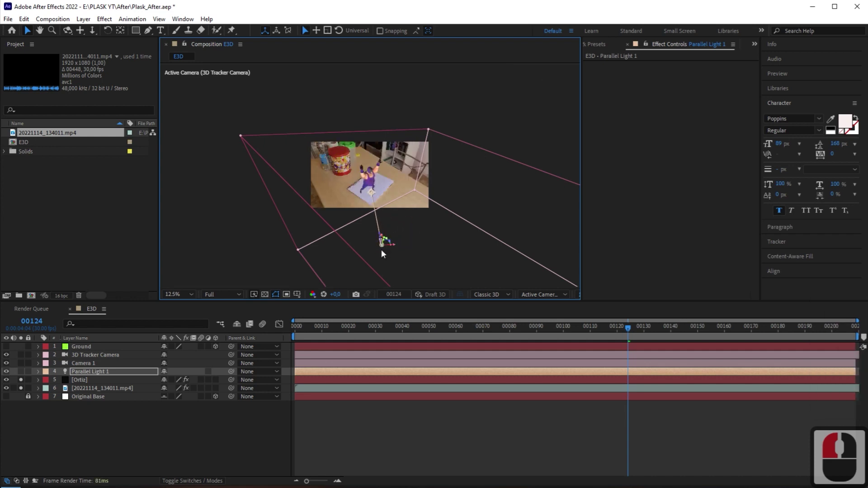
left_click_drag(387, 252, 406, 233)
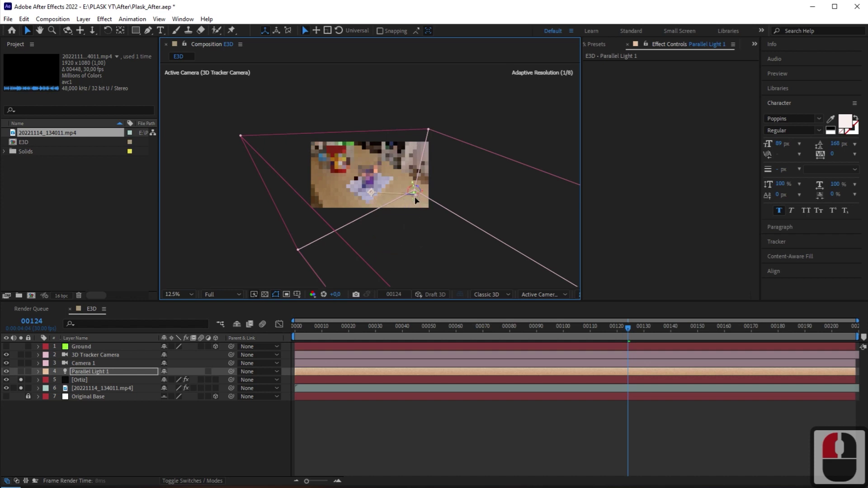
left_click_drag(420, 195, 421, 197)
- Set viewer magnification to Fit and move the light left and down across the table
left_click(184, 294)
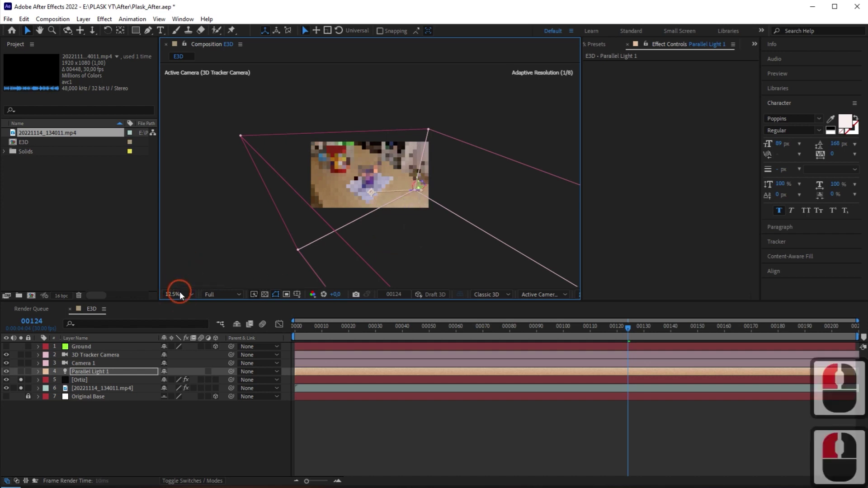
left_click(182, 294)
left_click(192, 294)
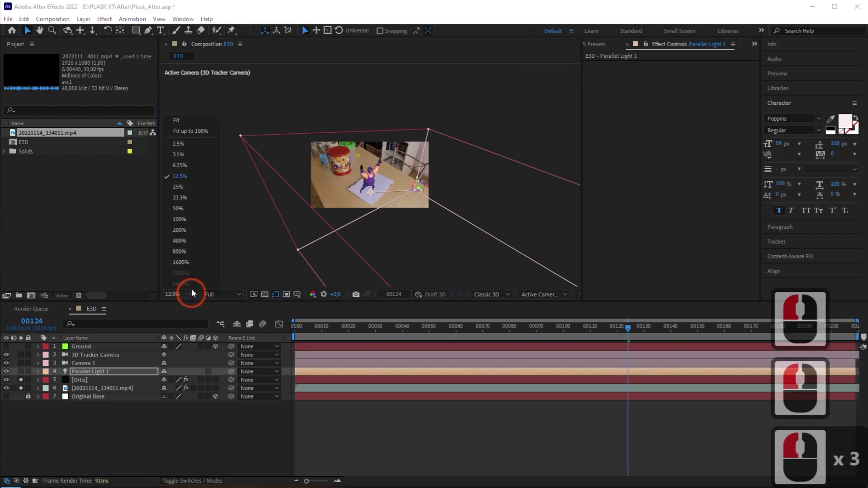
left_click(181, 120)
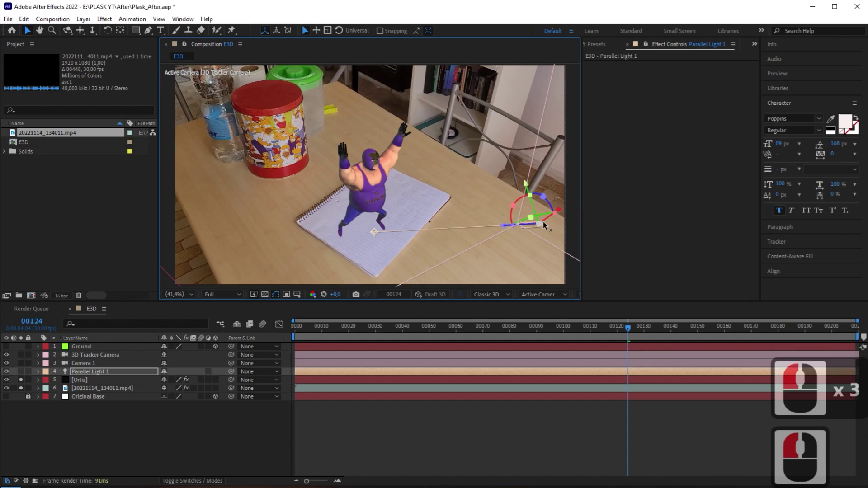
left_click_drag(545, 234, 466, 252)
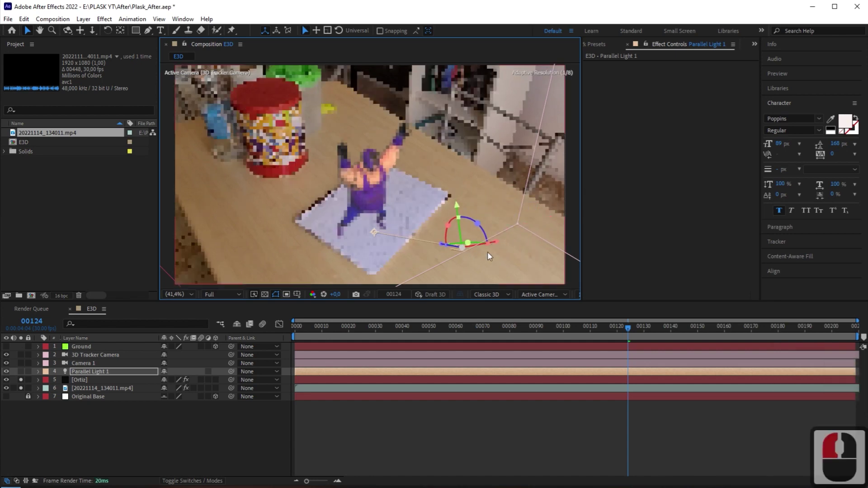
left_click(85, 382)
- Add a plane model in Element Scene Setup and lower it below the character
left_click(636, 89)
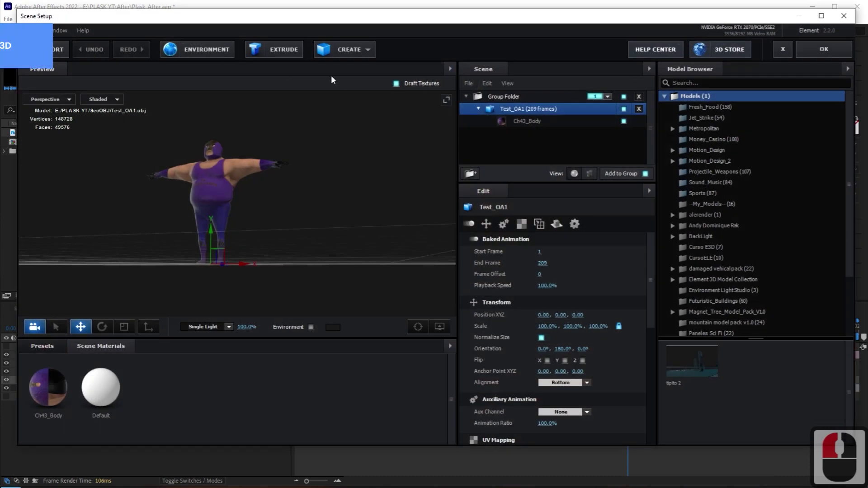
left_click(344, 50)
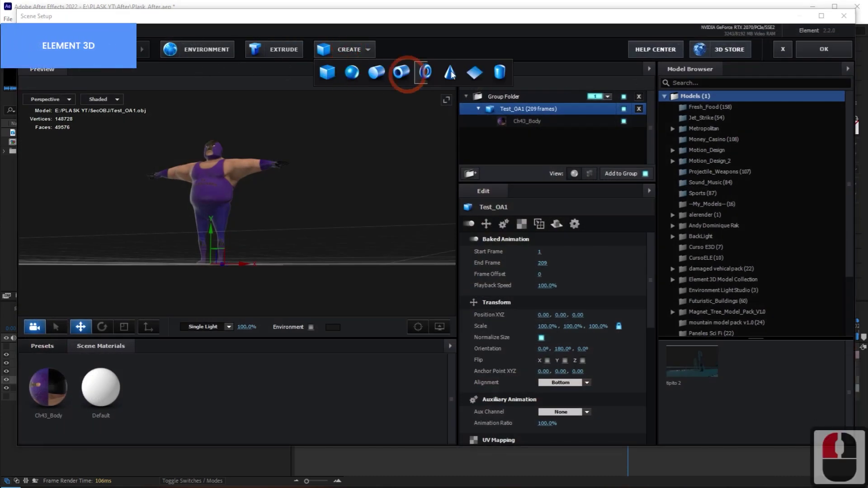
left_click(473, 74)
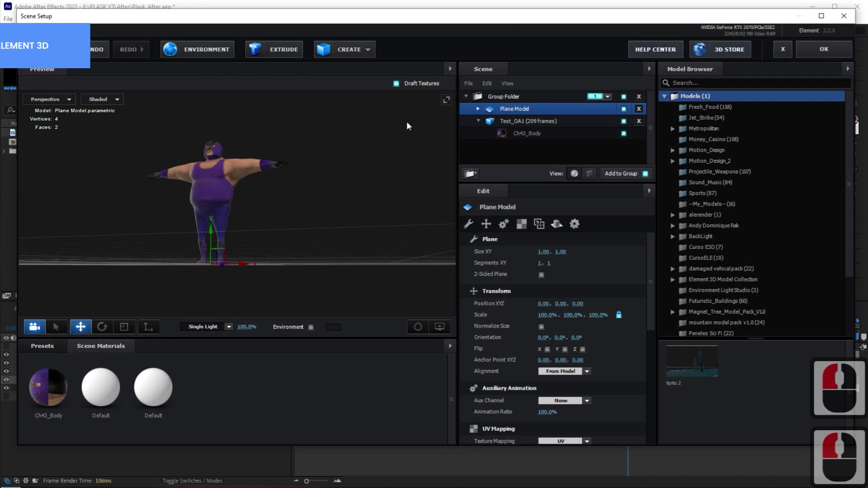
mouse_move(307, 220)
left_mouse_down()
mouse_move(306, 230)
mouse_move(323, 217)
left_mouse_up()
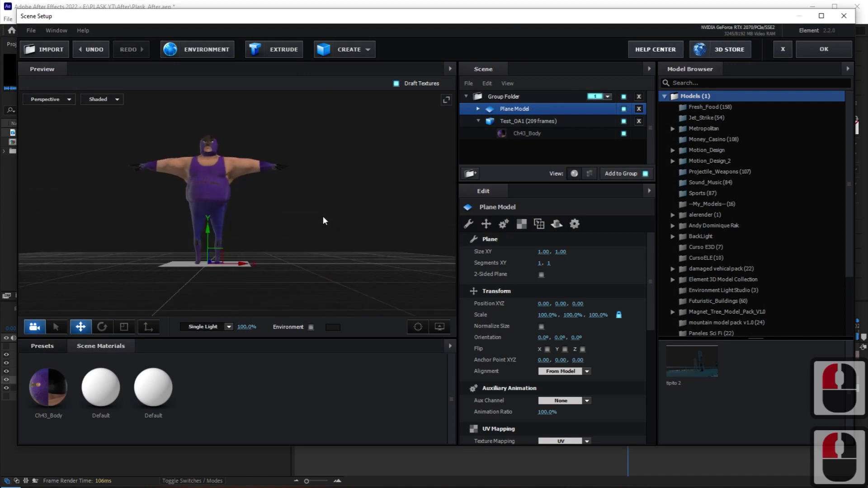
left_click_drag(209, 235, 213, 243)
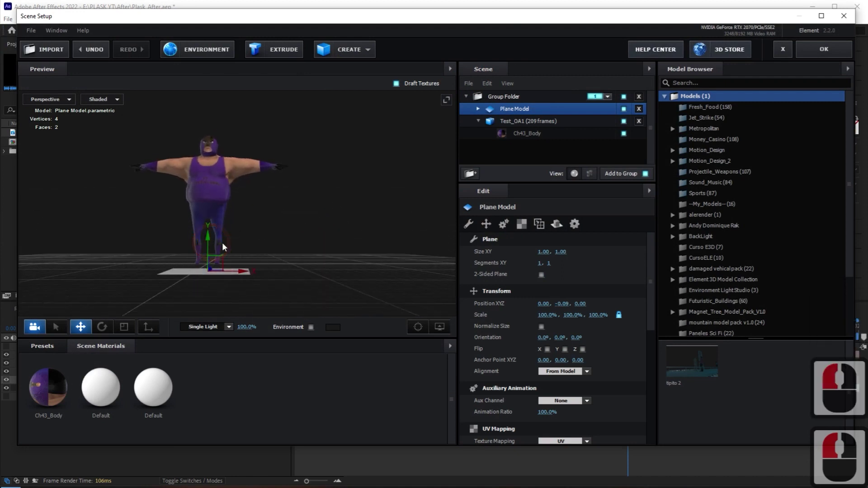
- Set the plane size to 20 × 20 and apply the scene
left_click(547, 252)
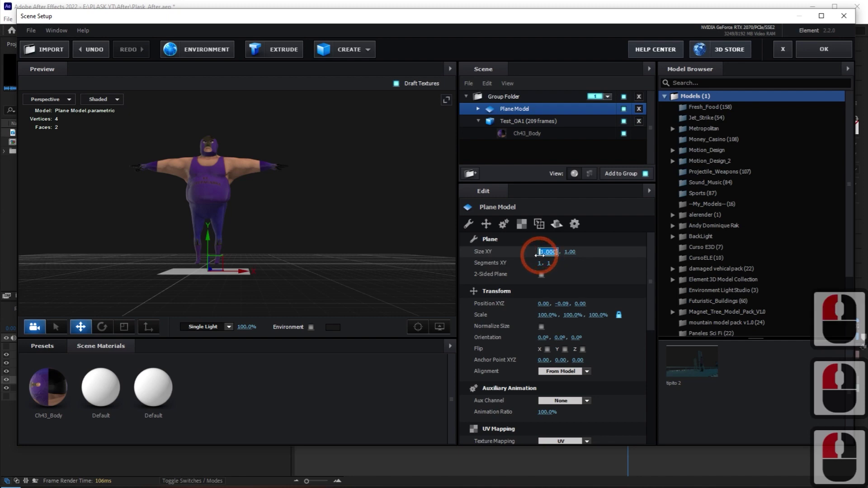
type("2")
left_click(570, 252)
type("20")
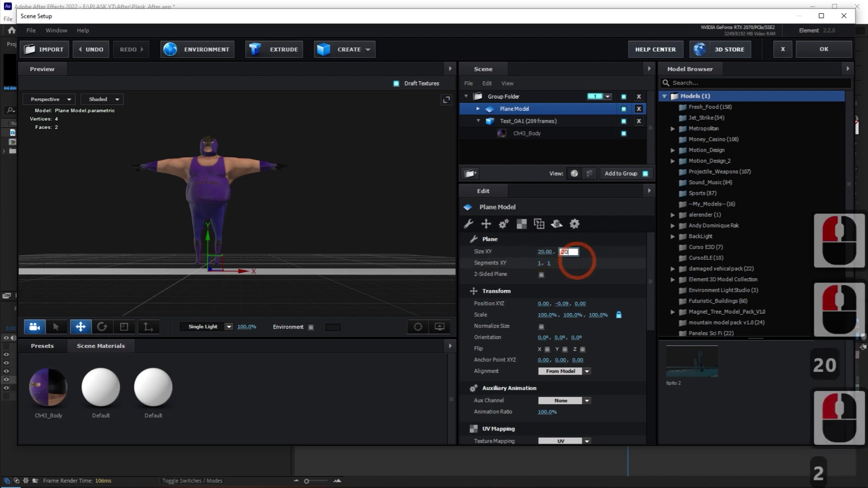
key("Return")
left_click(824, 49)
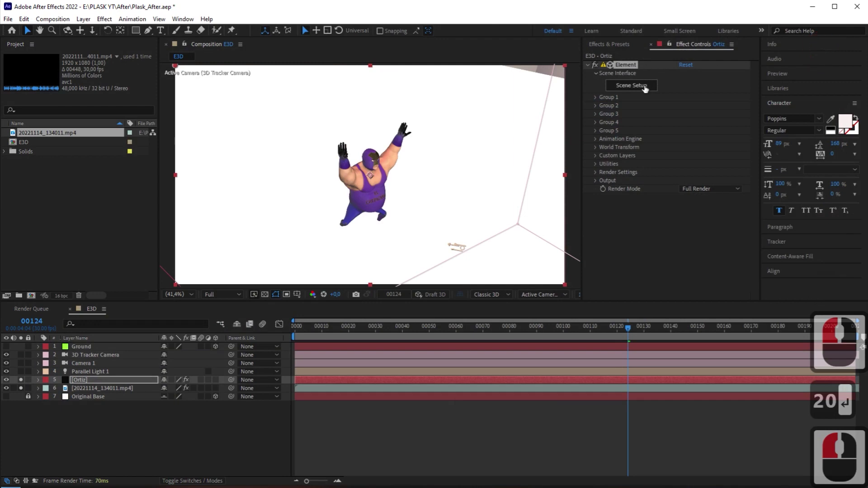
- Lower the plane to Position Y -0.34 in Scene Setup and apply
left_click(645, 86)
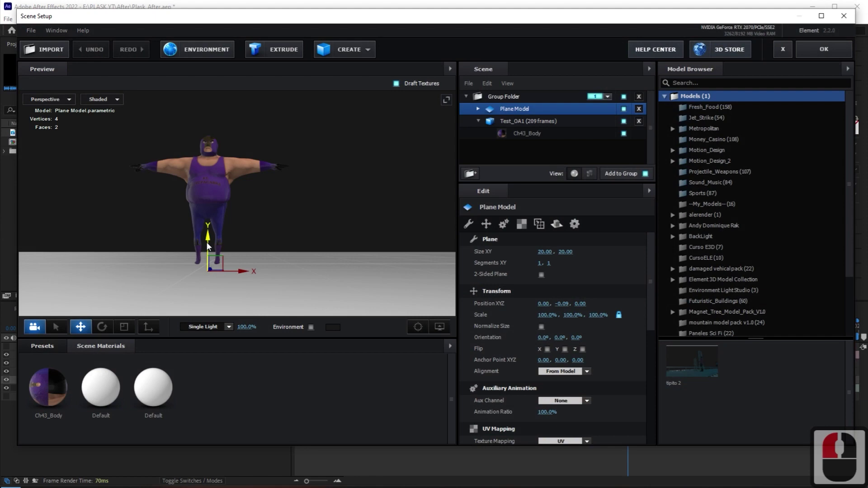
left_click_drag(206, 243, 209, 264)
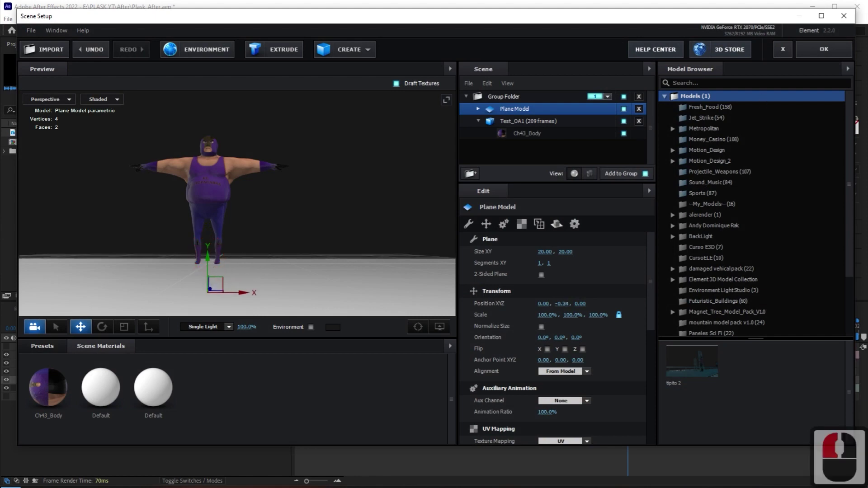
double_click(820, 49)
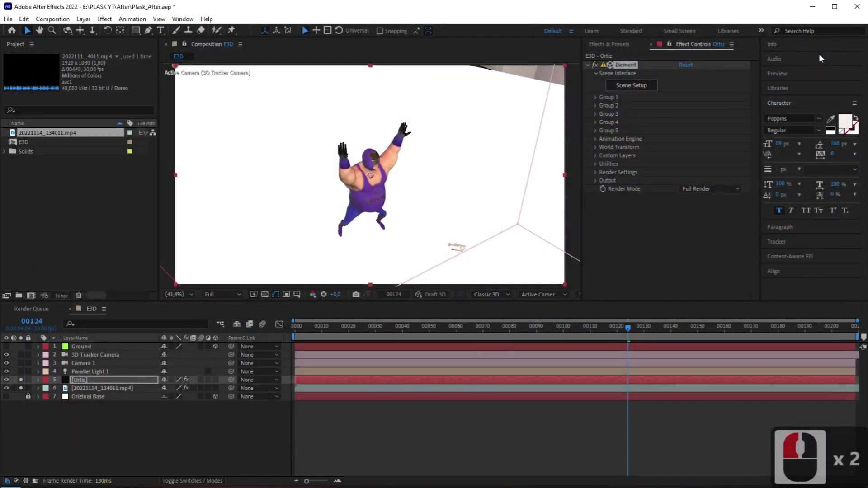
- Enable Use Comp Lights and Shadows in the Ortiz layer's Element Render Settings
left_click(597, 173)
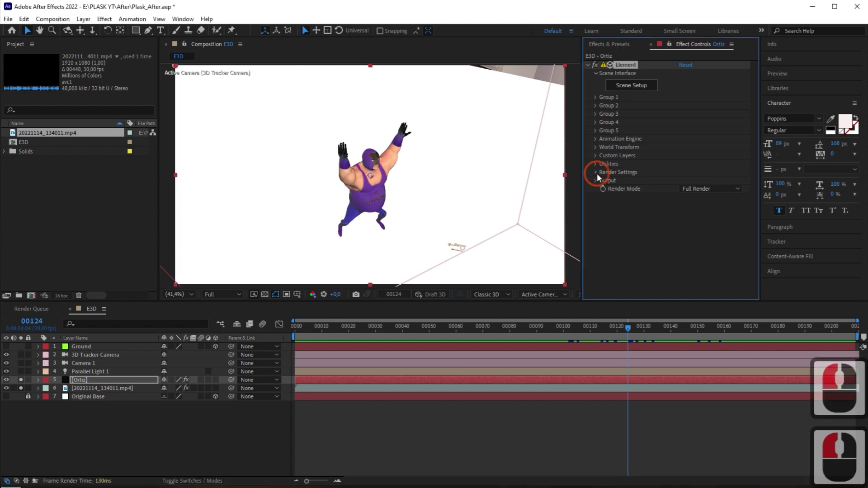
left_click(604, 181)
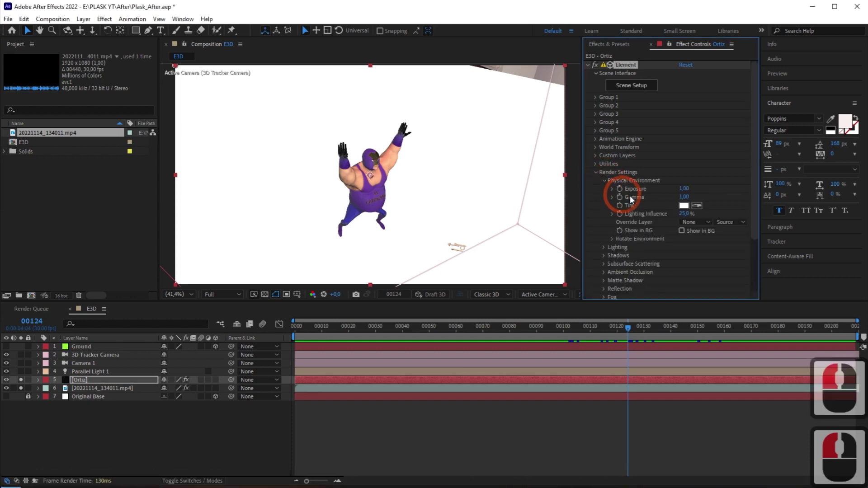
left_click(605, 180)
left_click(603, 189)
left_click(688, 200)
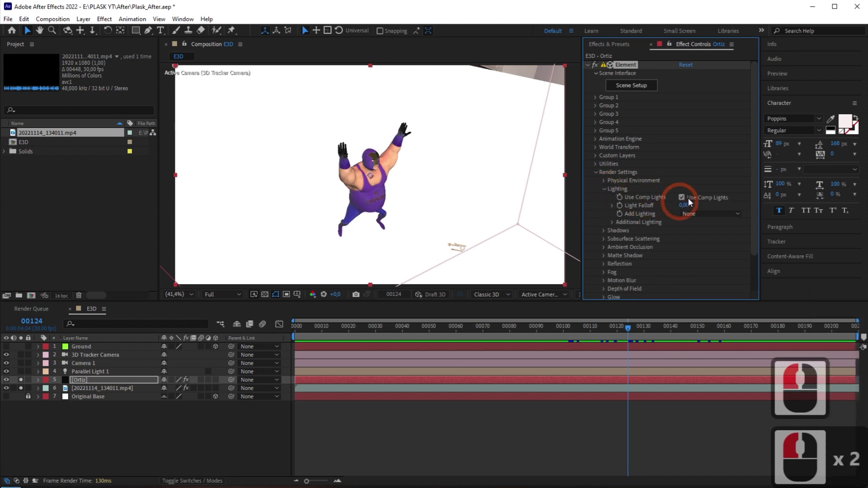
left_click(604, 188)
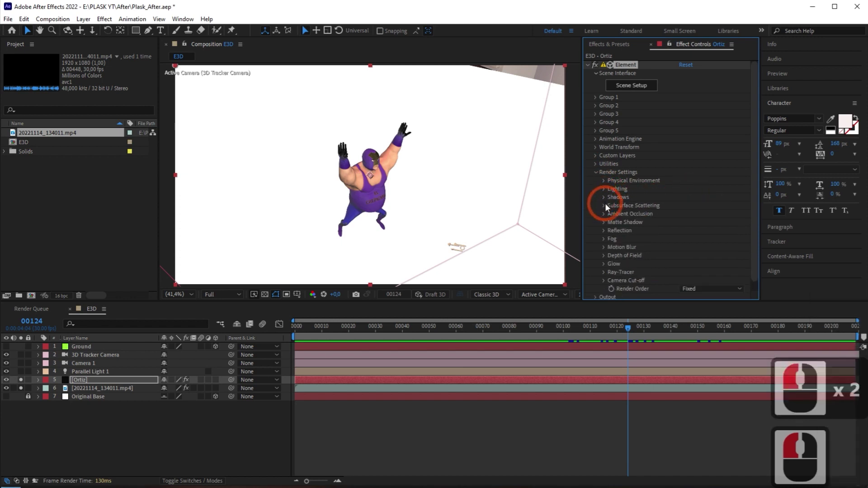
left_click(603, 198)
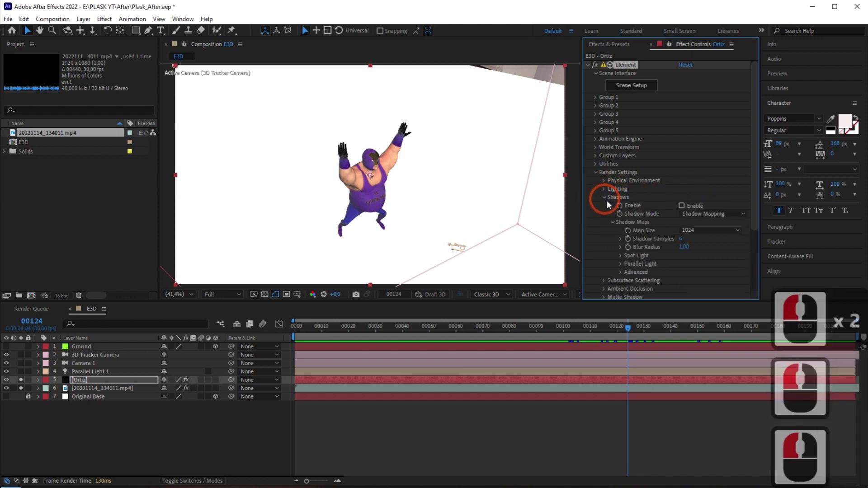
left_click(682, 206)
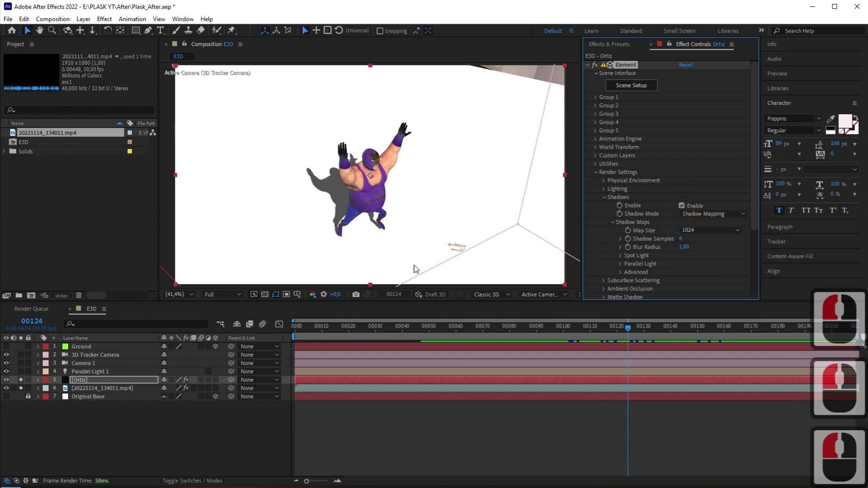
left_click(123, 410)
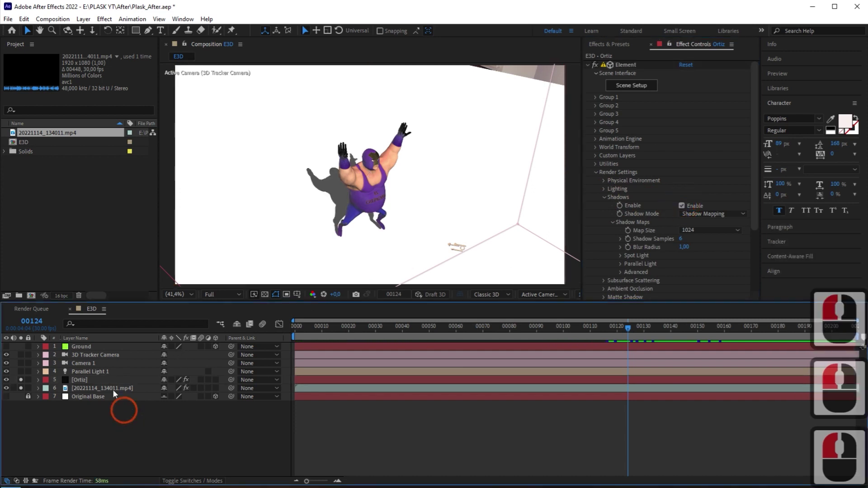
- Move Parallel Light 1 and re-aim it so the shadow stretches longer leftward
left_click(90, 373)
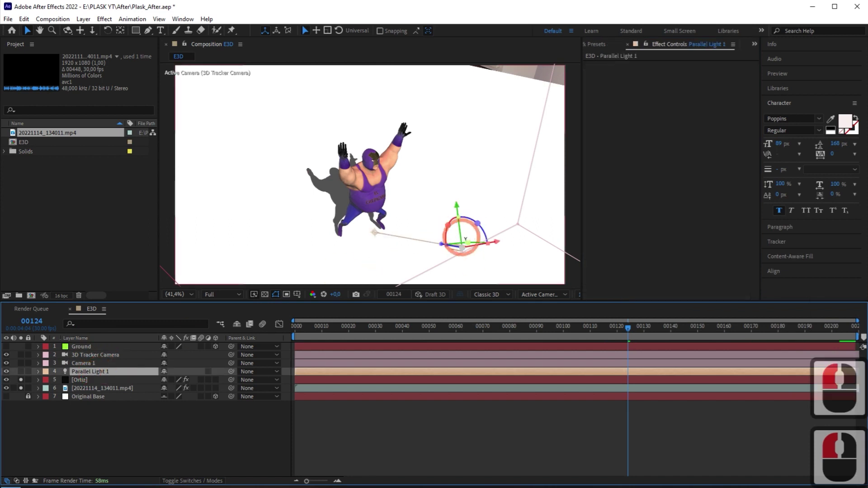
left_click_drag(469, 249, 483, 236)
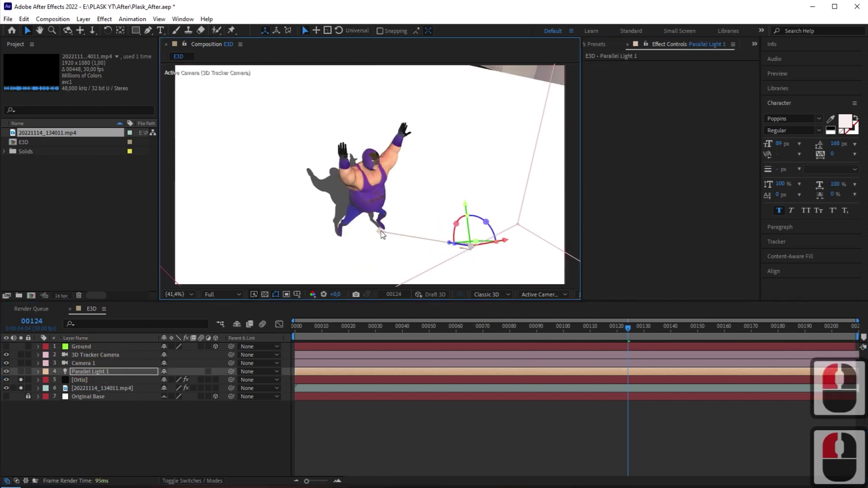
left_click(355, 237)
left_click_drag(355, 237, 341, 239)
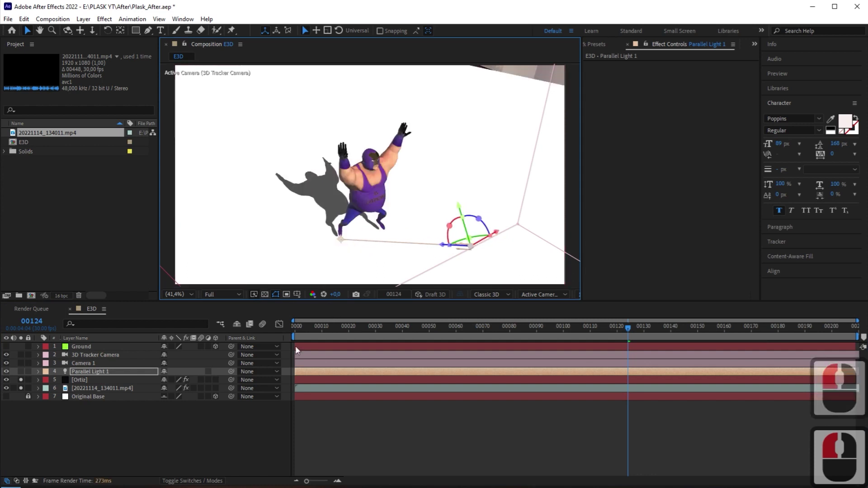
left_click(90, 380)
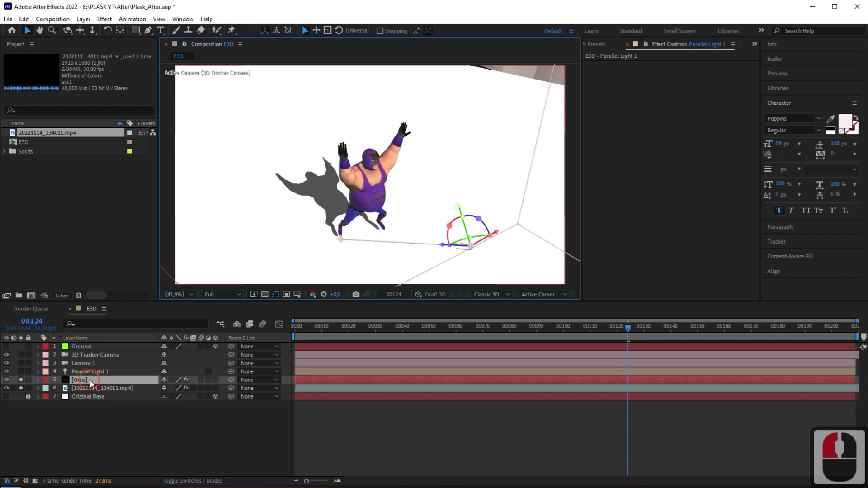
- Set Shadow Samples to 12 and shadow Blur Radius to 20
left_click(680, 240)
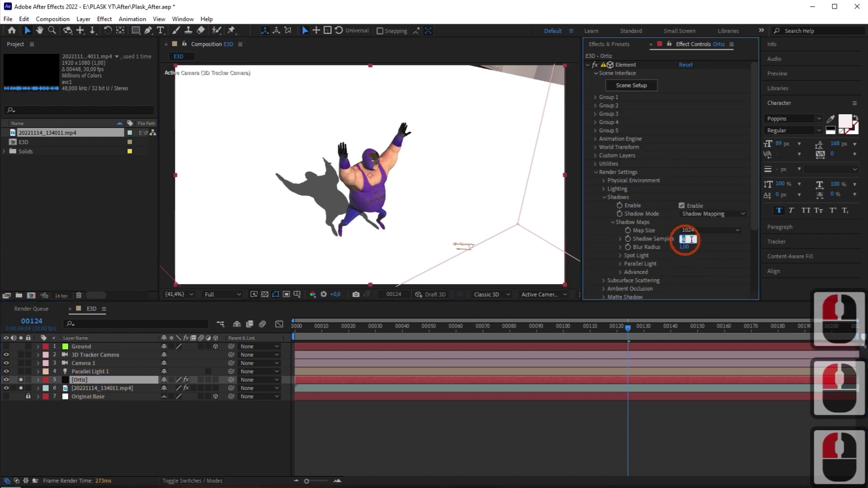
type("12")
key("Return")
scroll(626, 253, "down", 1)
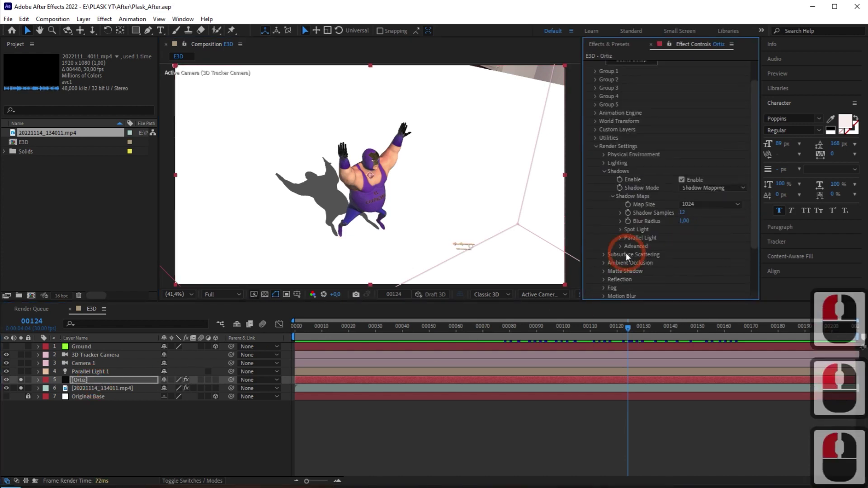
left_click(685, 221)
type("20")
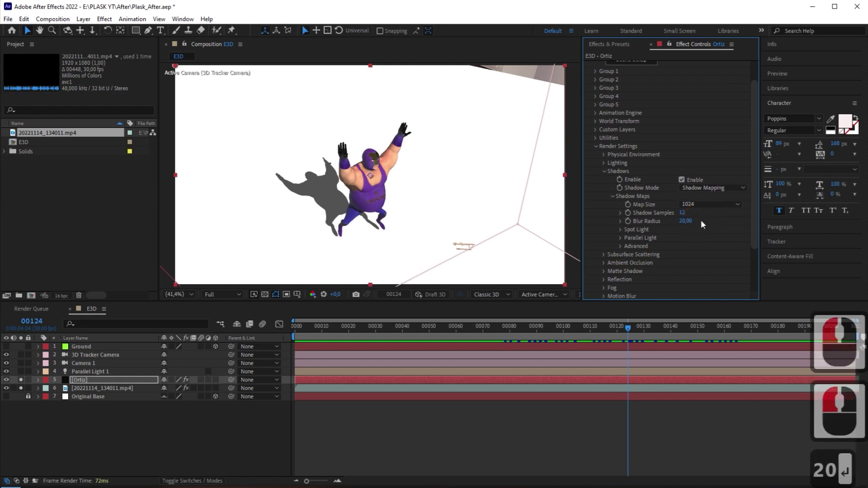
key("Return")
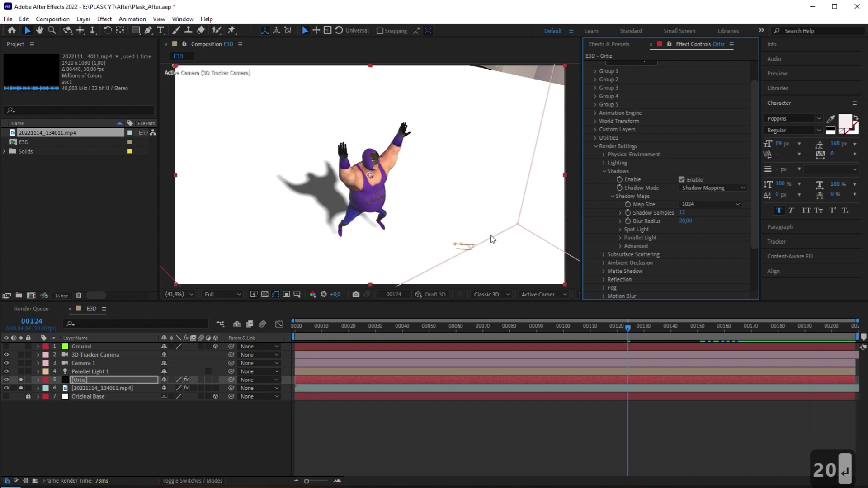
- Raise the floor plane to Position Y -0.19 in Element Scene Setup
left_click_drag(757, 175, 758, 101)
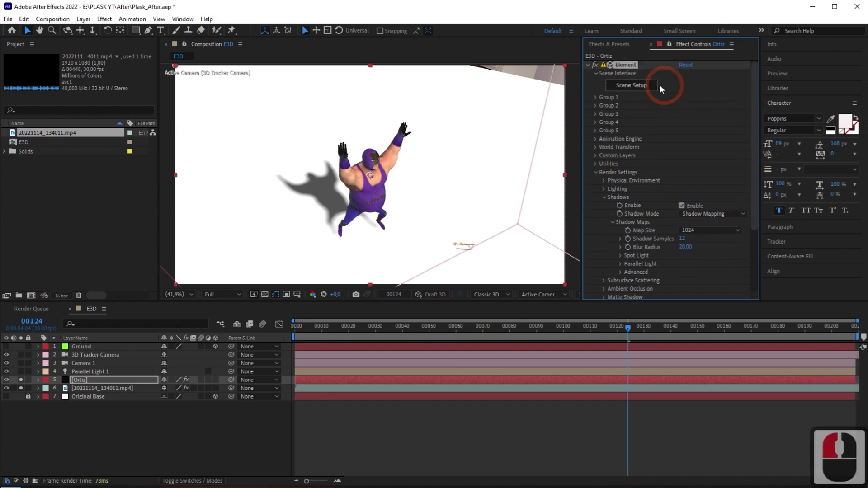
double_click(636, 89)
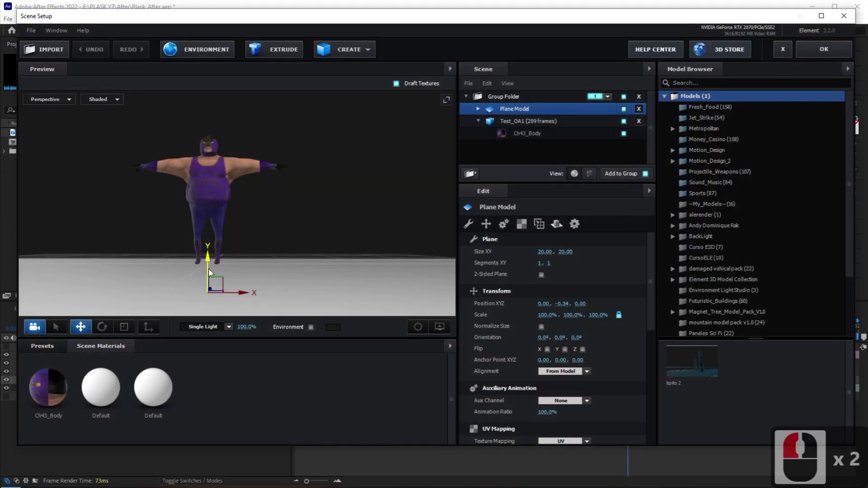
left_click_drag(208, 268, 209, 245)
double_click(823, 50)
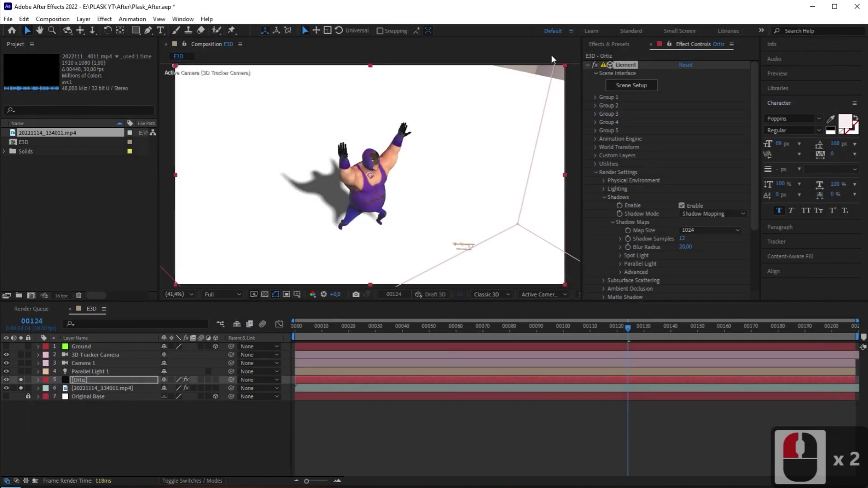
- Rotate the environment lighting around the vertical axis in Physical Environment
left_click(604, 181)
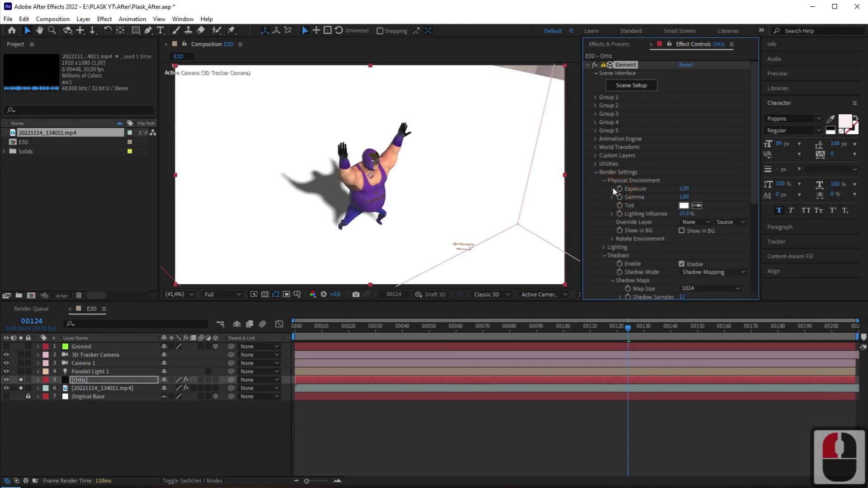
left_click(615, 239)
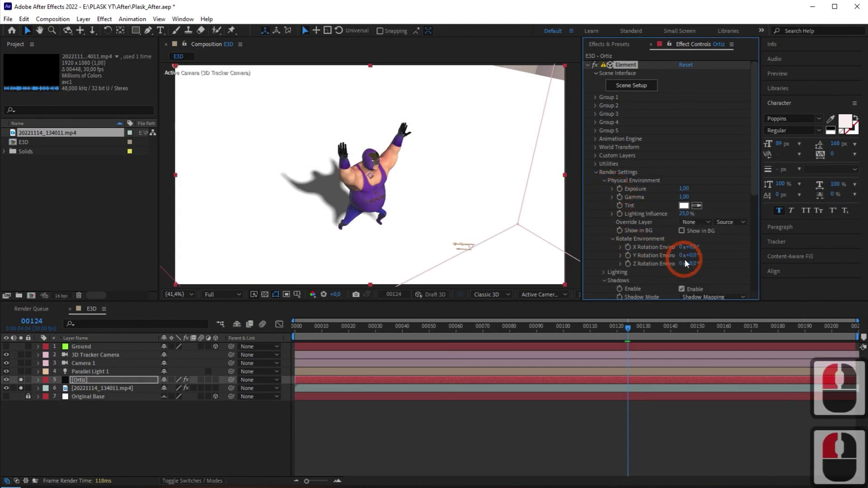
left_click_drag(693, 256, 725, 257)
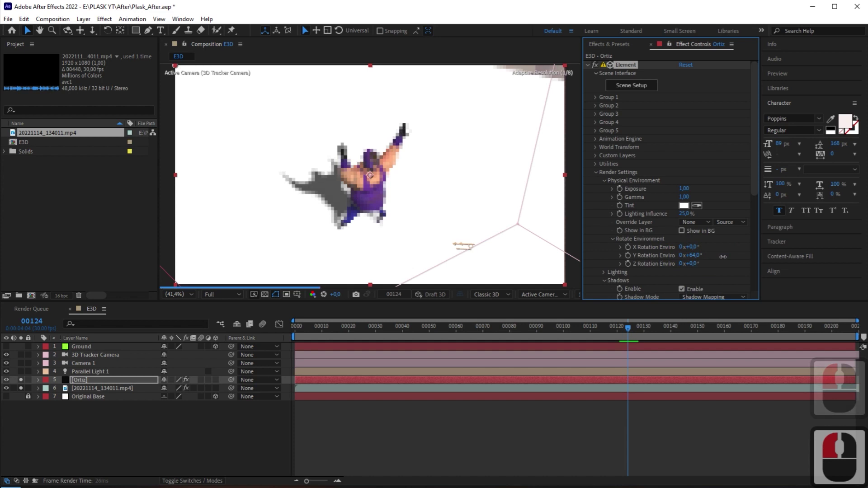
left_click(606, 183)
left_click(605, 198)
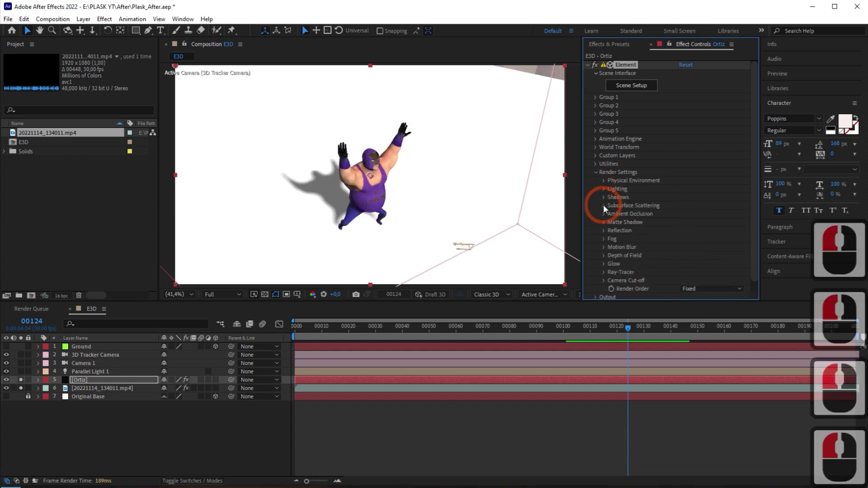
- Enable ambient occlusion and set SSAO Intensity to 8
left_click(604, 215)
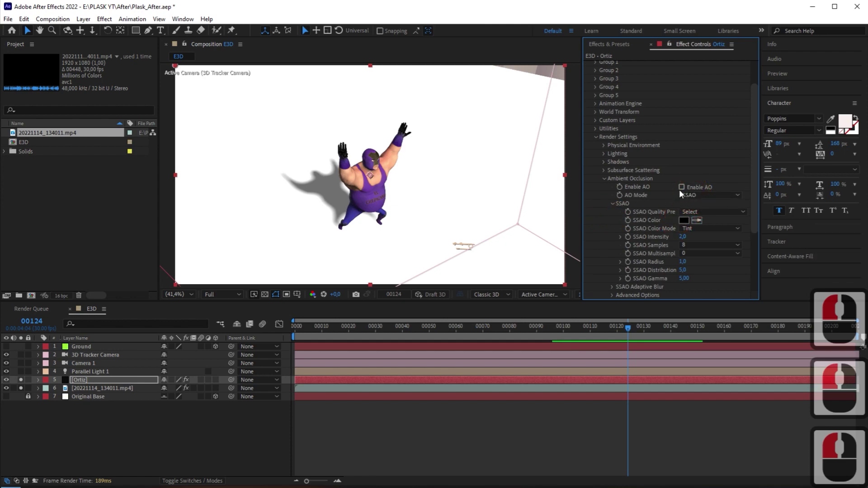
left_click(682, 188)
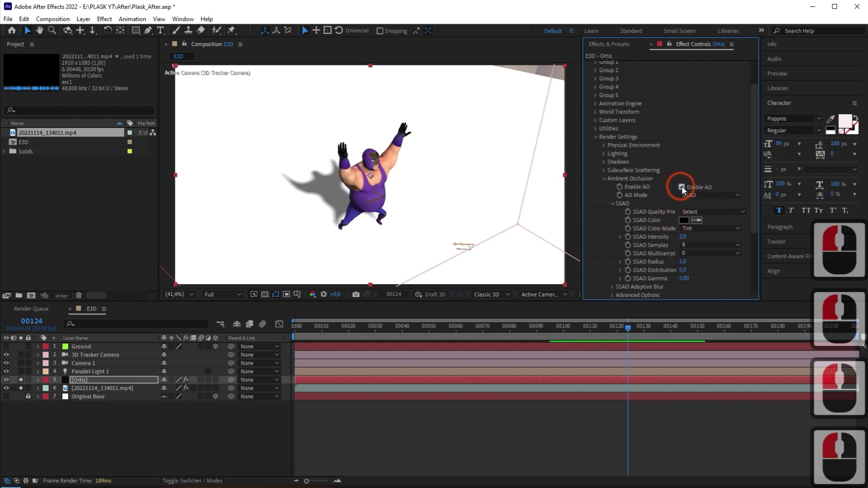
left_click(683, 237)
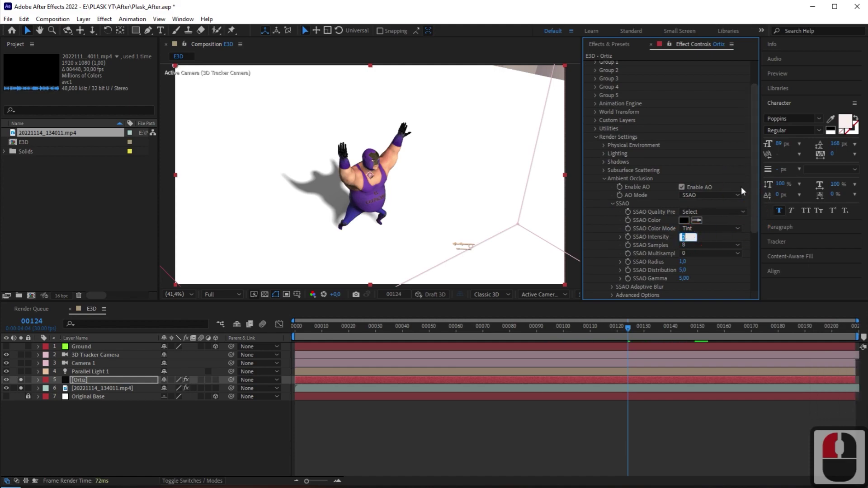
type("8")
key("Return")
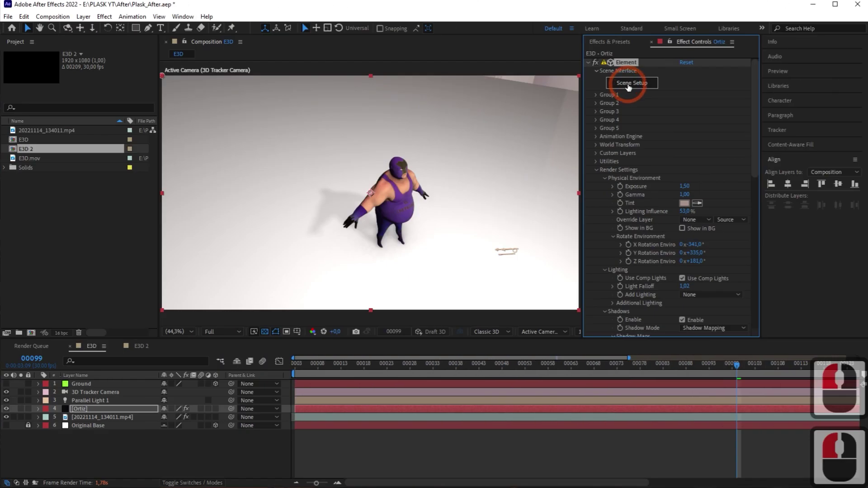
- Turn on Matte Shadow for the Plane Model's Default material in Scene Setup
left_click(629, 85)
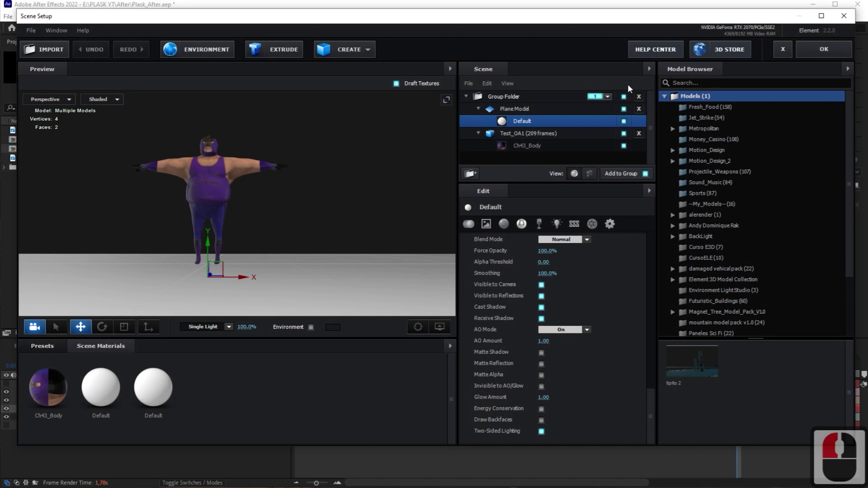
left_click(526, 110)
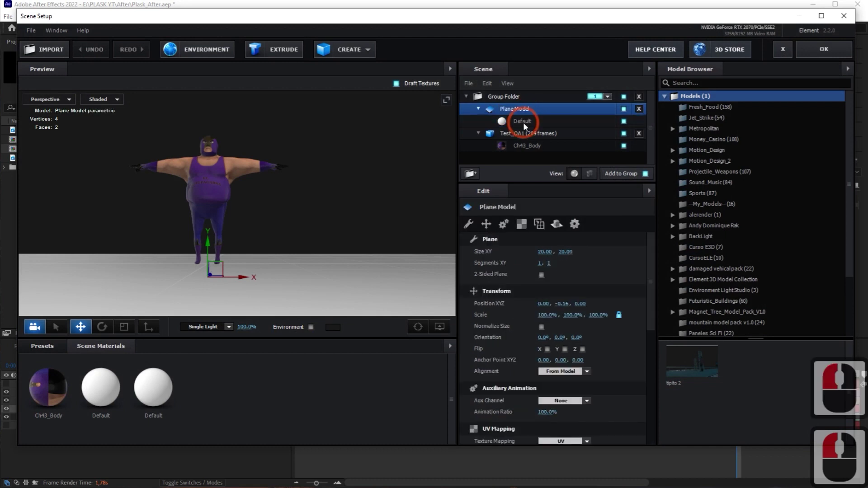
left_click(523, 122)
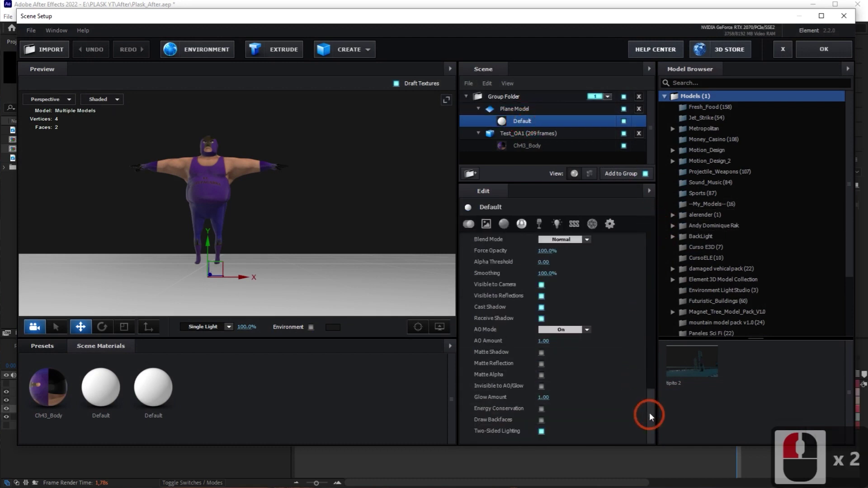
mouse_move(649, 412)
left_mouse_down()
mouse_move(649, 394)
mouse_move(645, 402)
left_mouse_up()
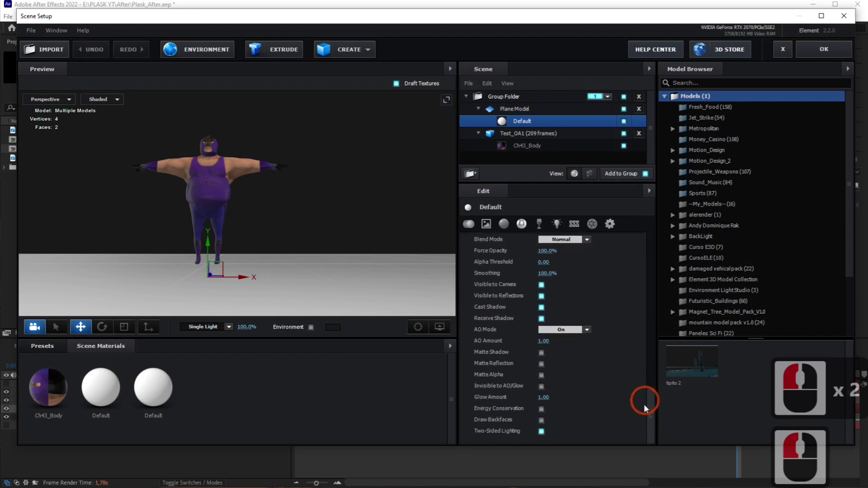
left_click(541, 353)
left_click(214, 50)
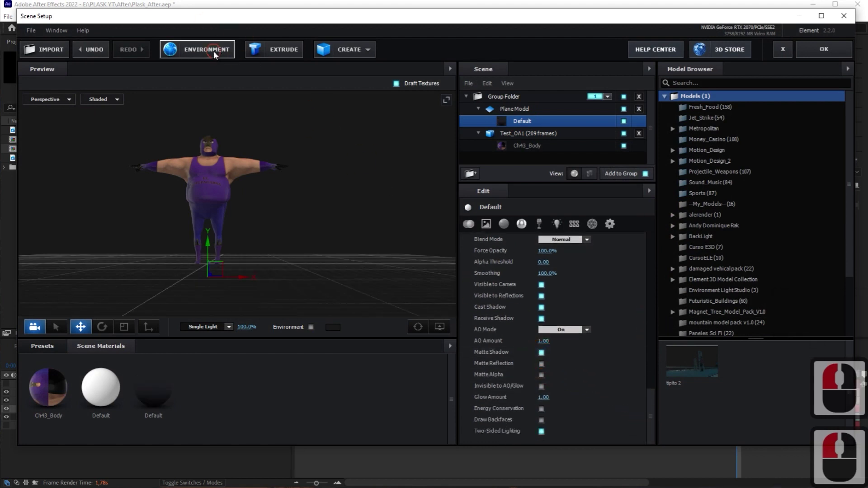
- Load Basic_2K_15.dds as the Element 3D environment texture and apply the Scene Setup
left_click(495, 169)
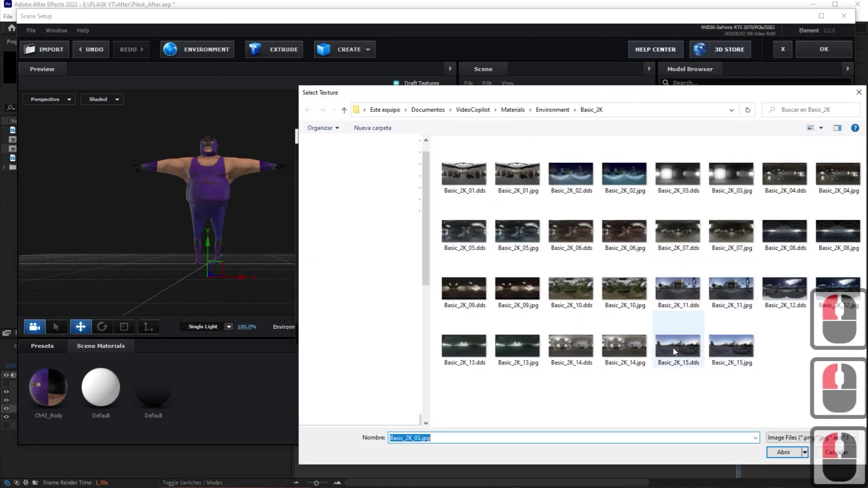
left_click(676, 351)
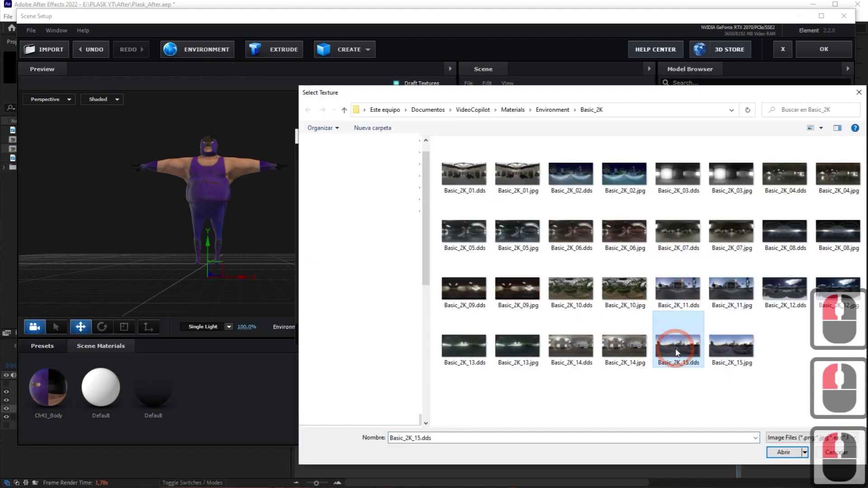
left_click(781, 453)
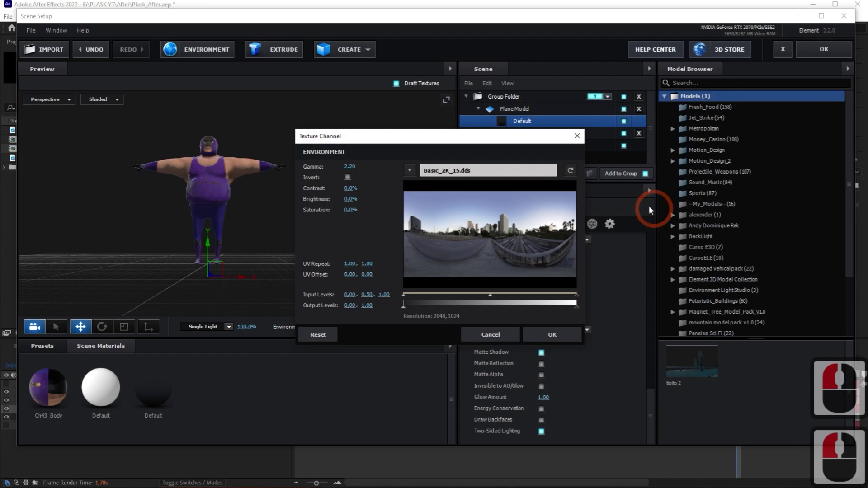
left_click(552, 335)
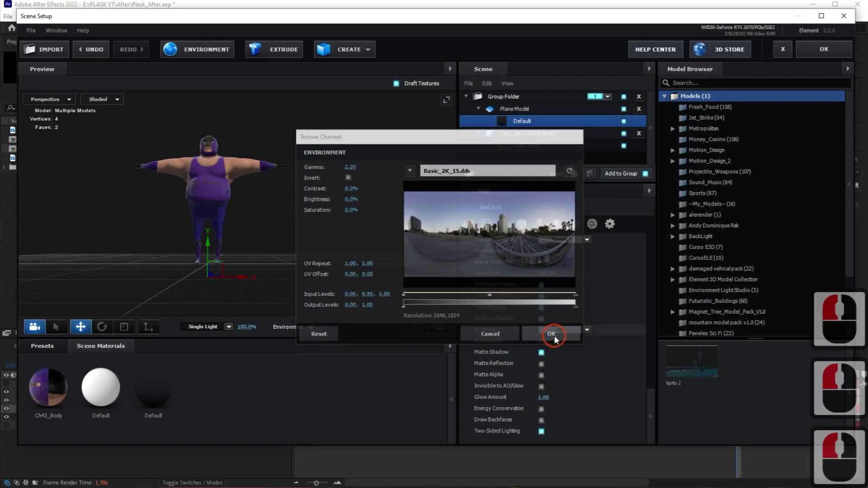
left_click(828, 47)
left_click(294, 363)
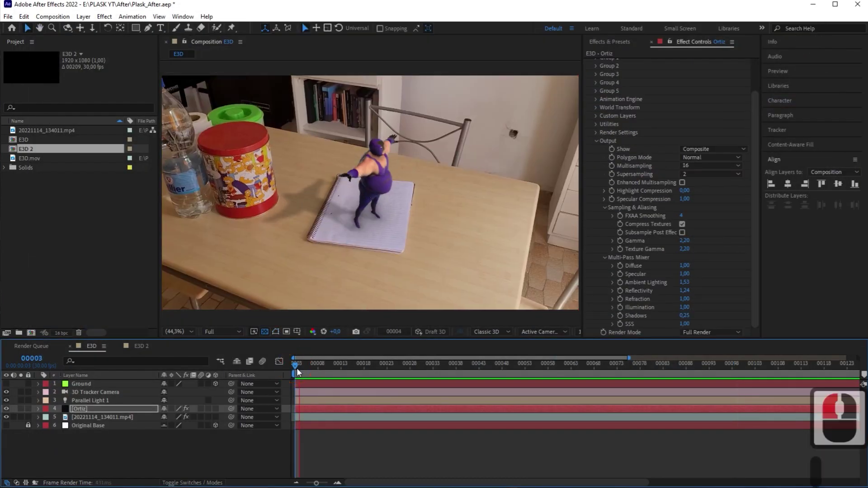